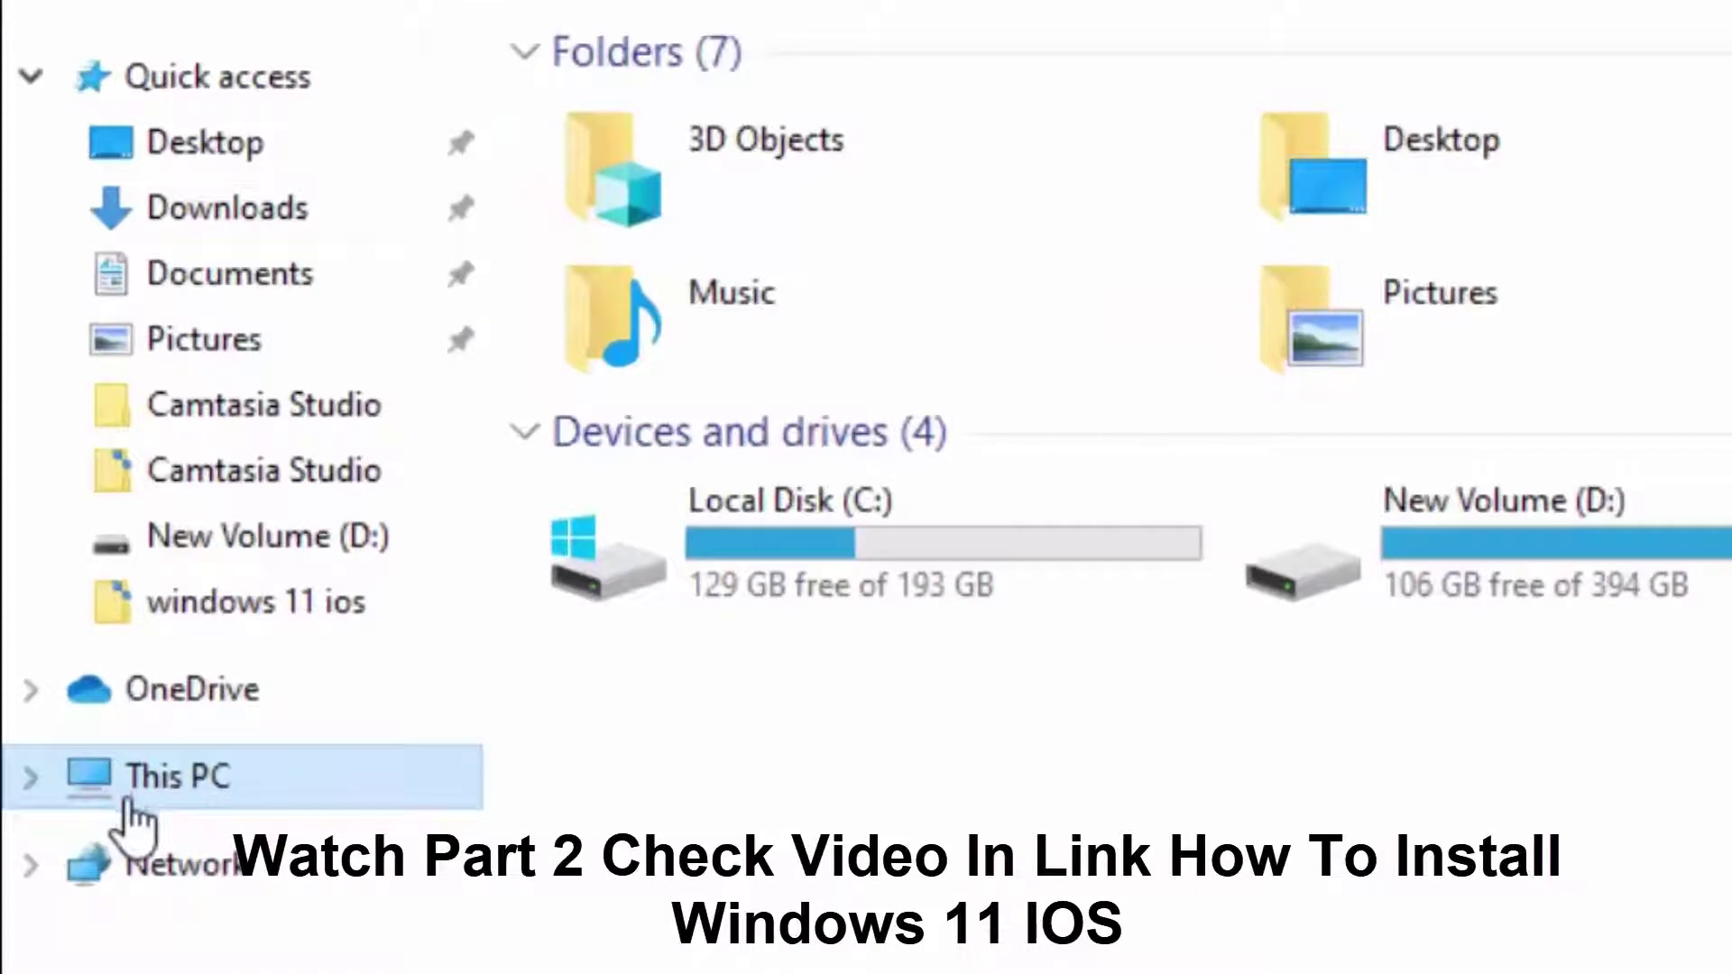
Examine the computer's device specifications in the properties of This PC, highlighting the installed RAM value
{"action": "right_click", "coordinate": [142, 819]}
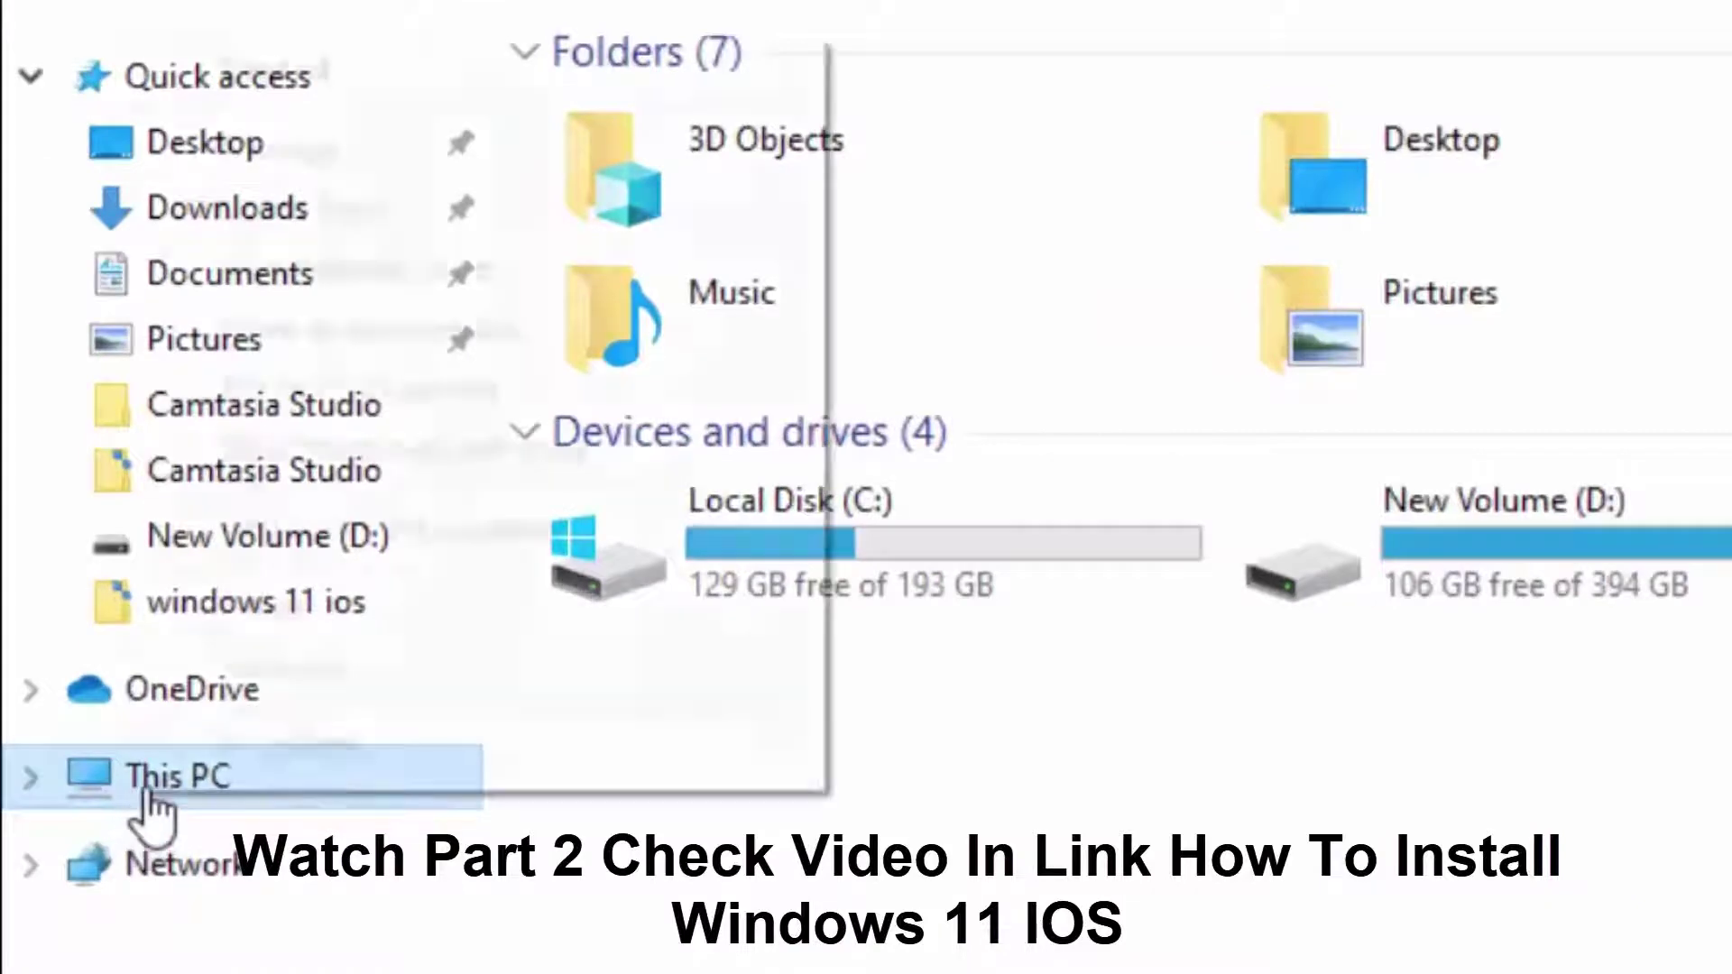
{"action": "left_click", "coordinate": [210, 676]}
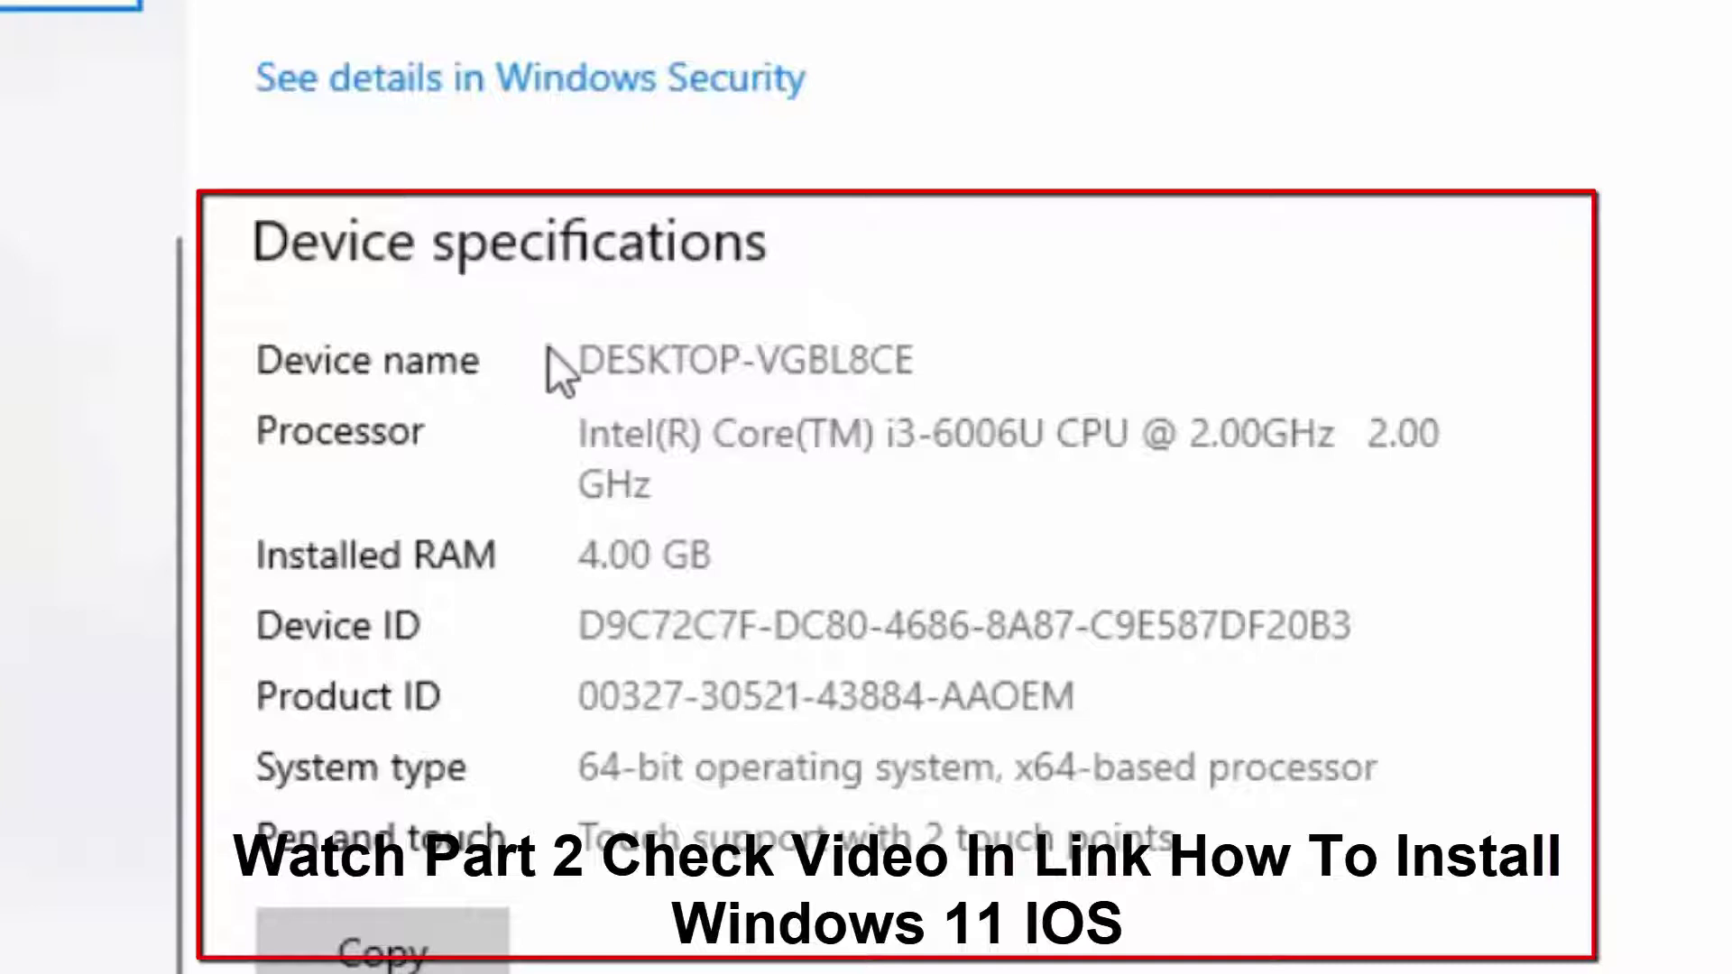
{"action": "double_click", "coordinate": [669, 553]}
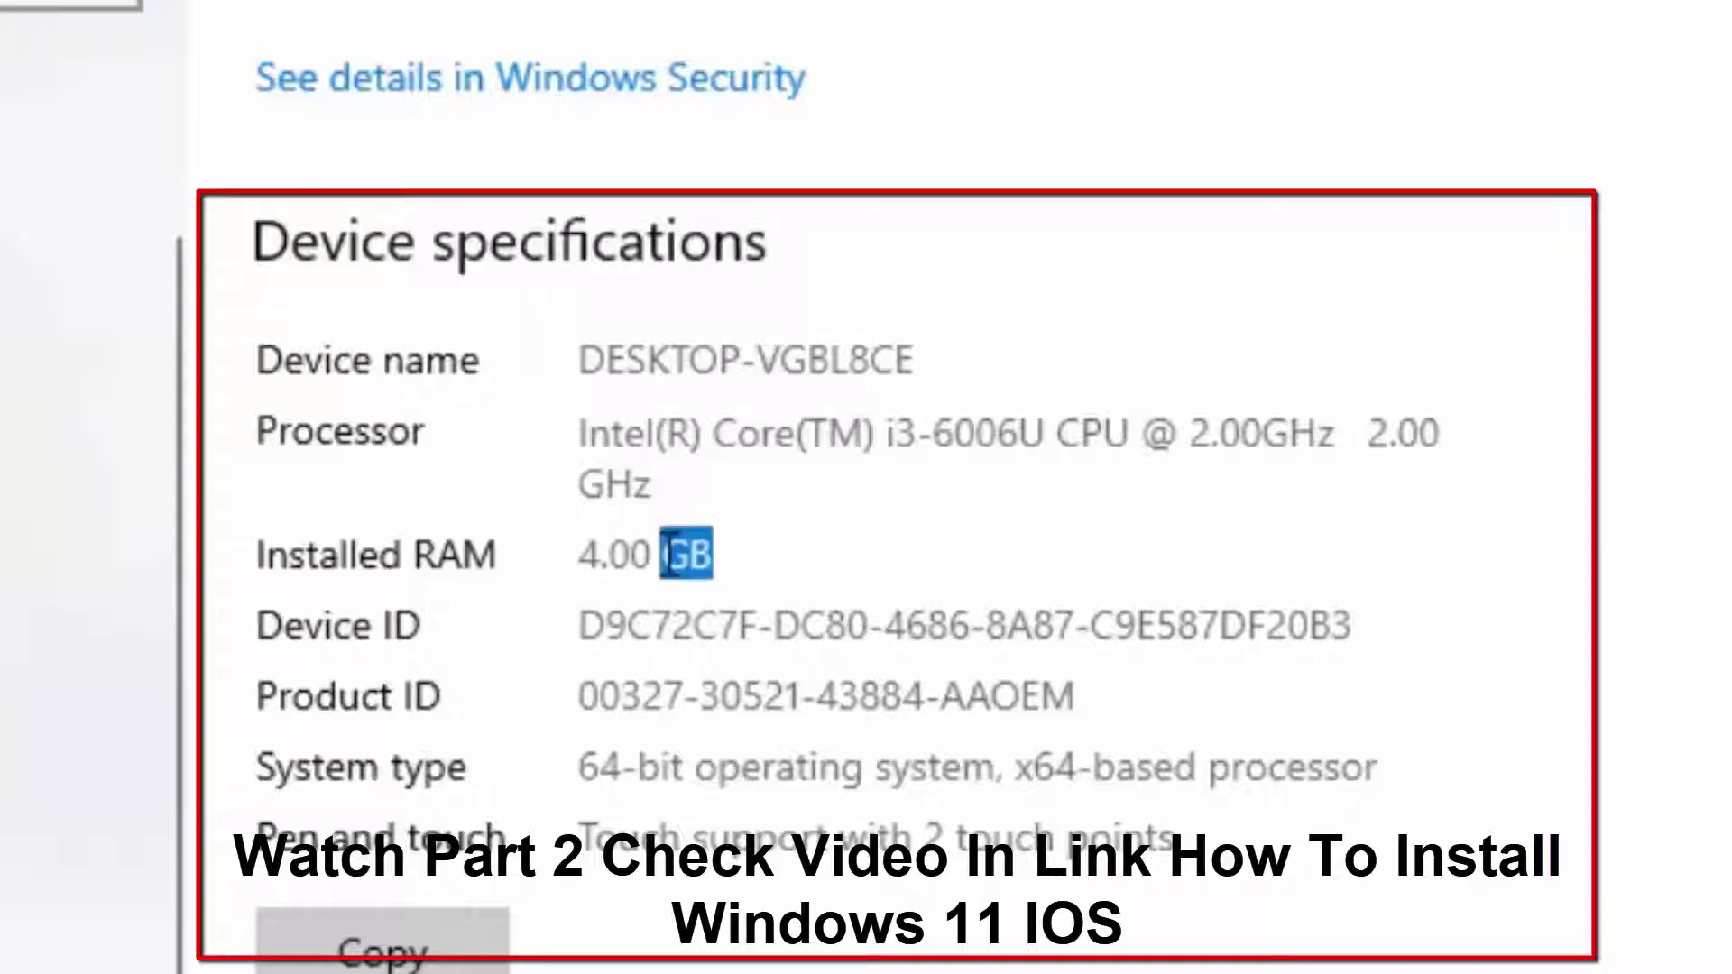
{"action": "left_click", "coordinate": [670, 554]}
{"action": "double_click", "coordinate": [670, 554]}
{"action": "left_click_drag", "start_coordinate": [718, 554], "coordinate": [535, 573]}
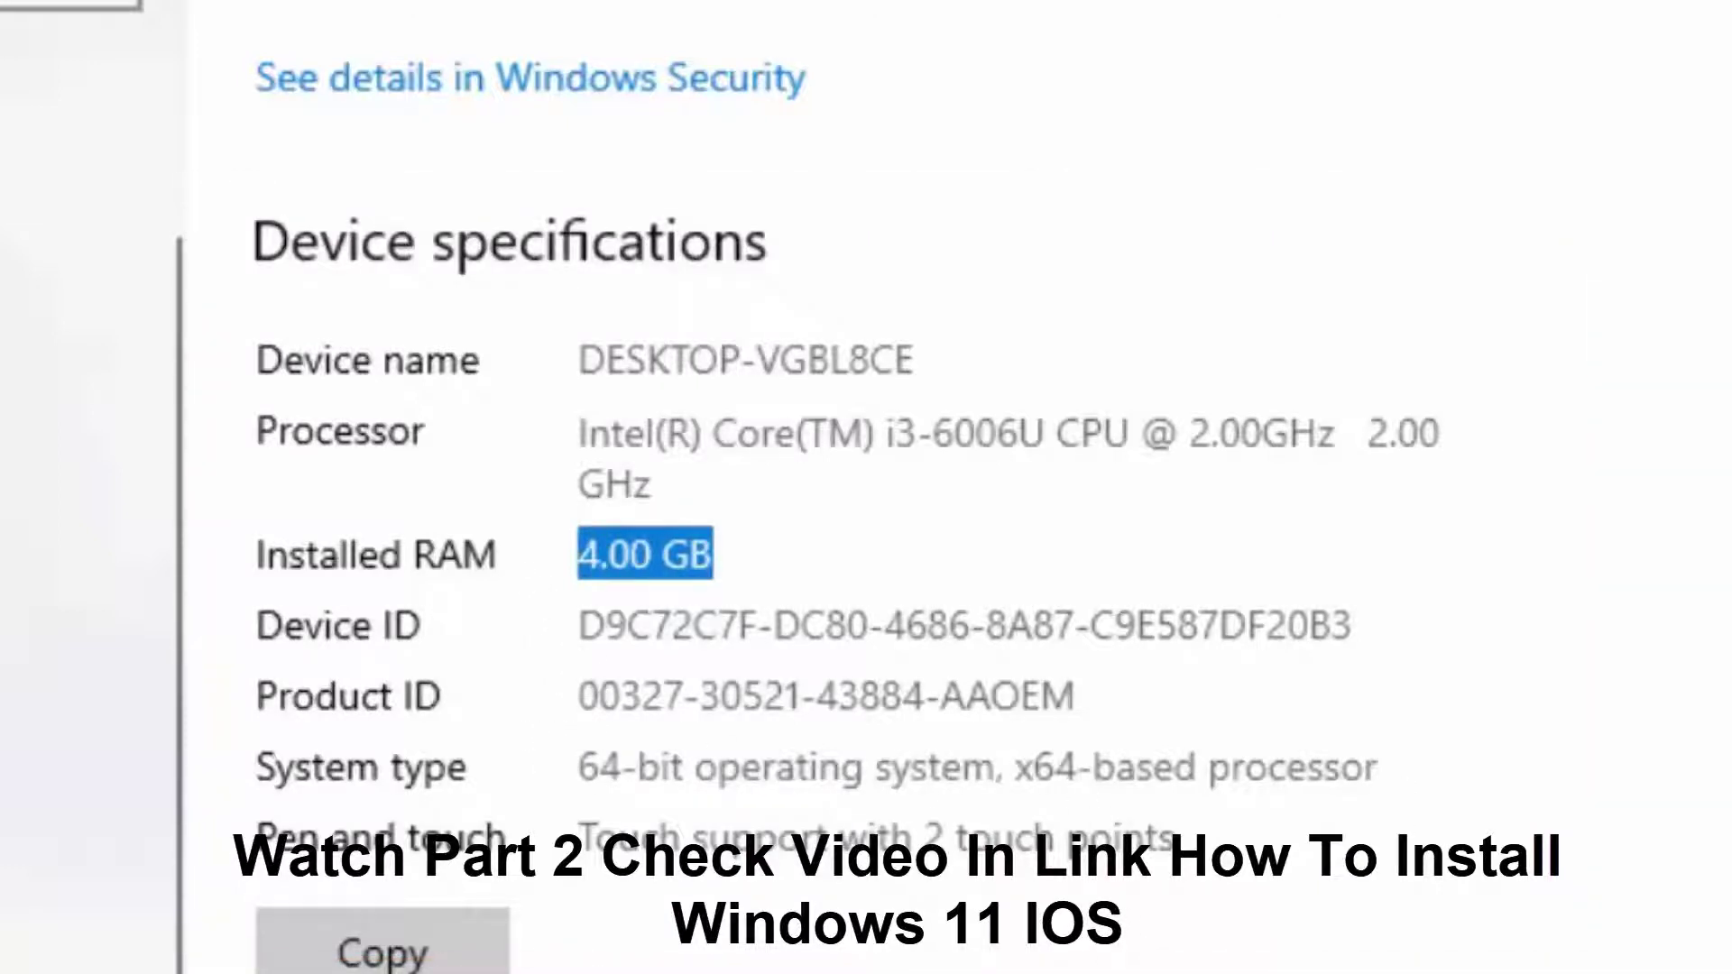
{"action": "scroll", "coordinate": [849, 559], "scroll_direction": "down", "scroll_amount": 2}
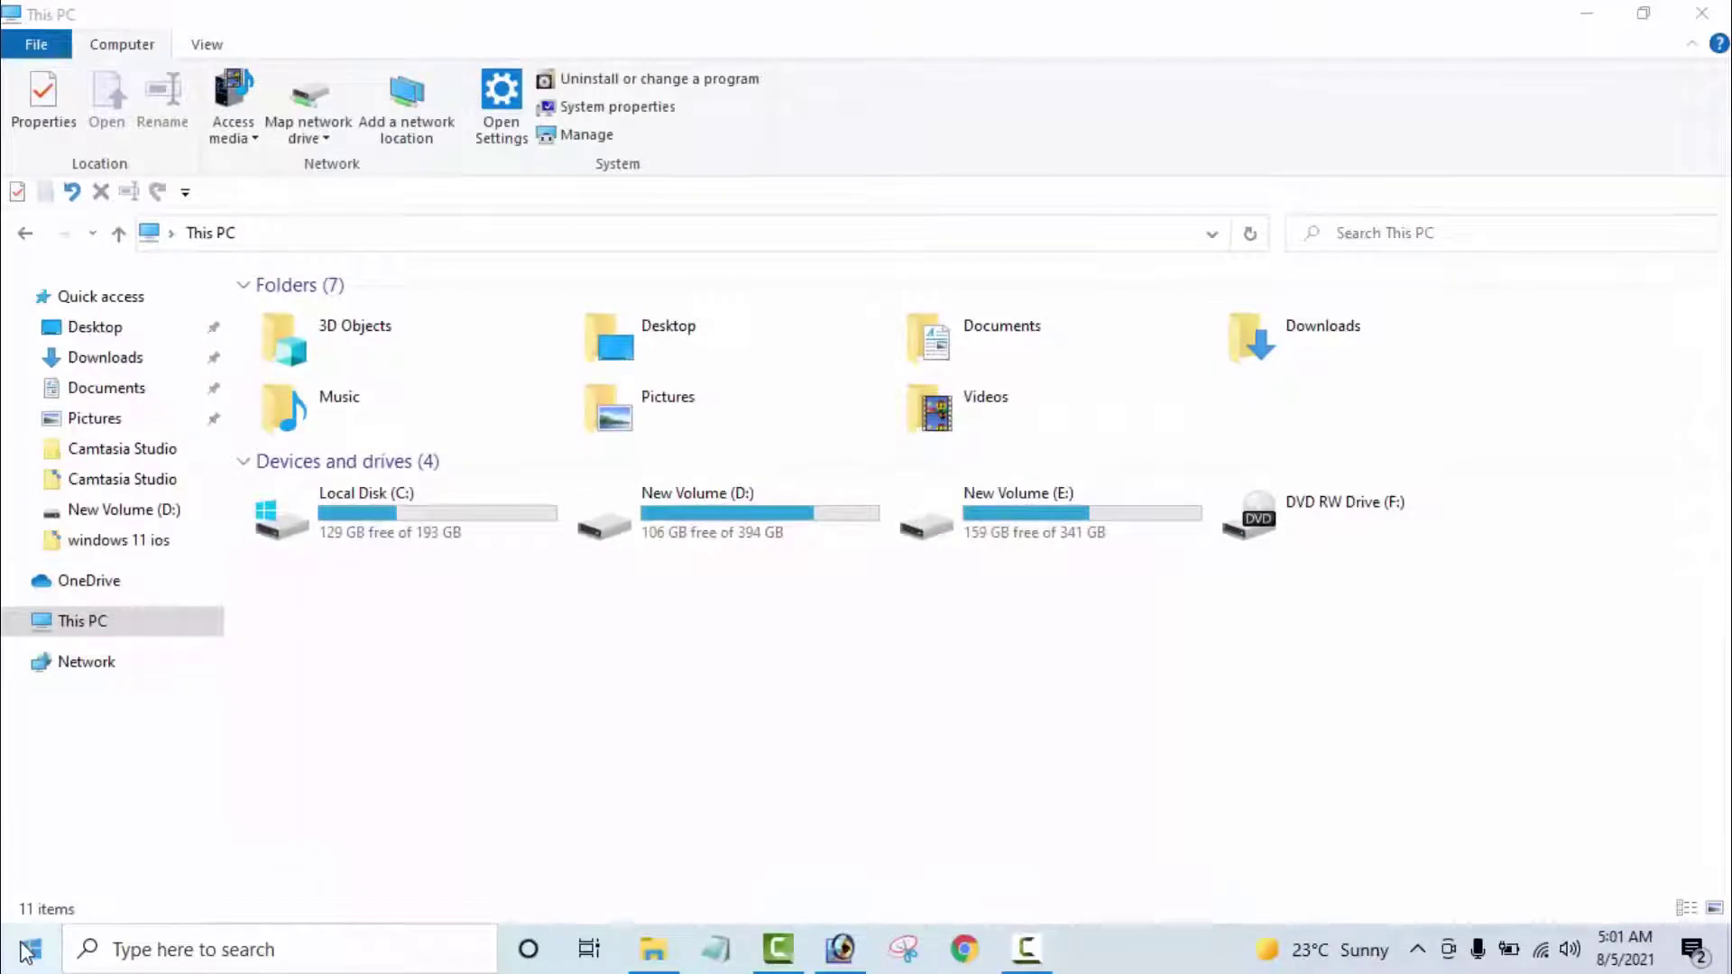
View the Windows Insider Program page under Update & Security in Settings, then close Settings and the file window
{"action": "left_click", "coordinate": [28, 950]}
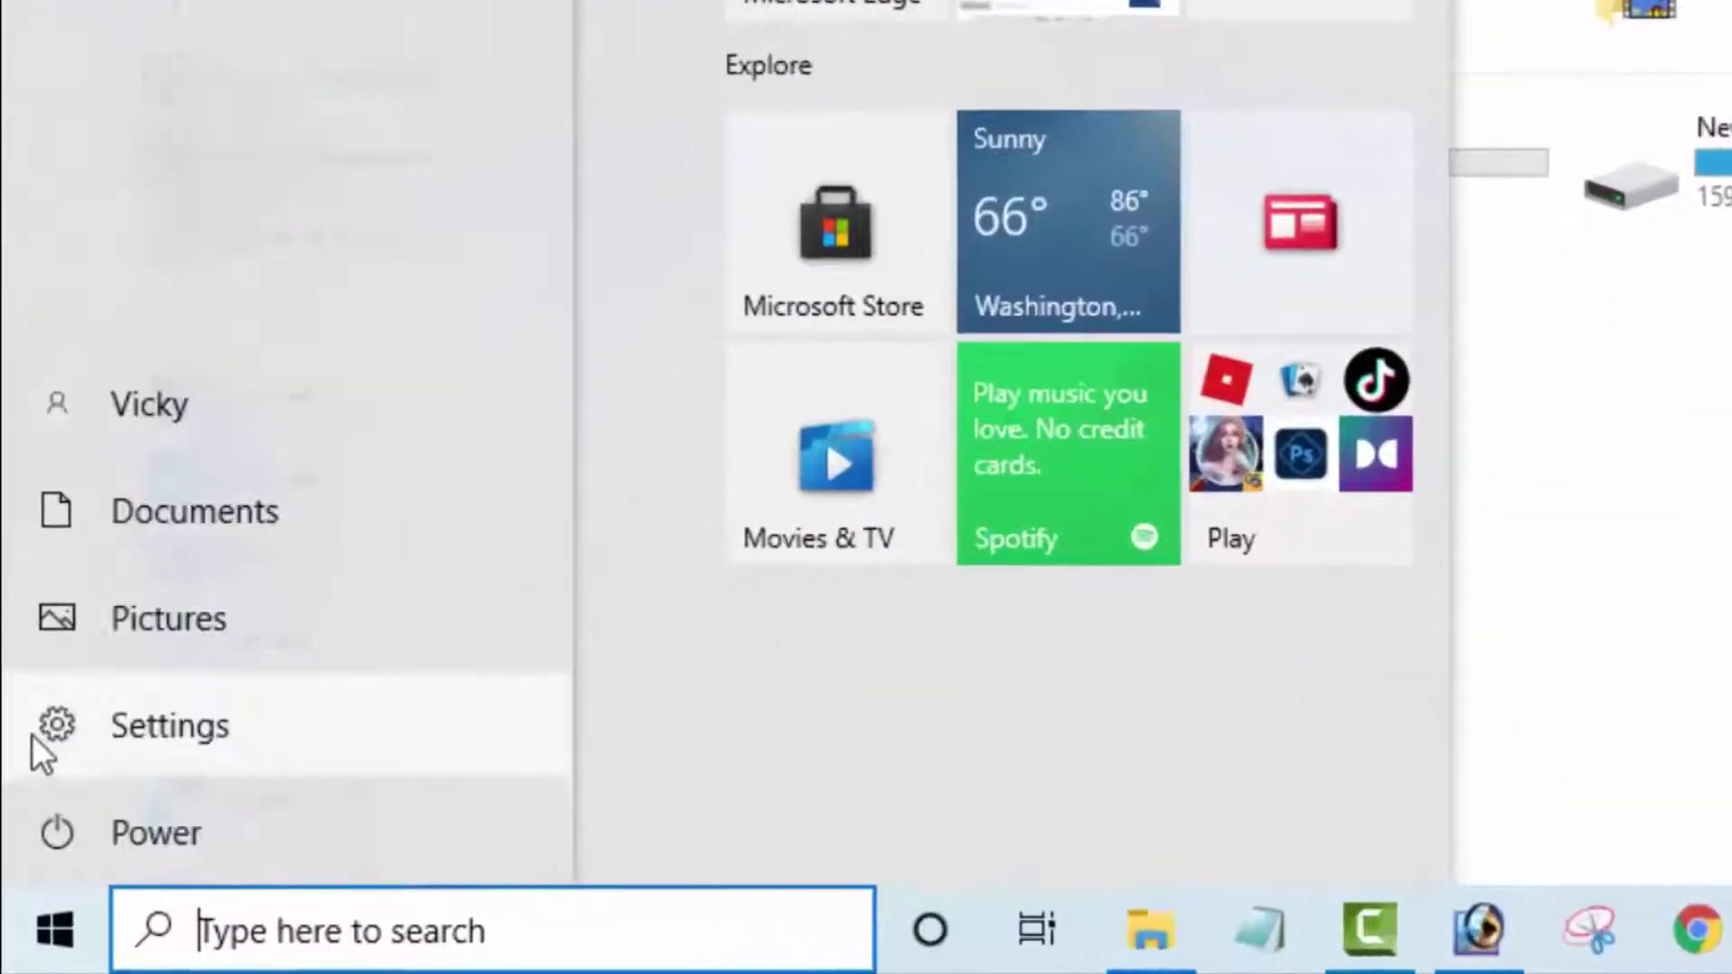
{"action": "left_click", "coordinate": [32, 735]}
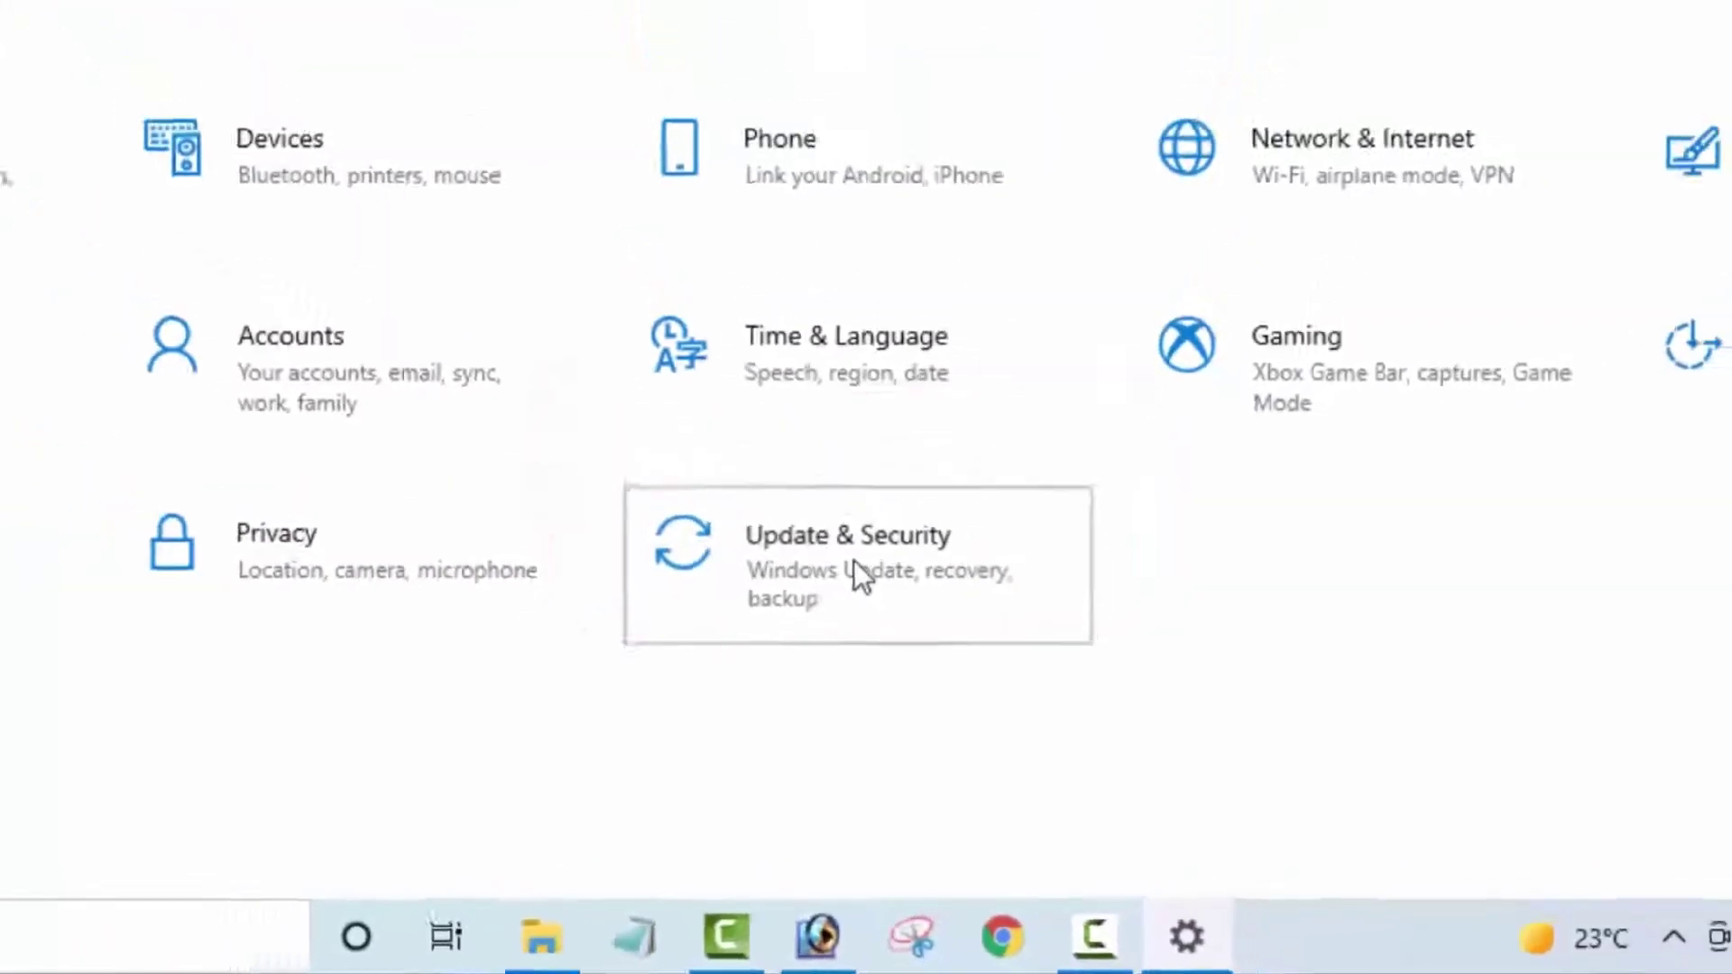
{"action": "left_click", "coordinate": [854, 562]}
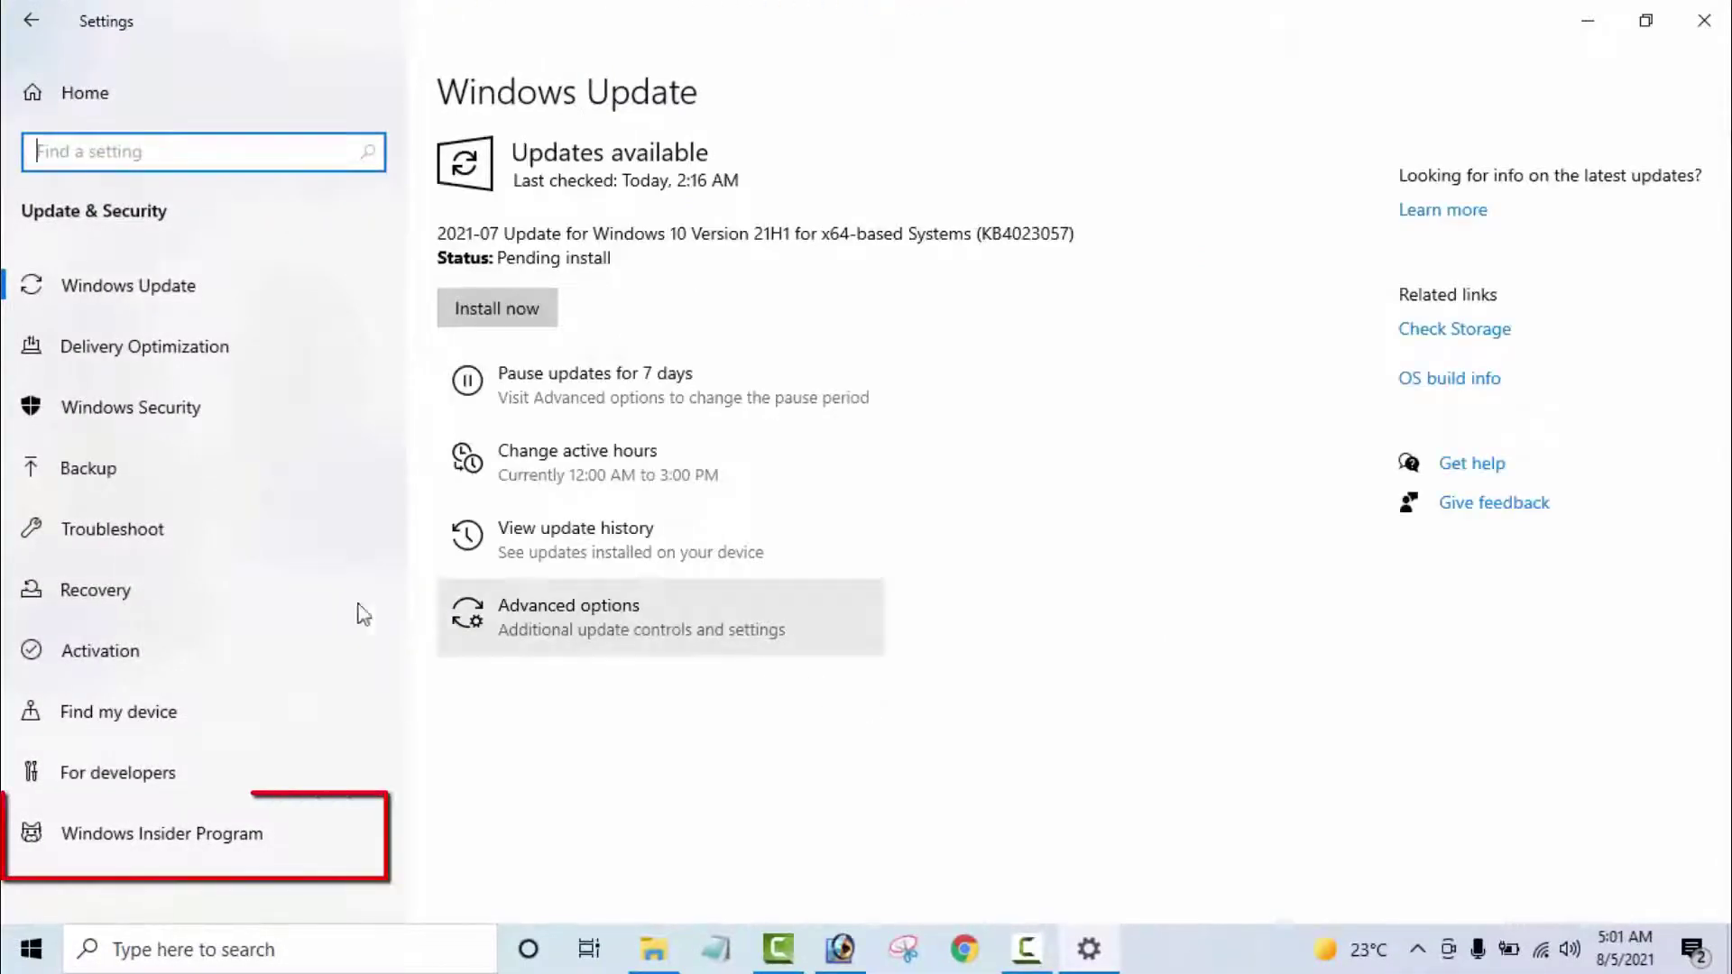
{"action": "left_click", "coordinate": [189, 831]}
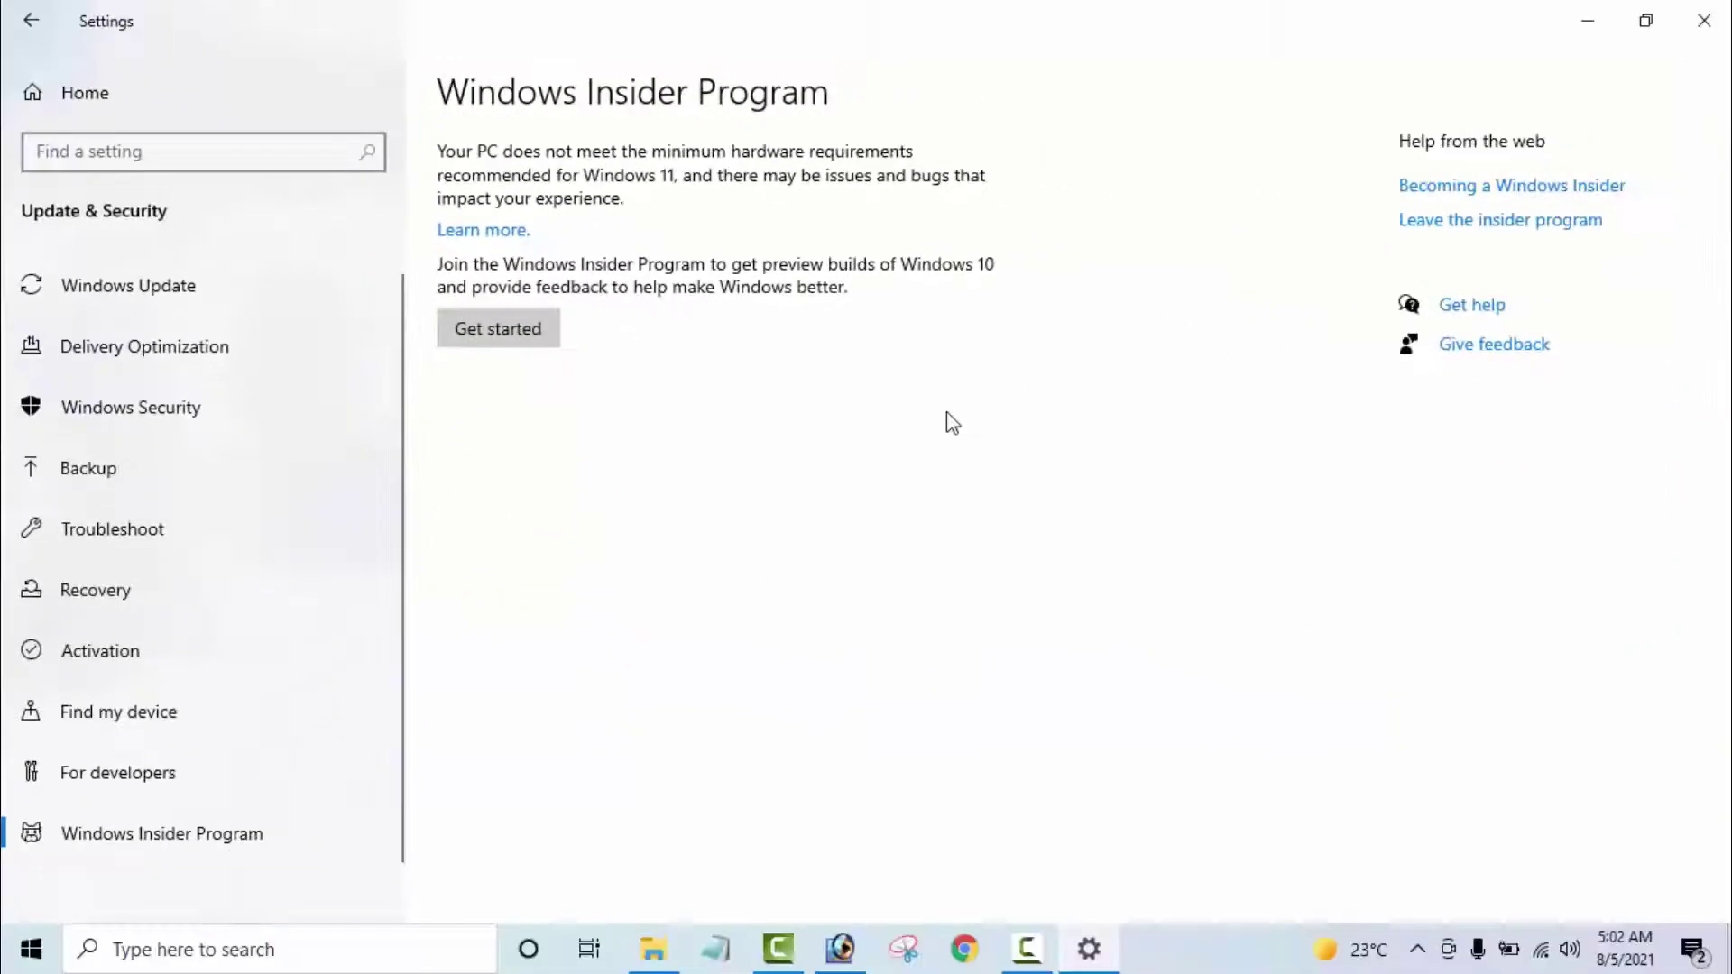
{"action": "left_click", "coordinate": [1705, 20]}
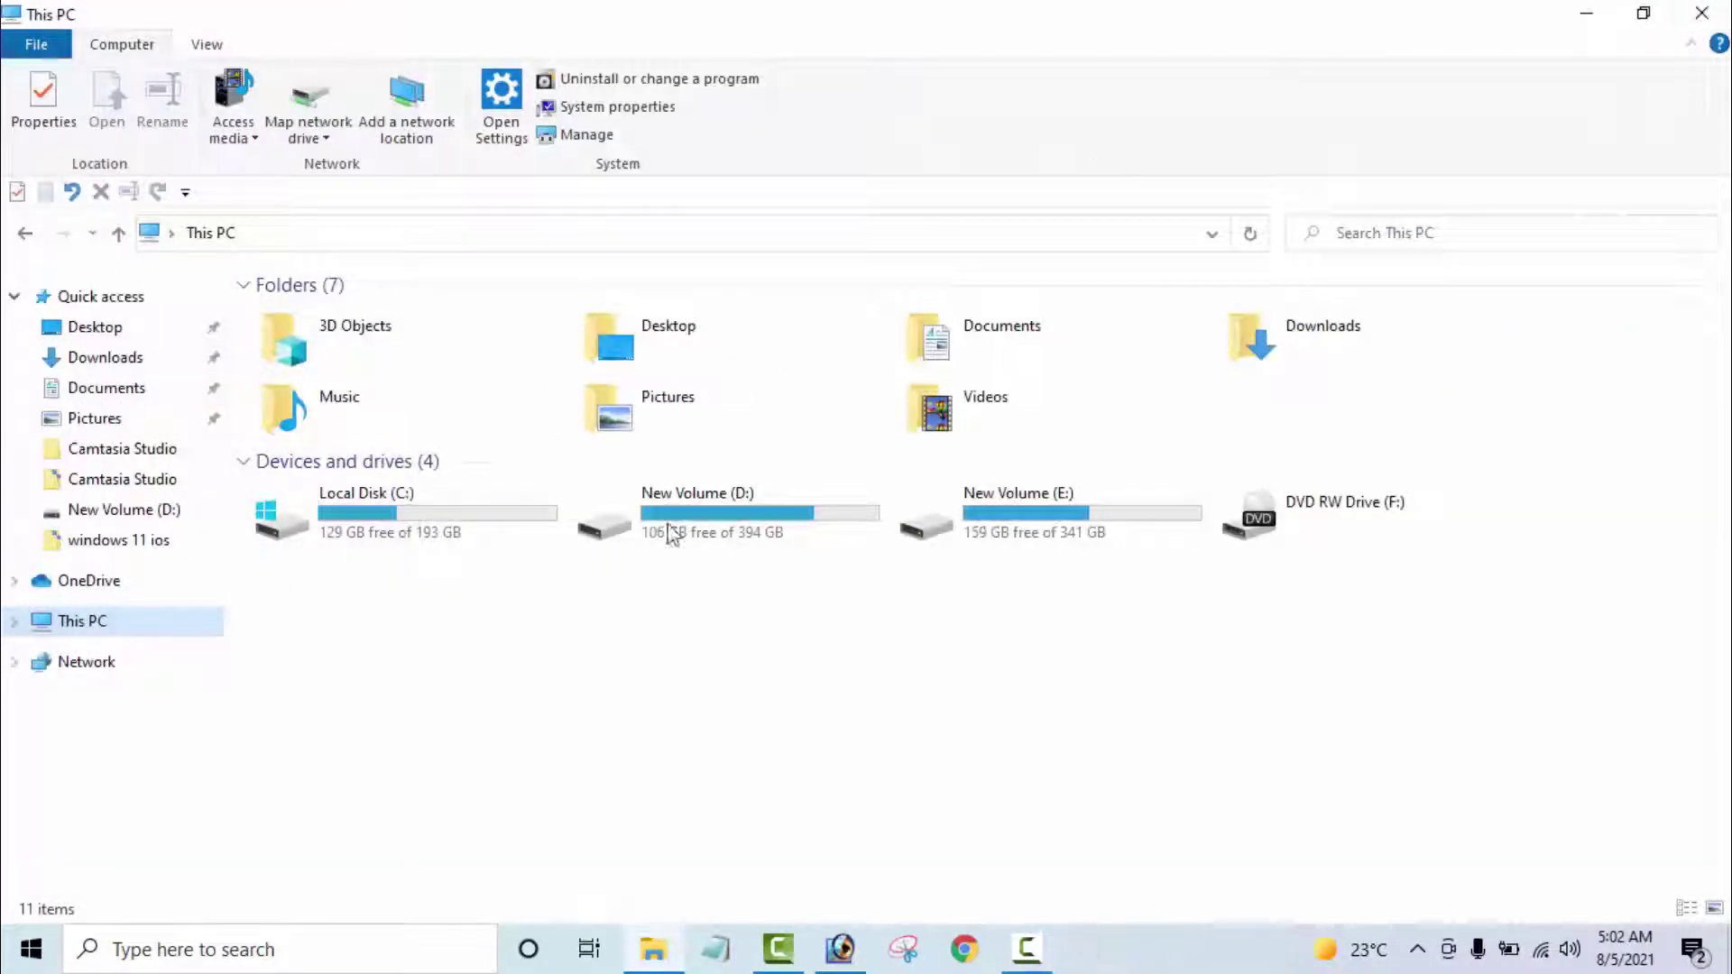
{"action": "left_click", "coordinate": [1703, 12]}
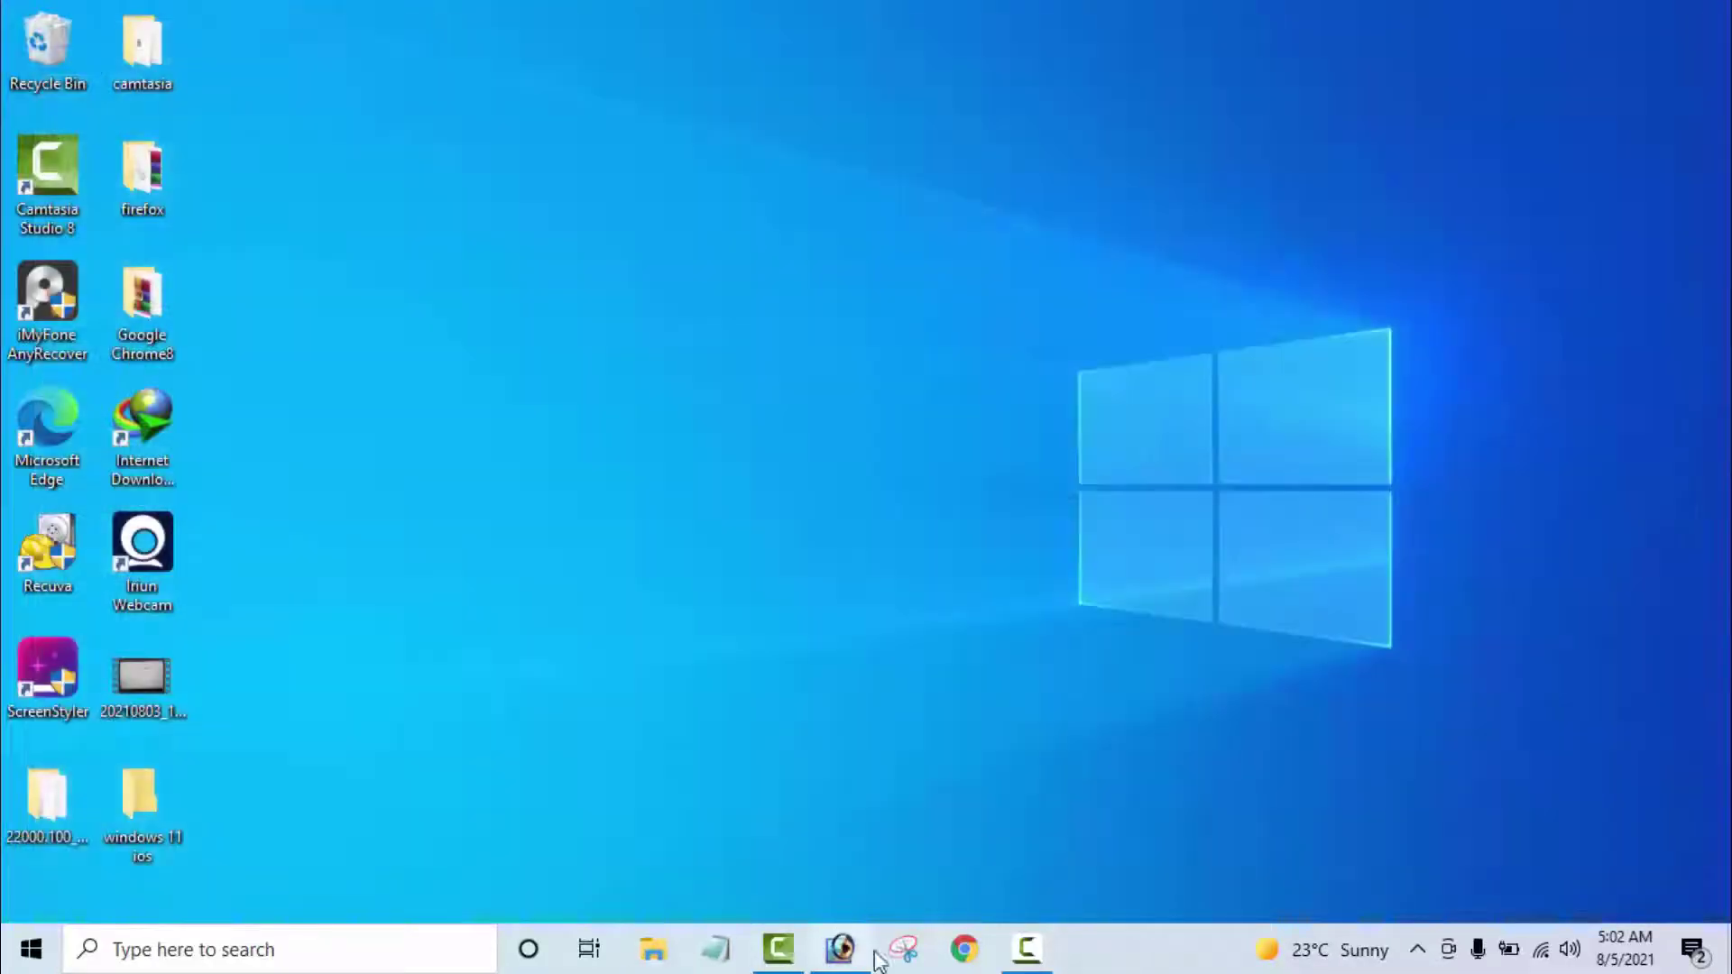
Switch to Google Chrome and open the site techkhanniazi.blogspot.com
{"action": "left_click", "coordinate": [964, 948]}
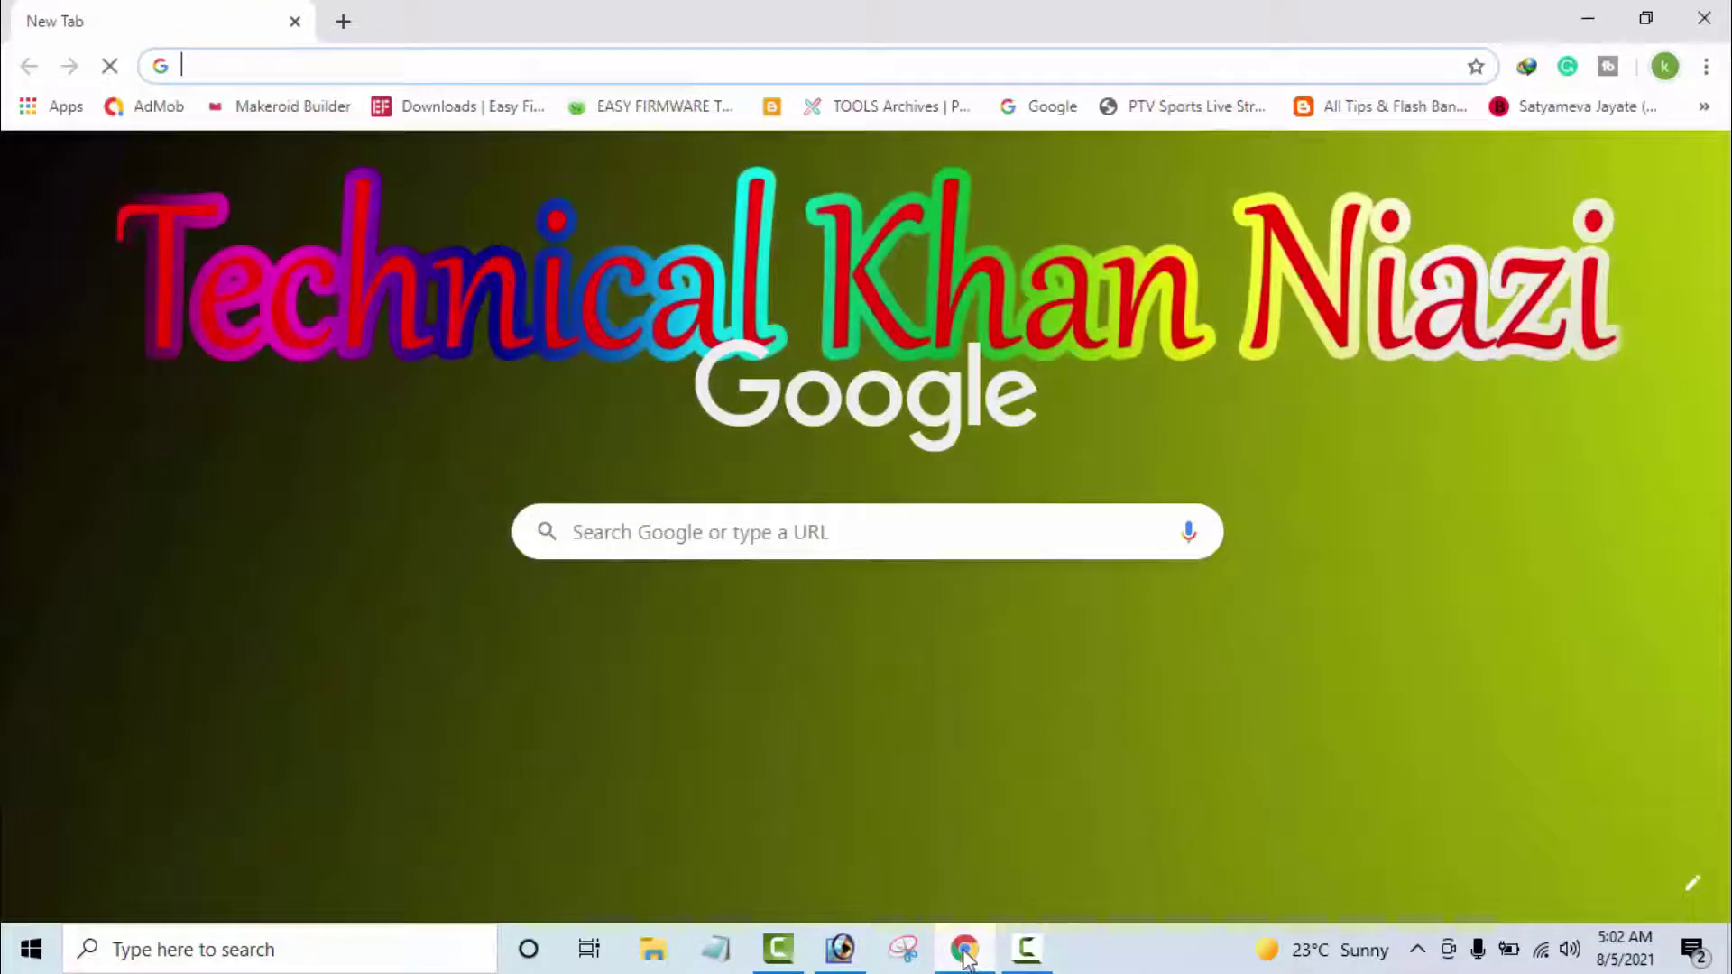
{"action": "left_click", "coordinate": [551, 63]}
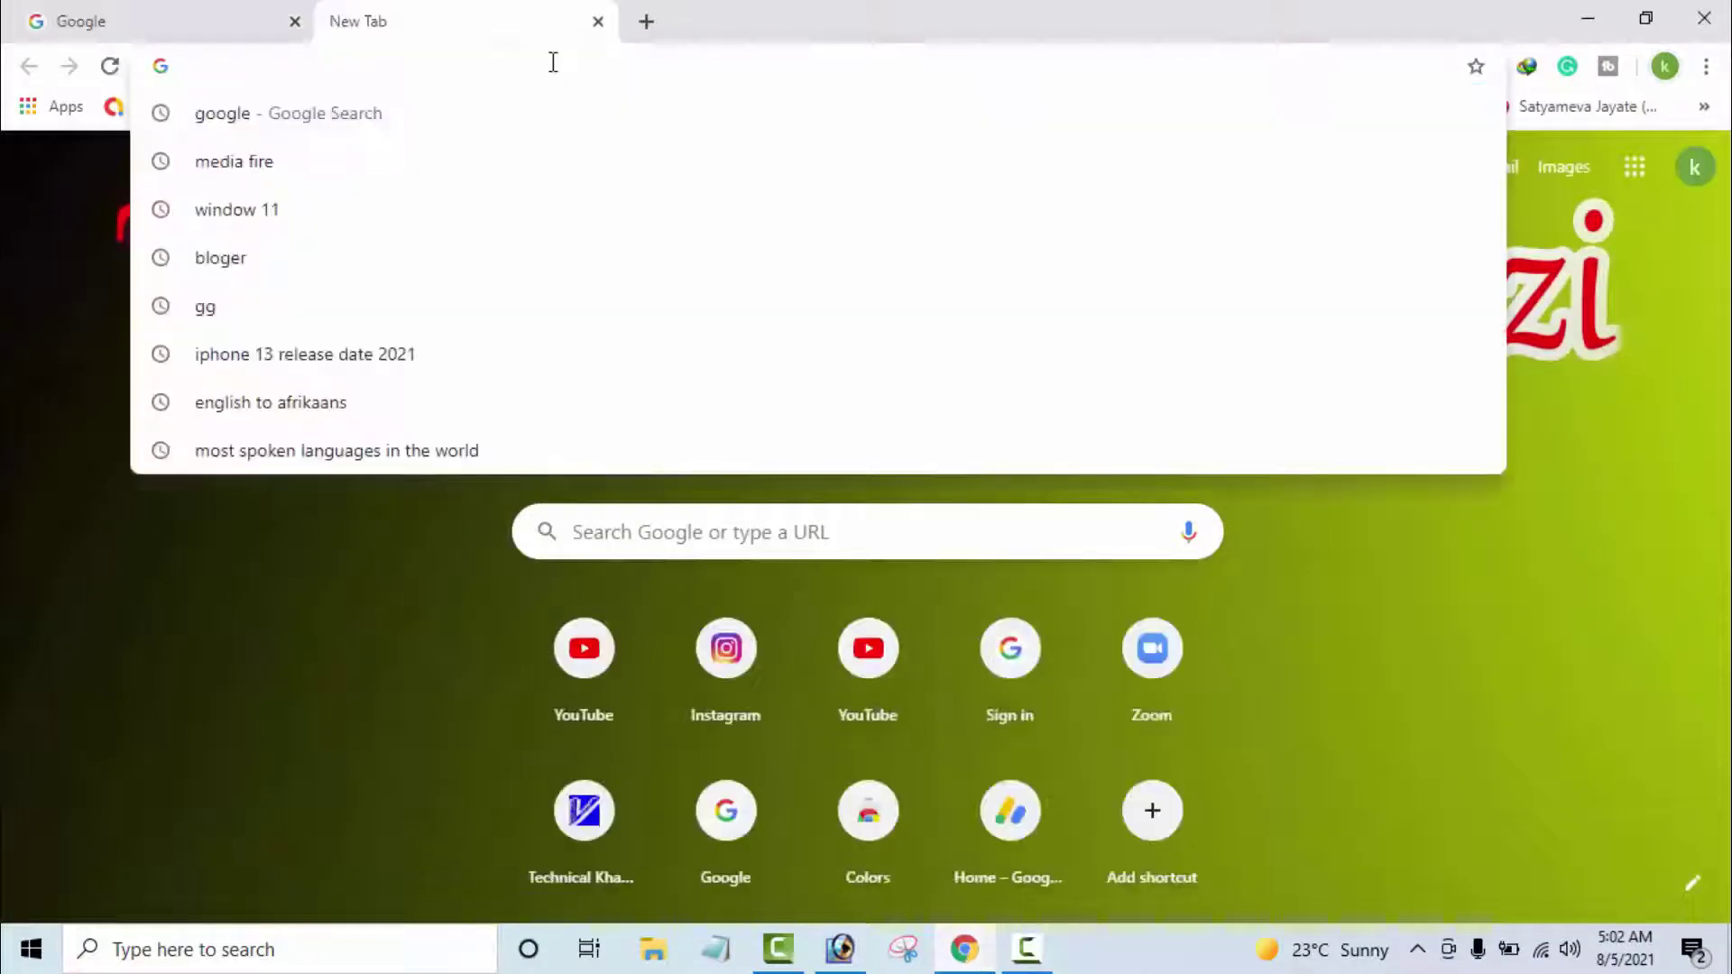
{"action": "type", "text": "techkha"}
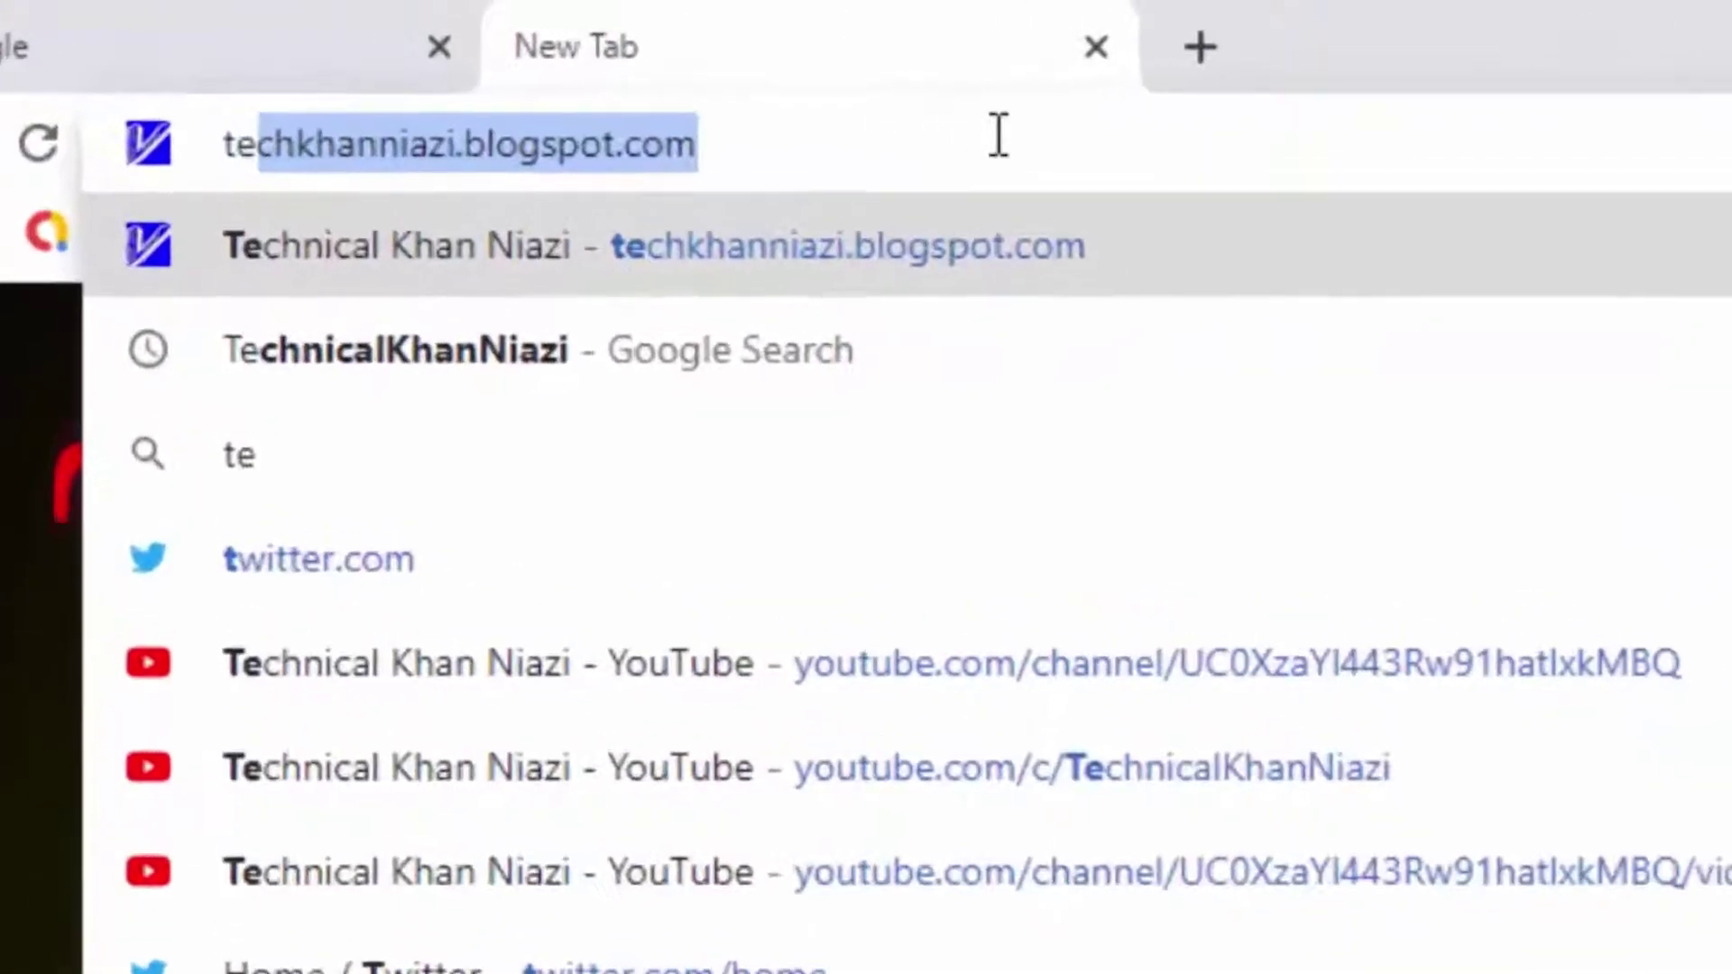
{"action": "type", "text": "n"}
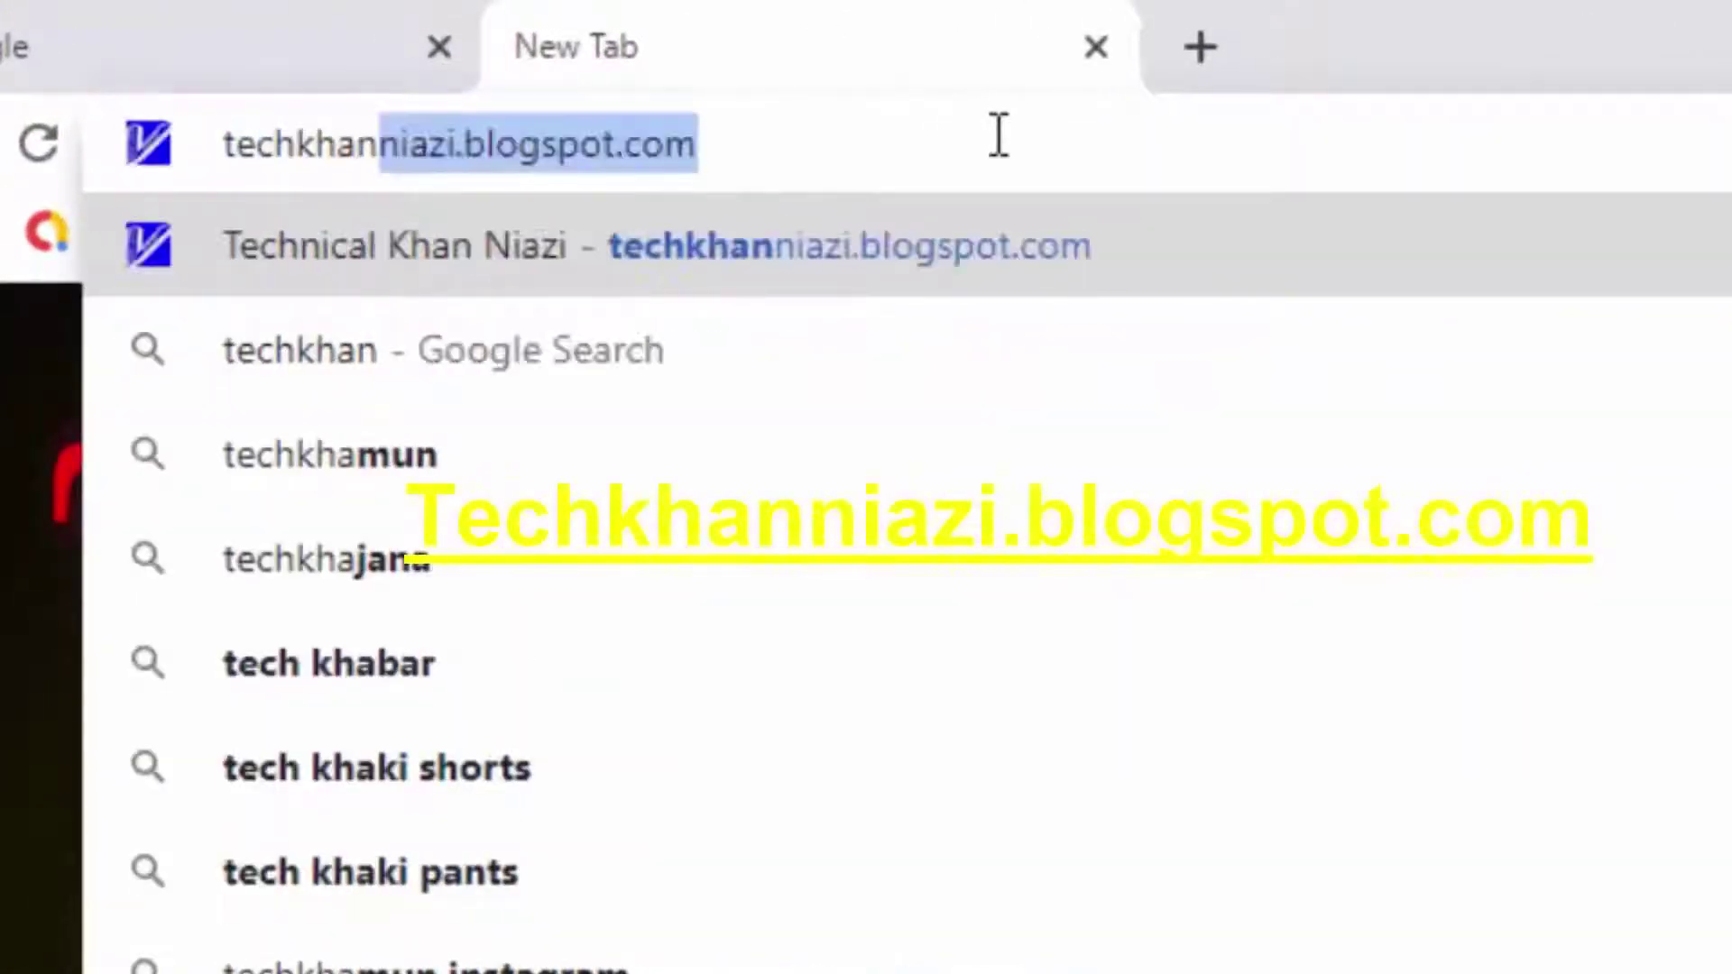
{"action": "type", "text": "niaz"}
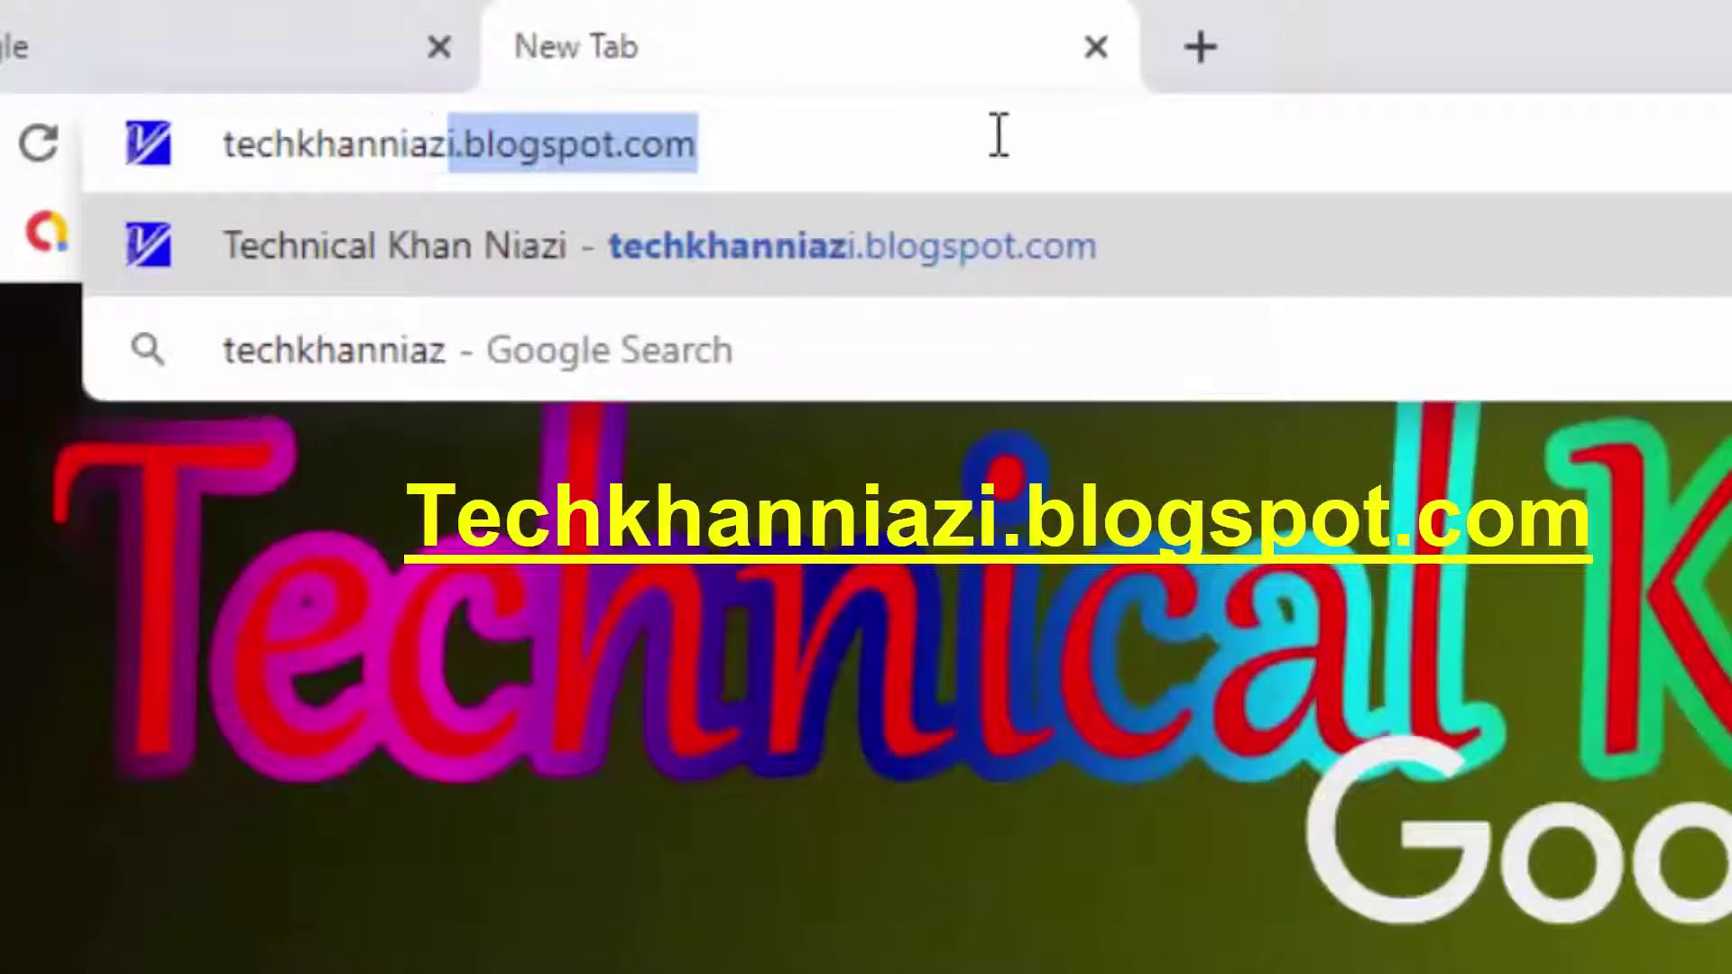
{"action": "type", "text": "i."}
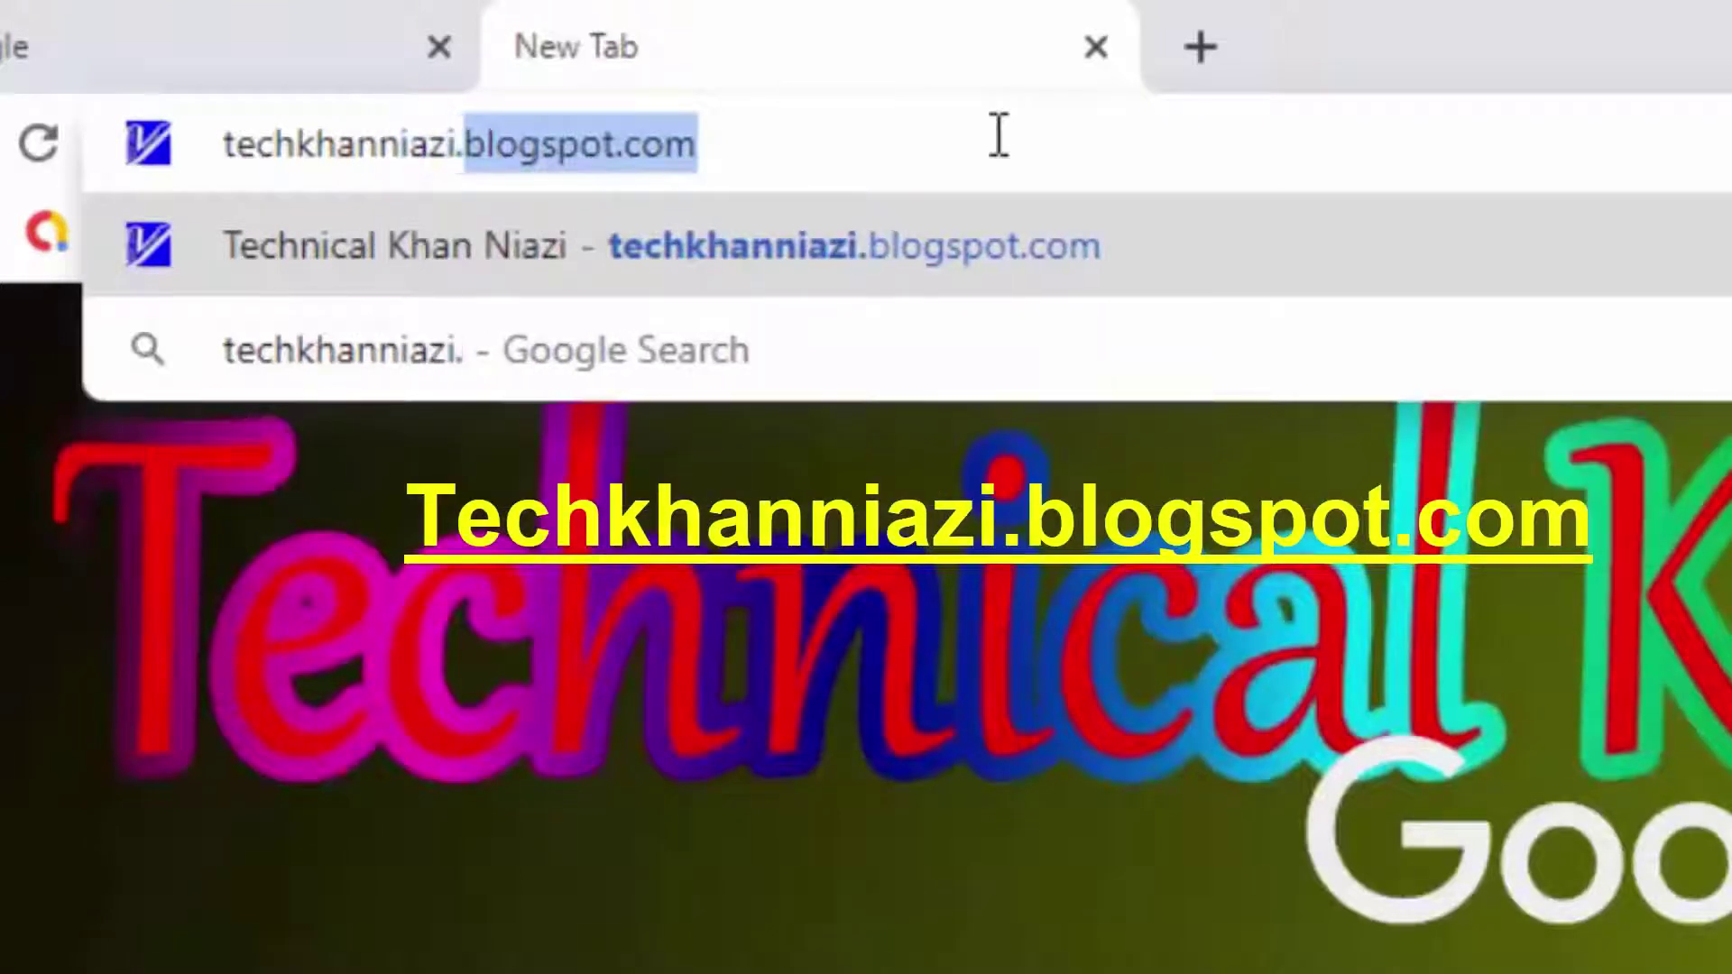
{"action": "type", "text": "blogs"}
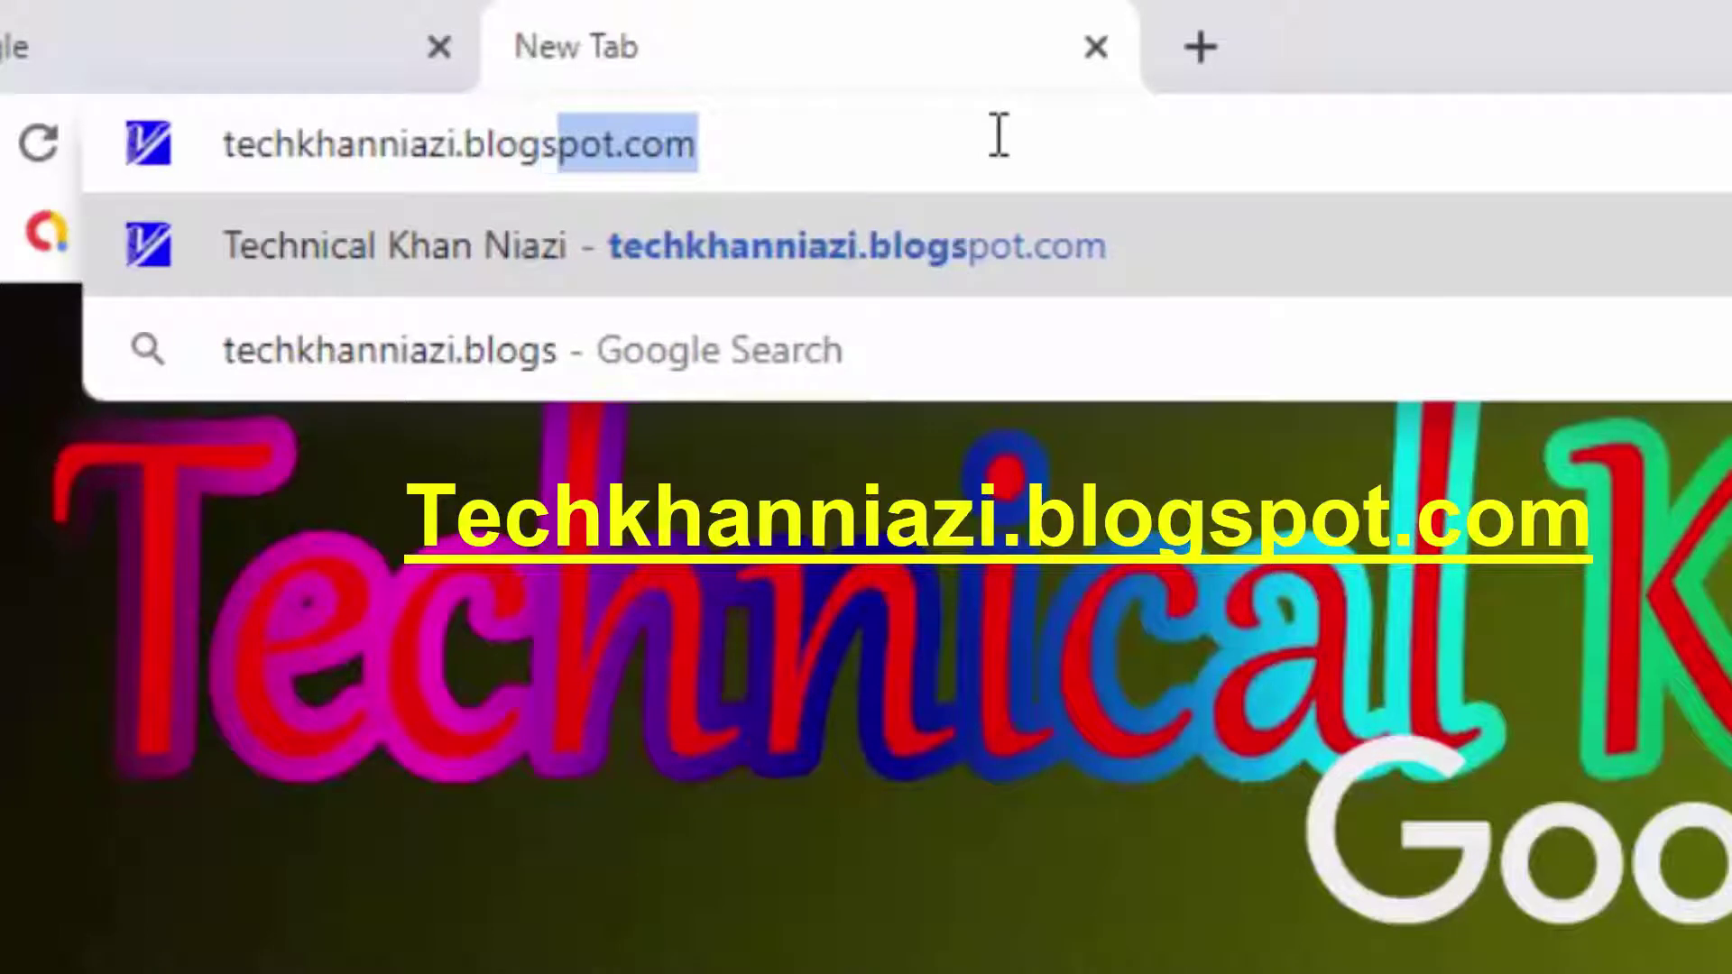
{"action": "type", "text": "pot.com"}
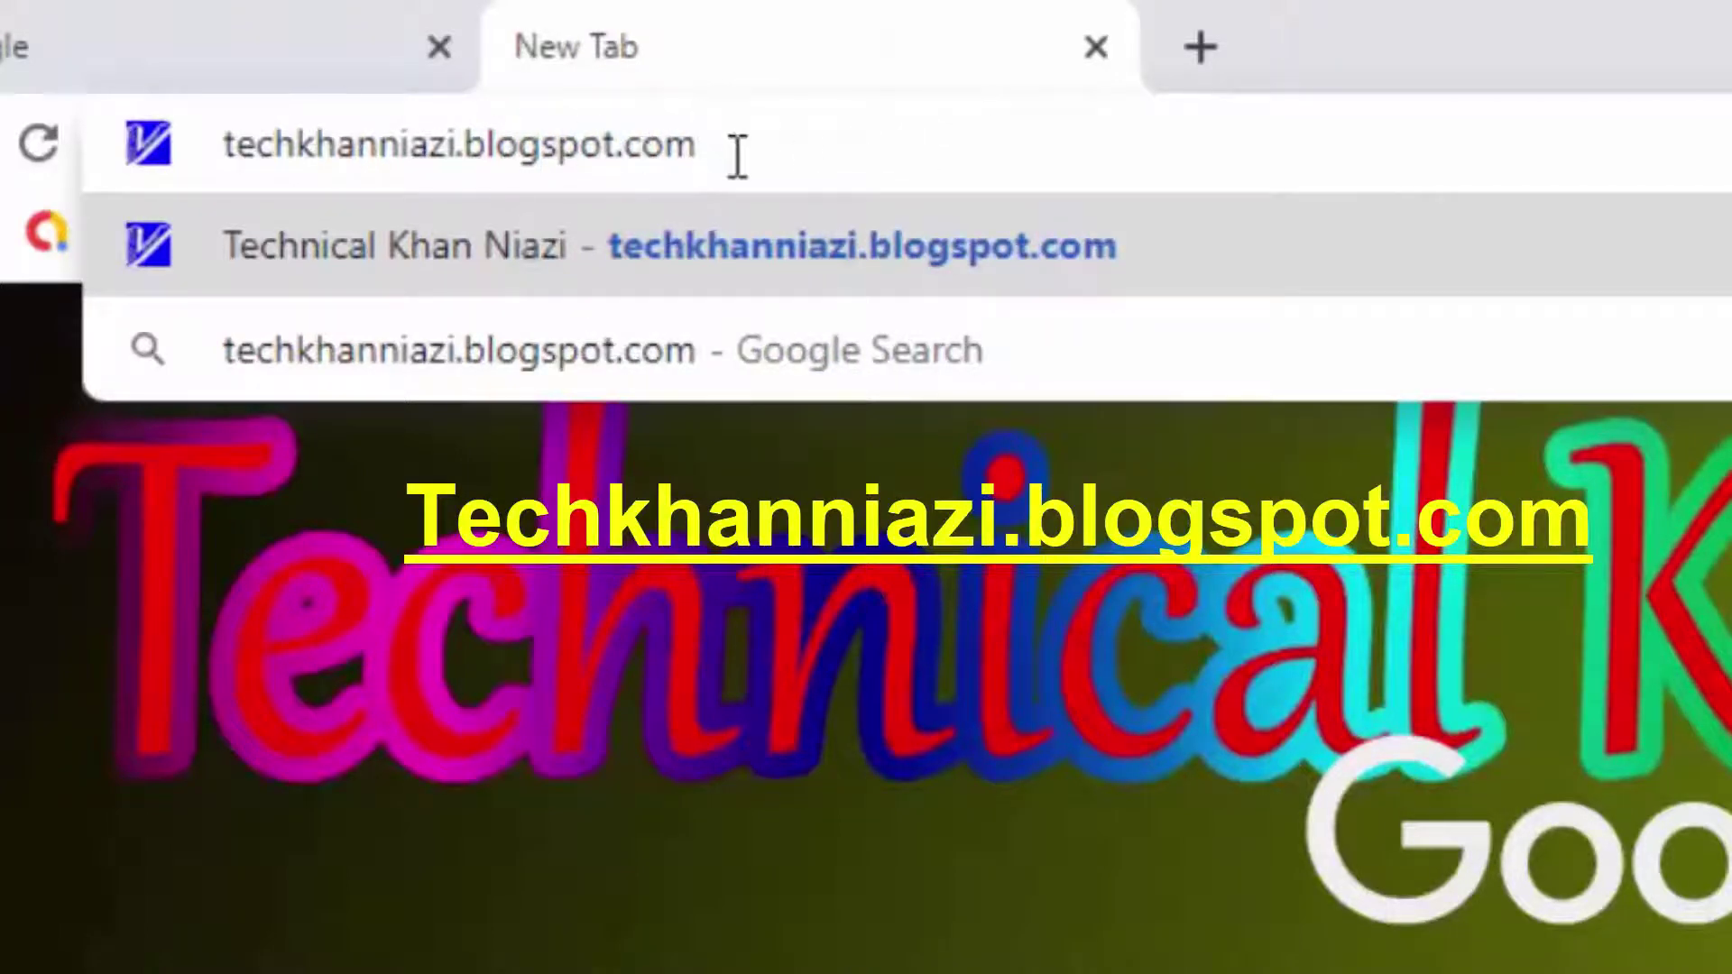
{"action": "key", "text": "Return"}
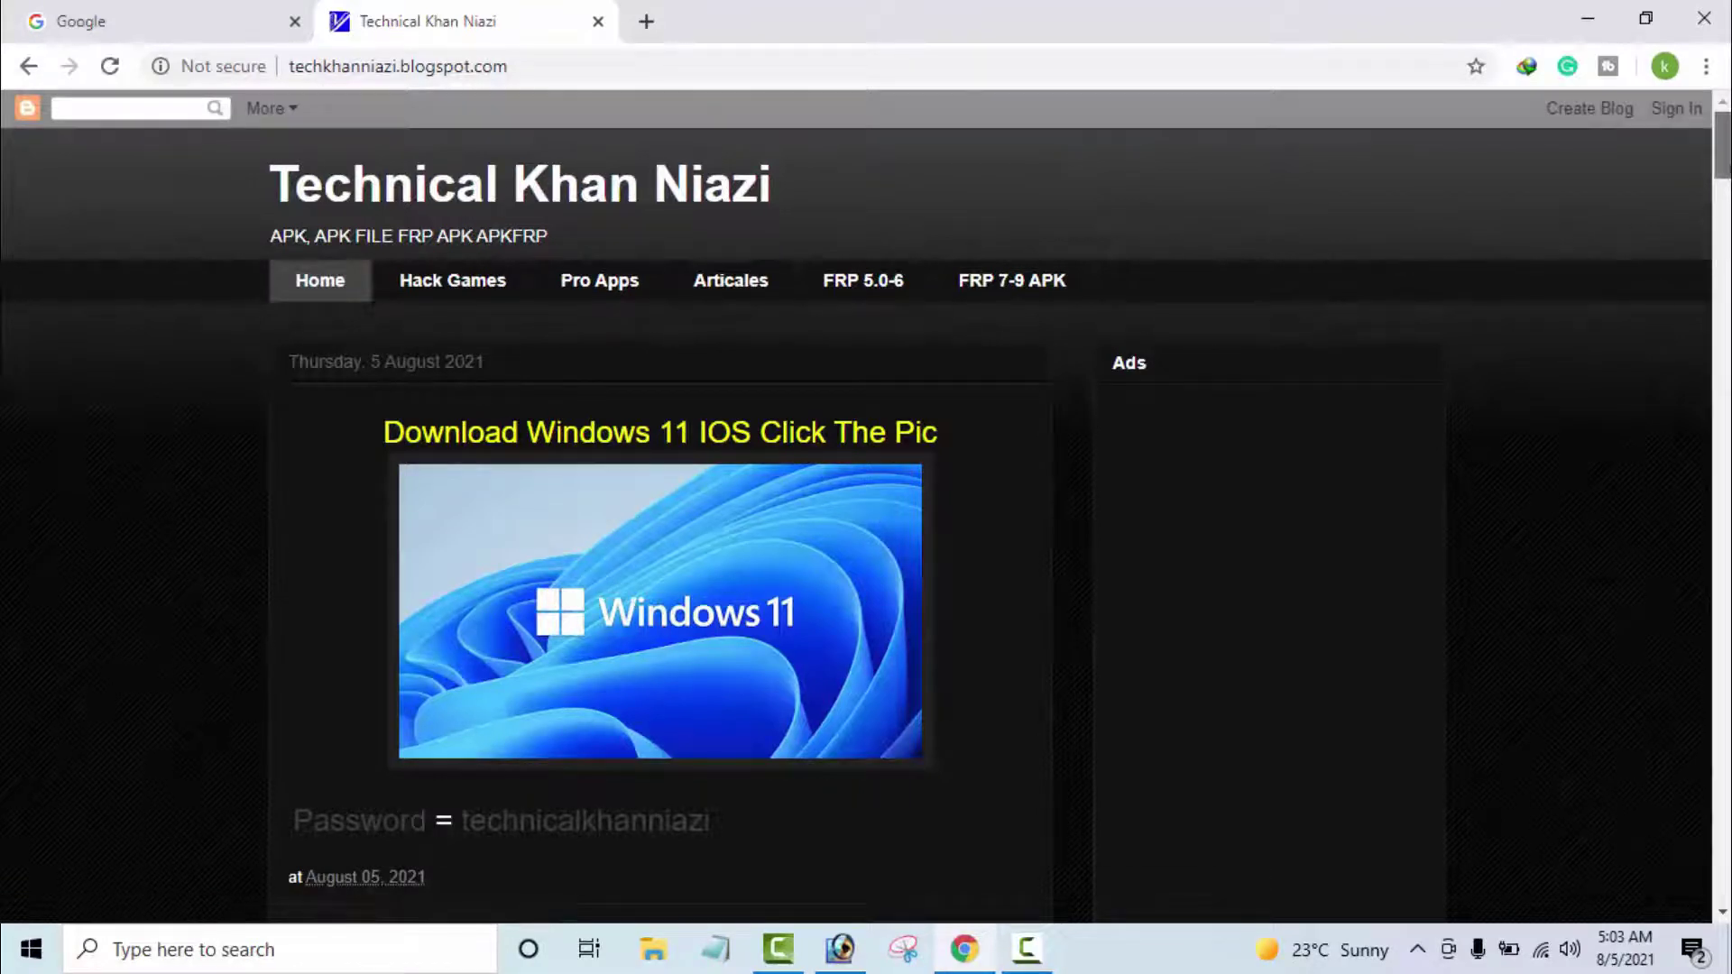
Open the MediaFire page for windows 11 ios through the Windows 11 picture in the 5 August 2021 blog post
{"action": "scroll", "coordinate": [1399, 277], "scroll_direction": "down", "scroll_amount": 3}
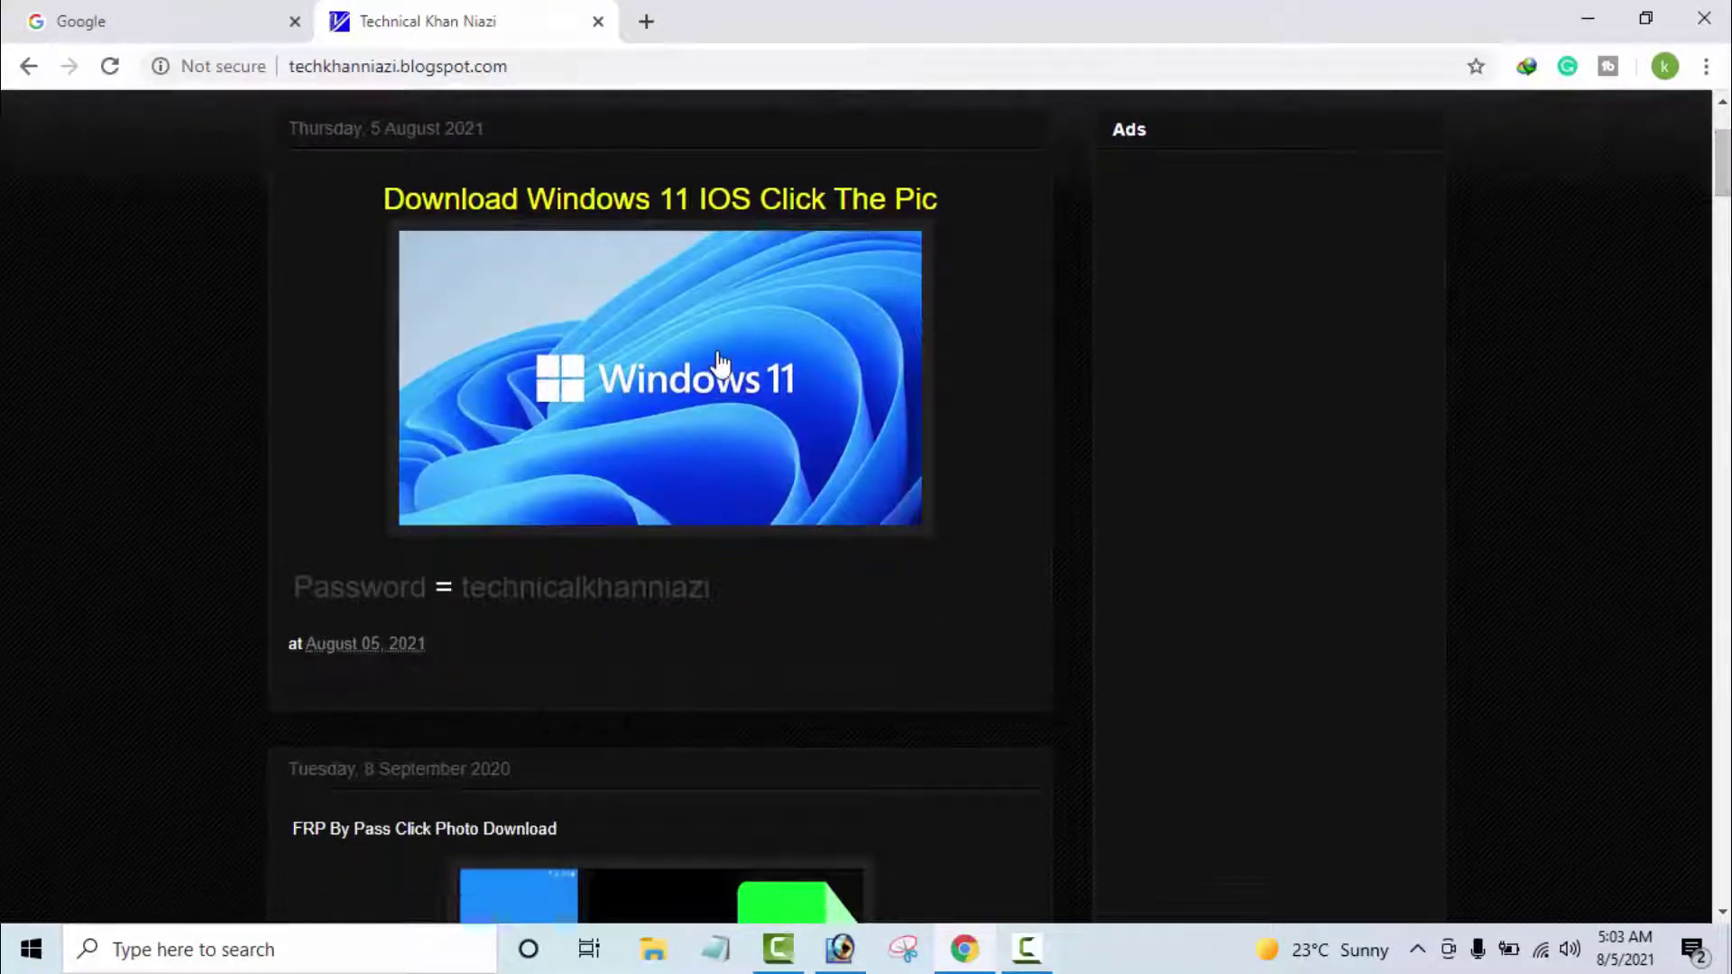
{"action": "left_click", "coordinate": [720, 363]}
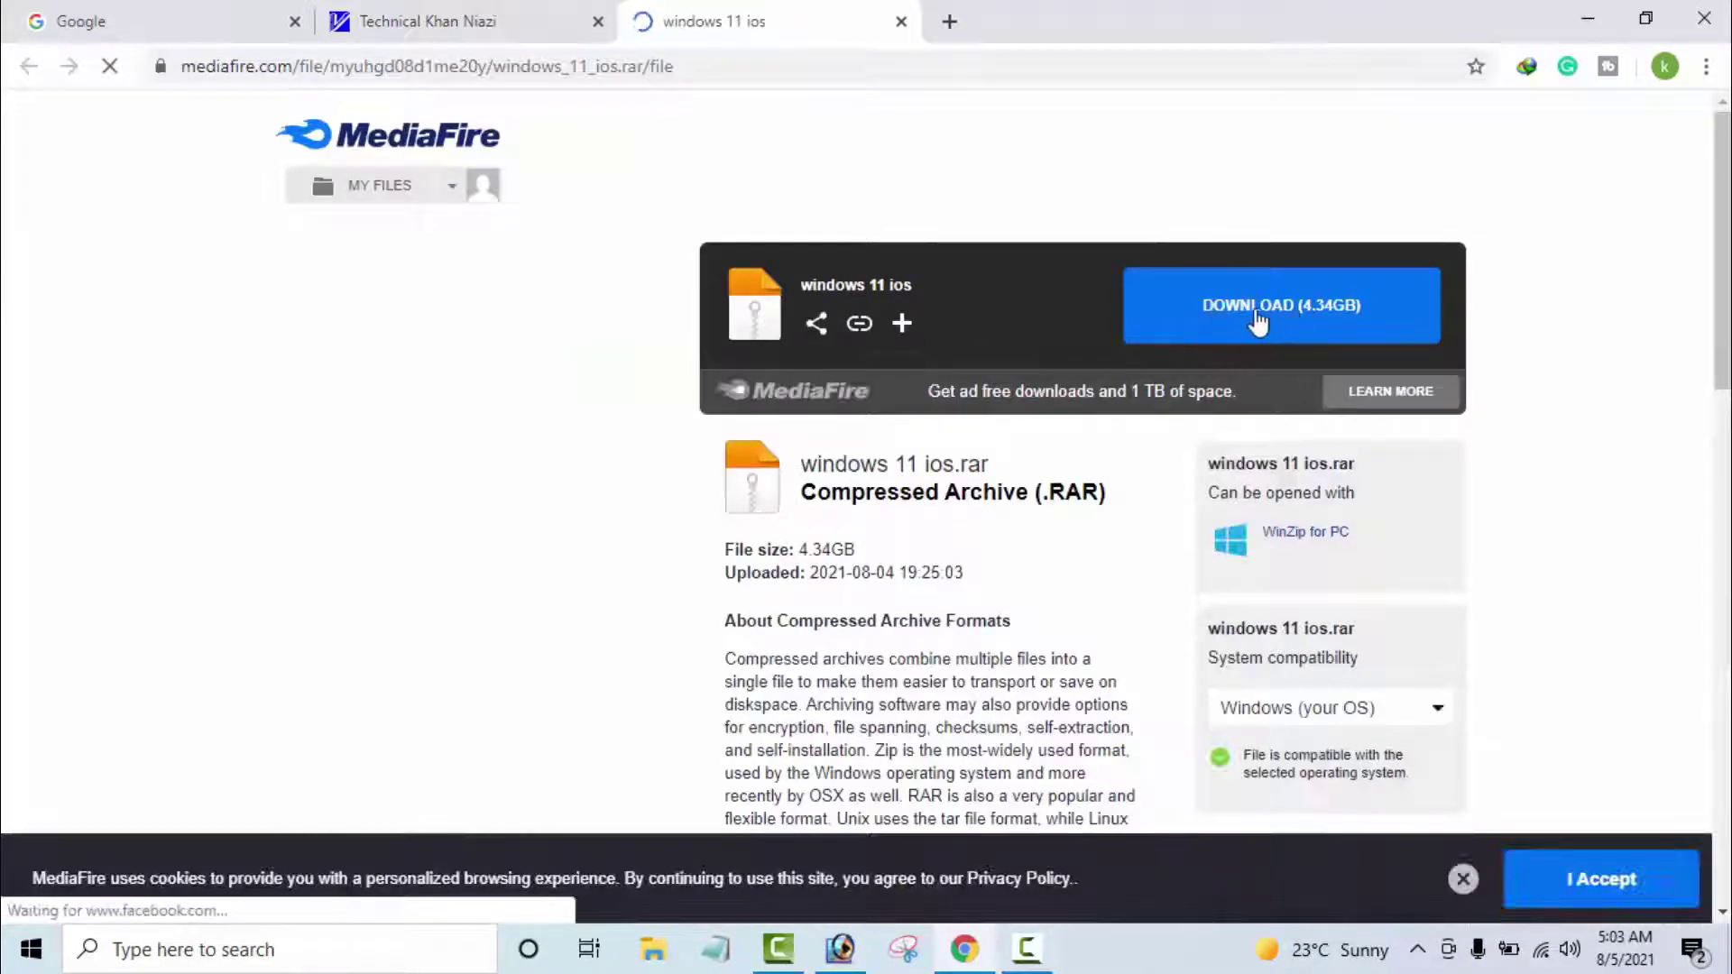
{"action": "left_click", "coordinate": [522, 12]}
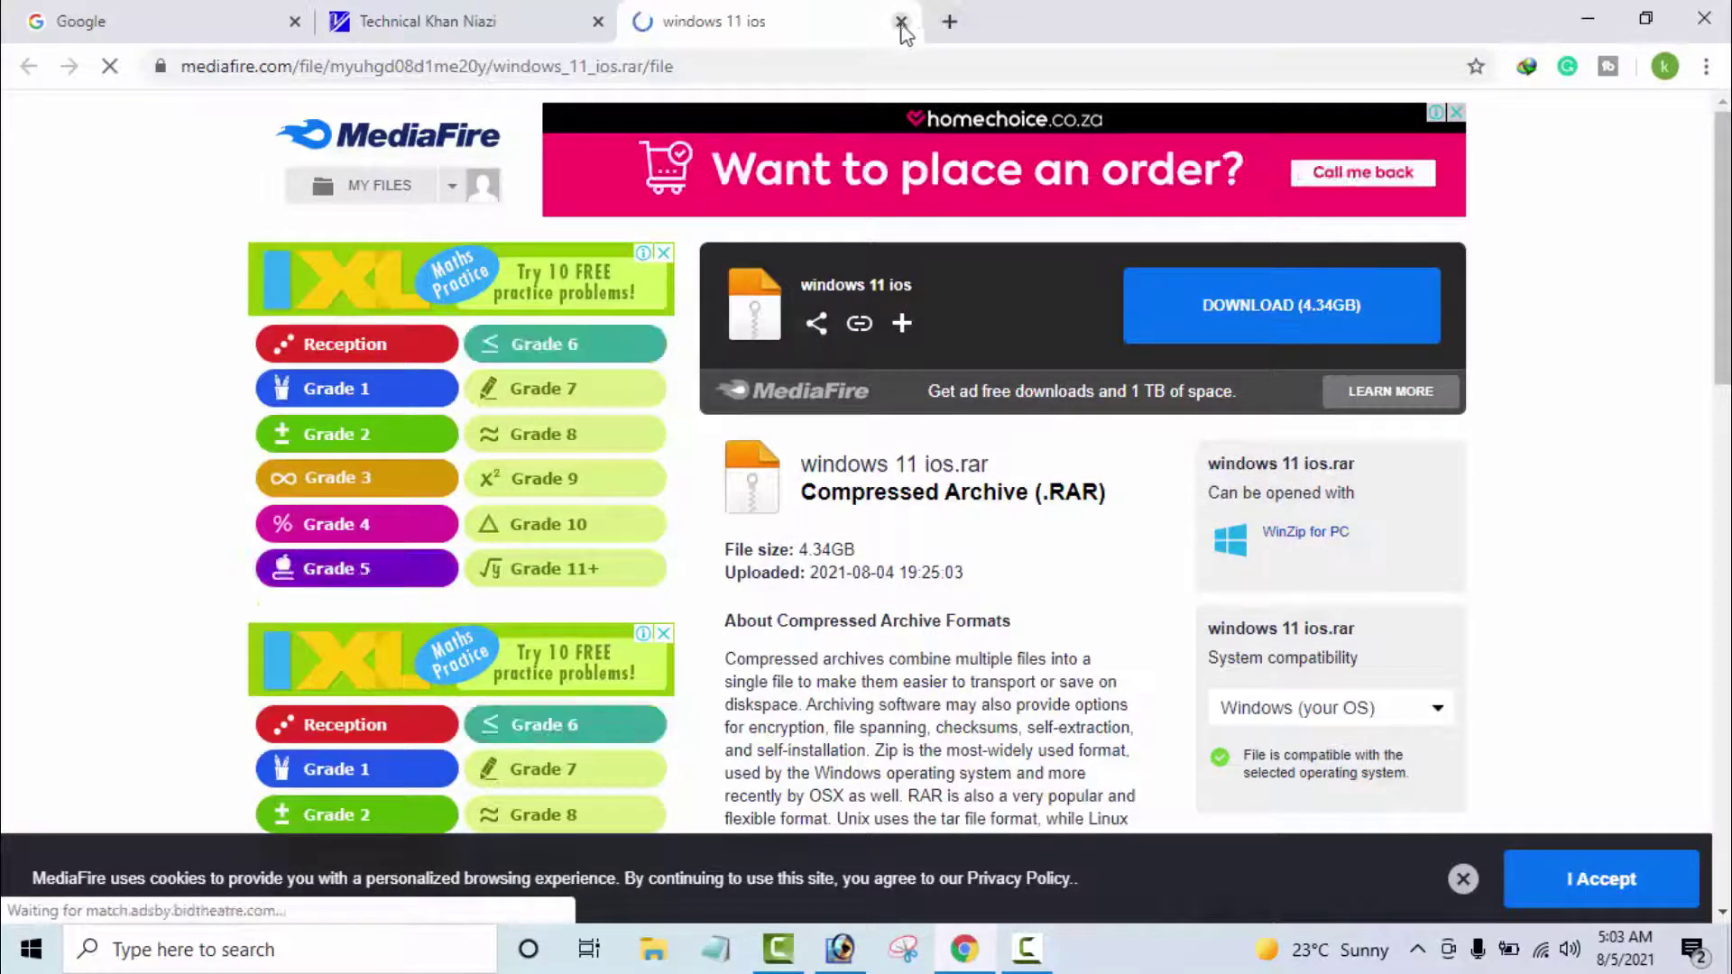
Try the windows 11 ios.rar download, dismissing the advert window, then cancel the download and close the MediaFire page
{"action": "left_click", "coordinate": [1274, 308]}
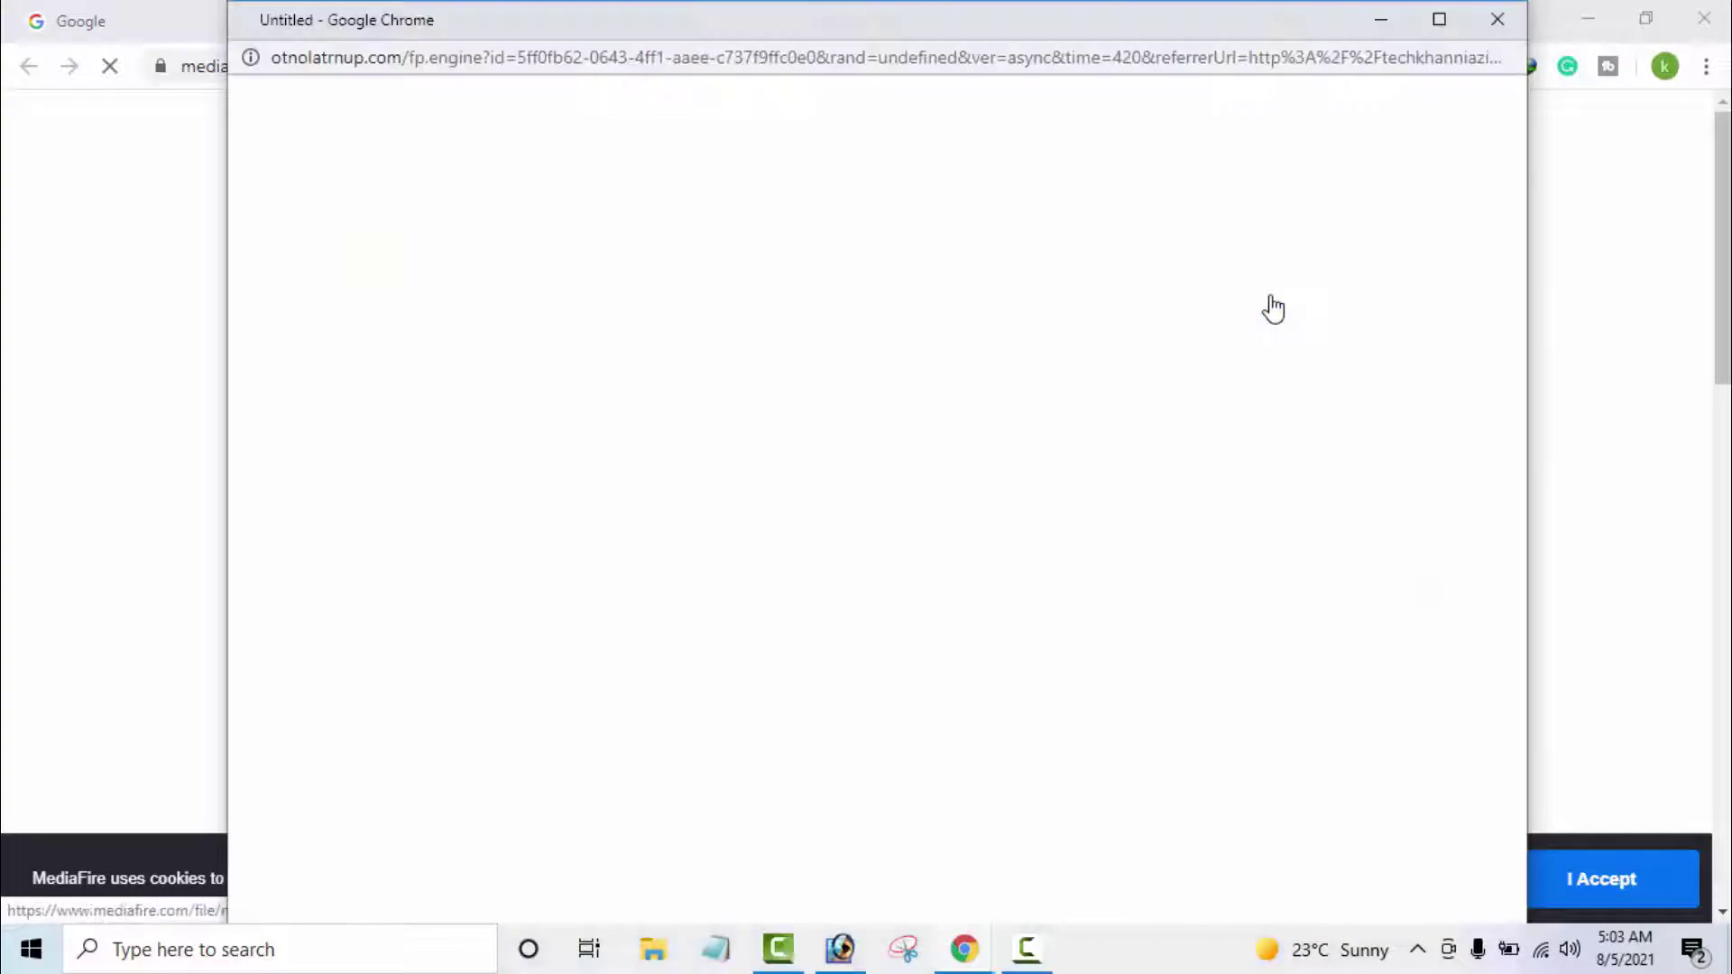
{"action": "left_click", "coordinate": [1499, 20]}
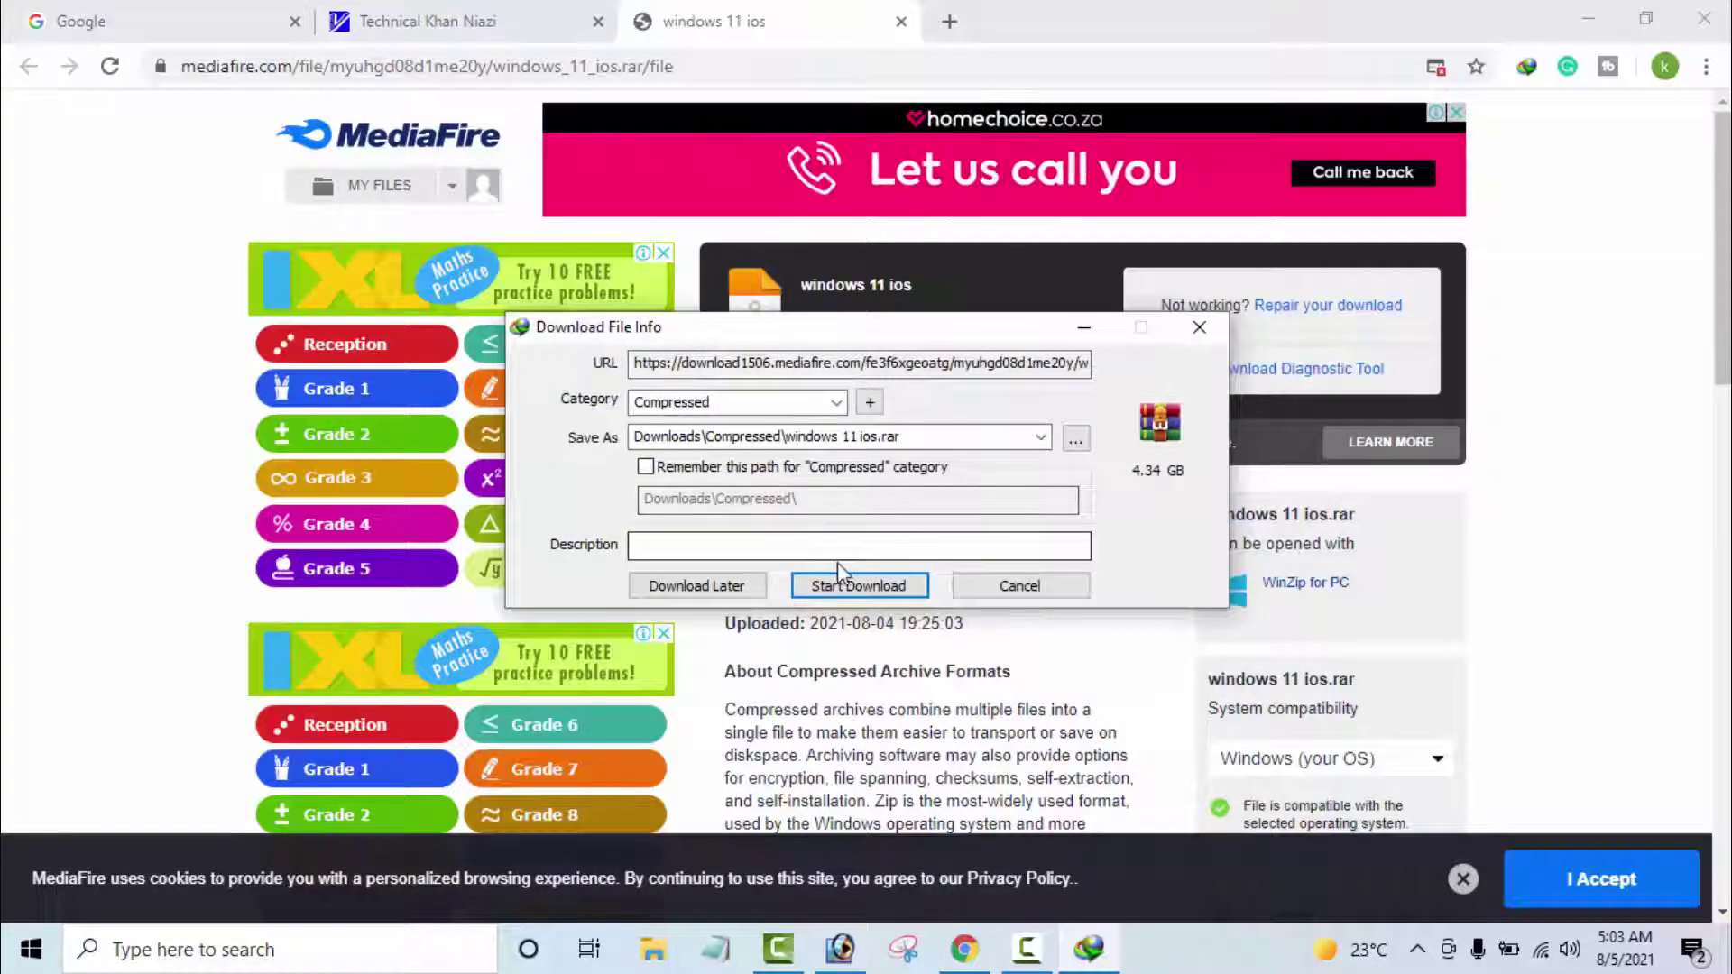
{"action": "left_click", "coordinate": [1019, 589]}
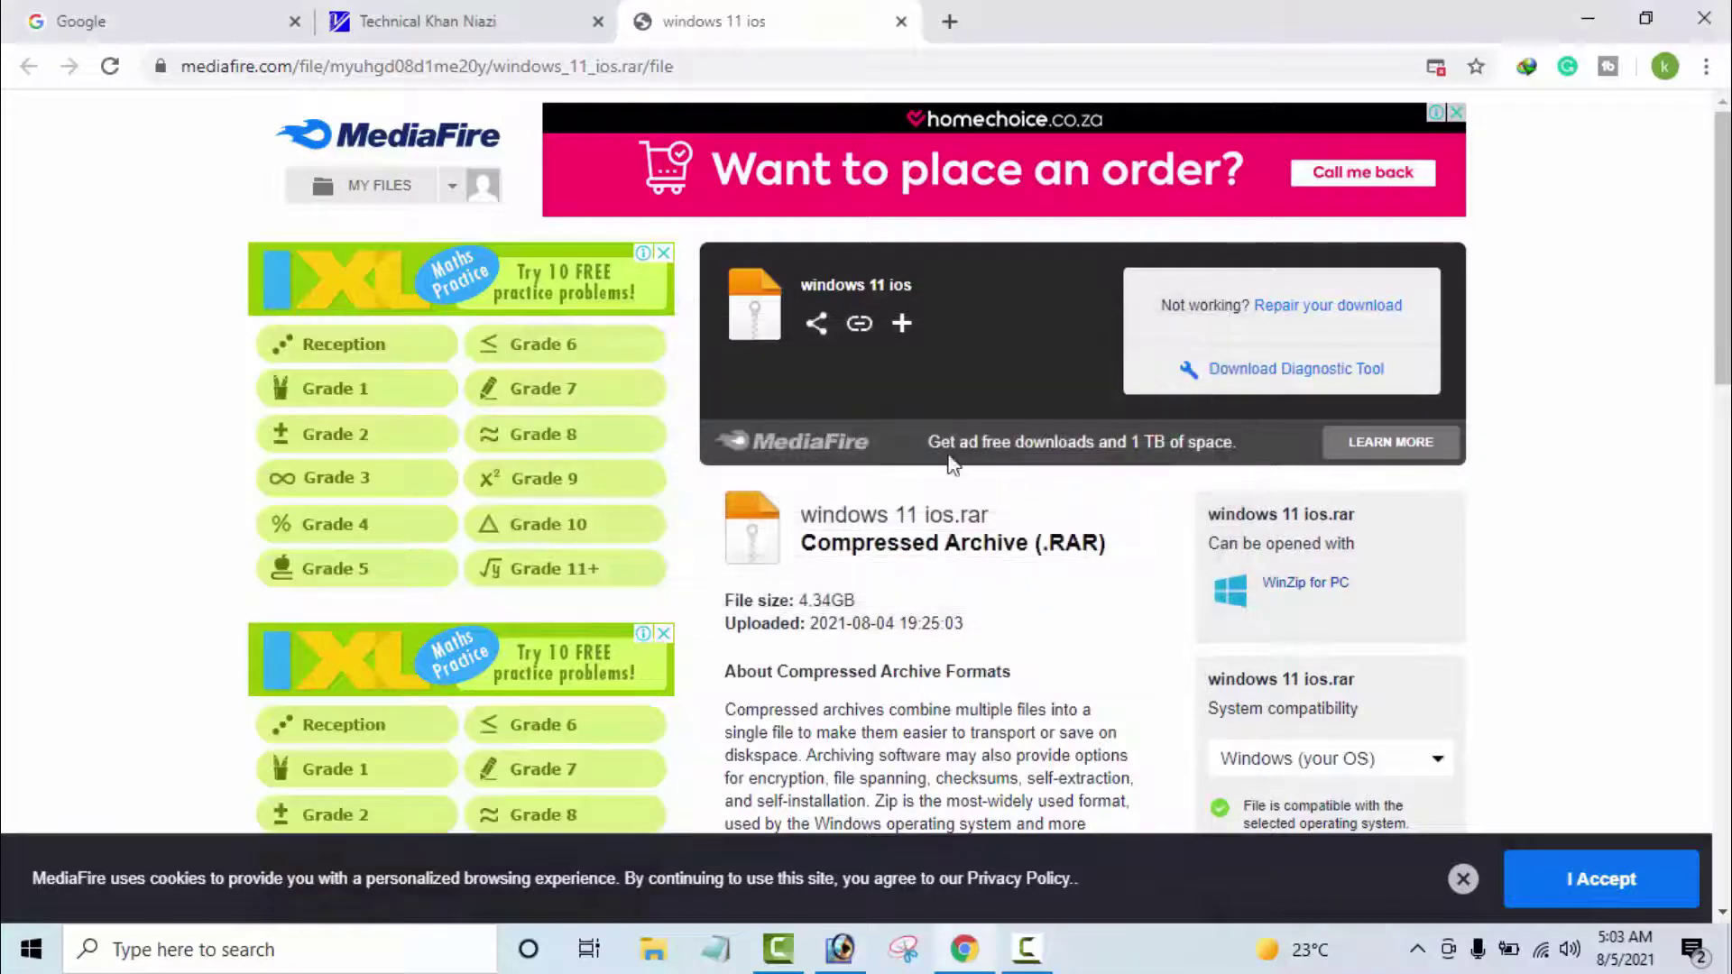
{"action": "left_click", "coordinate": [899, 22]}
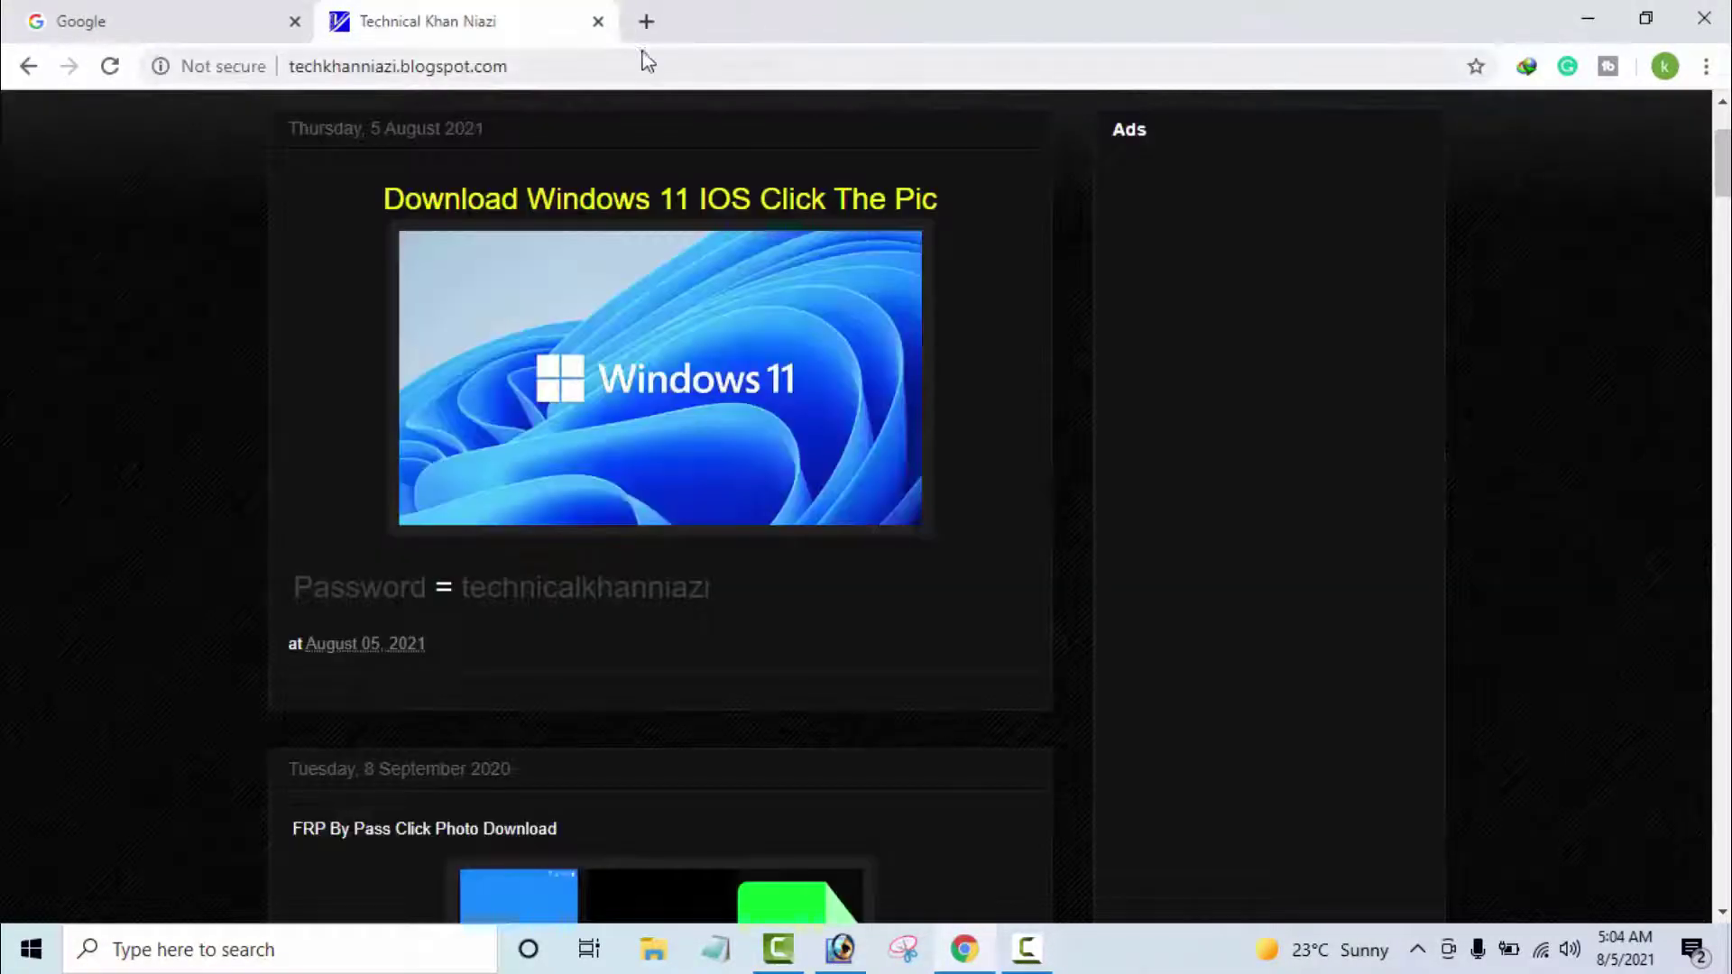
Begin a Google search with the text "wind" on the already open Google page
{"action": "left_click", "coordinate": [649, 24]}
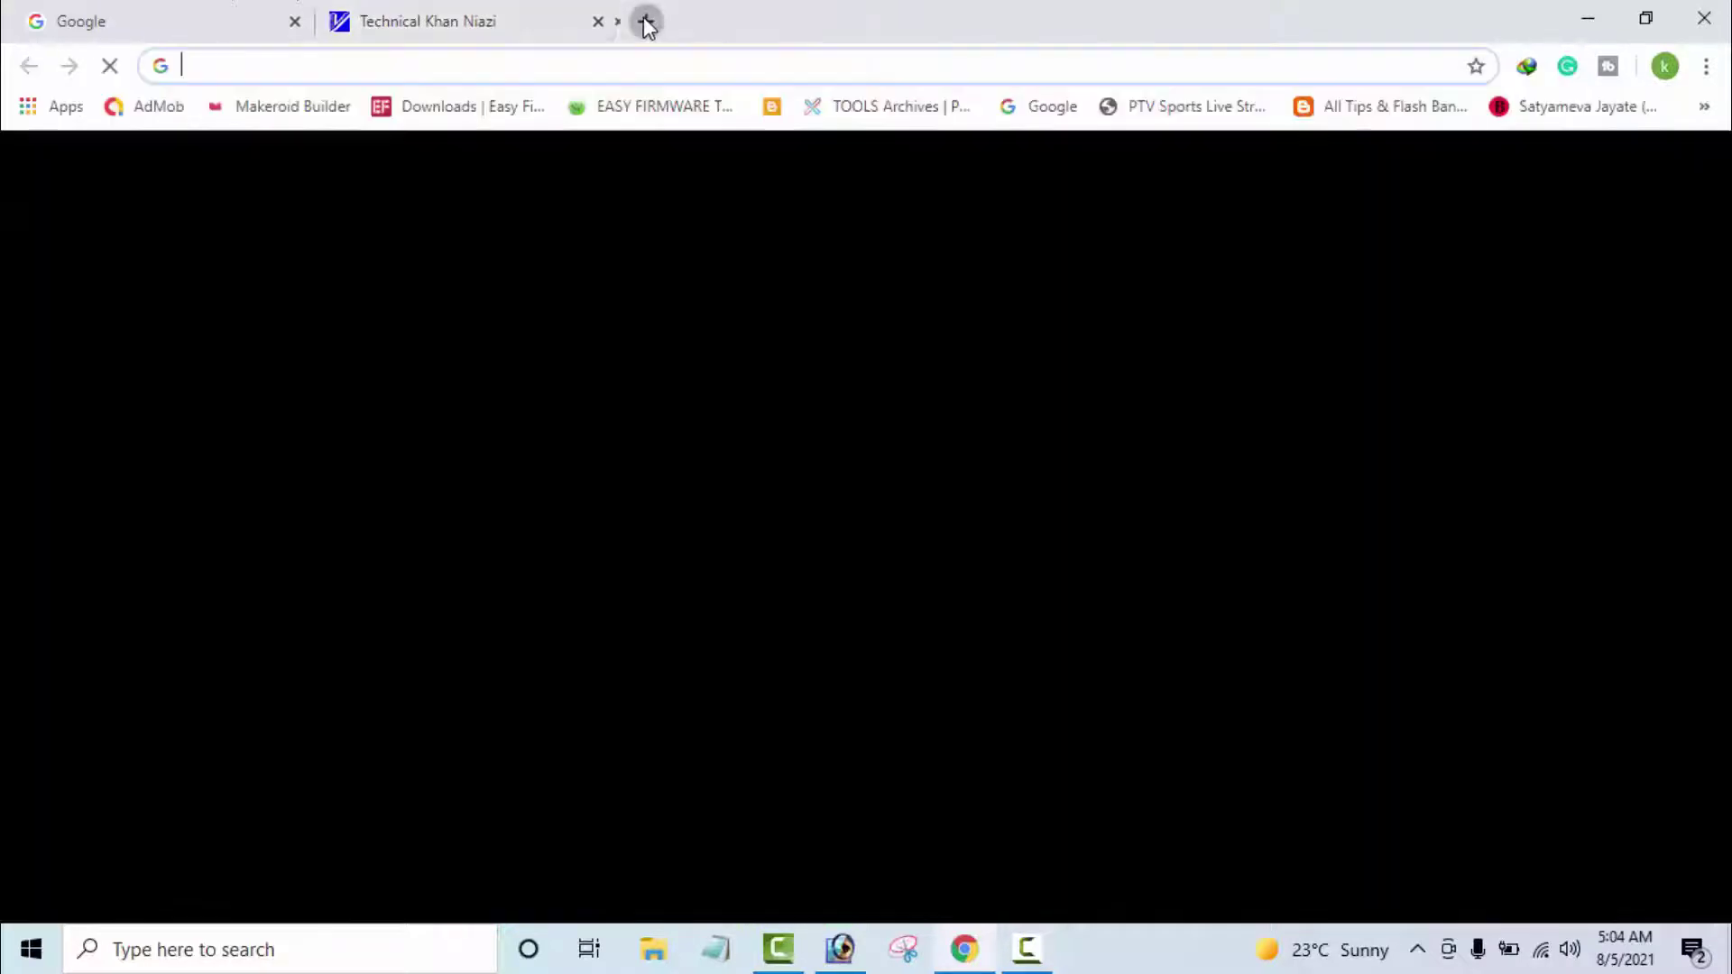
{"action": "left_click", "coordinate": [185, 14]}
{"action": "type", "text": "wind"}
Switch to File Explorer, look through the contents of New Volume (D:) and return to This PC
{"action": "left_click", "coordinate": [666, 958]}
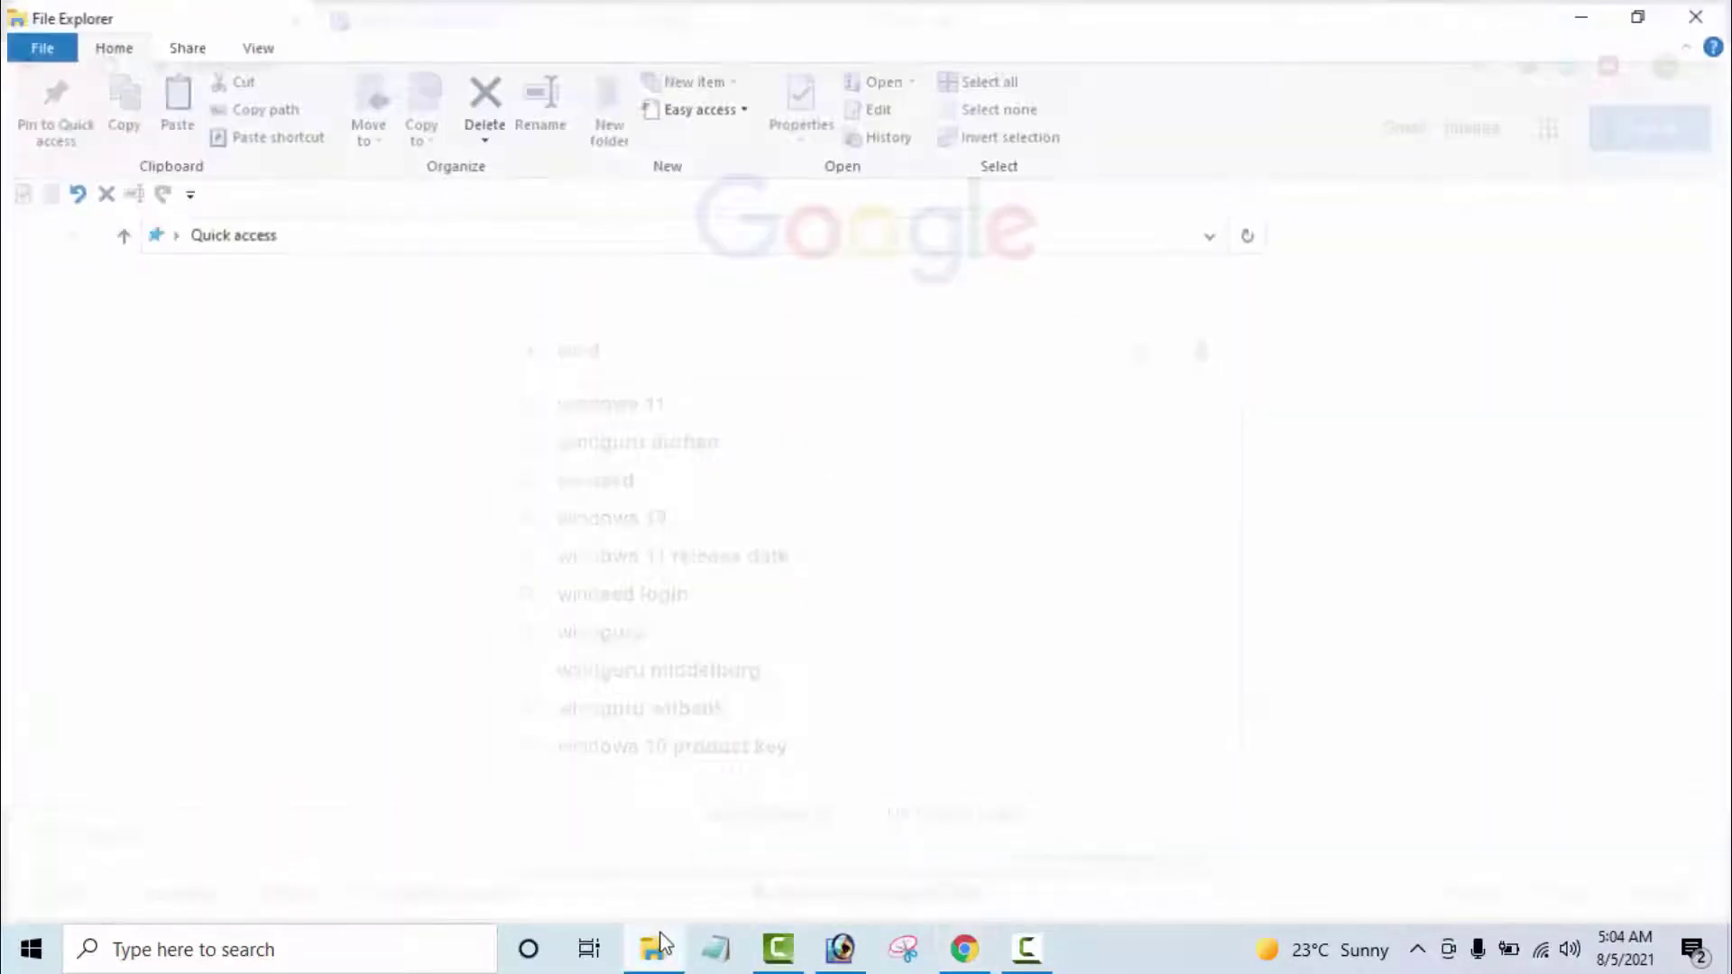
{"action": "left_click", "coordinate": [96, 624]}
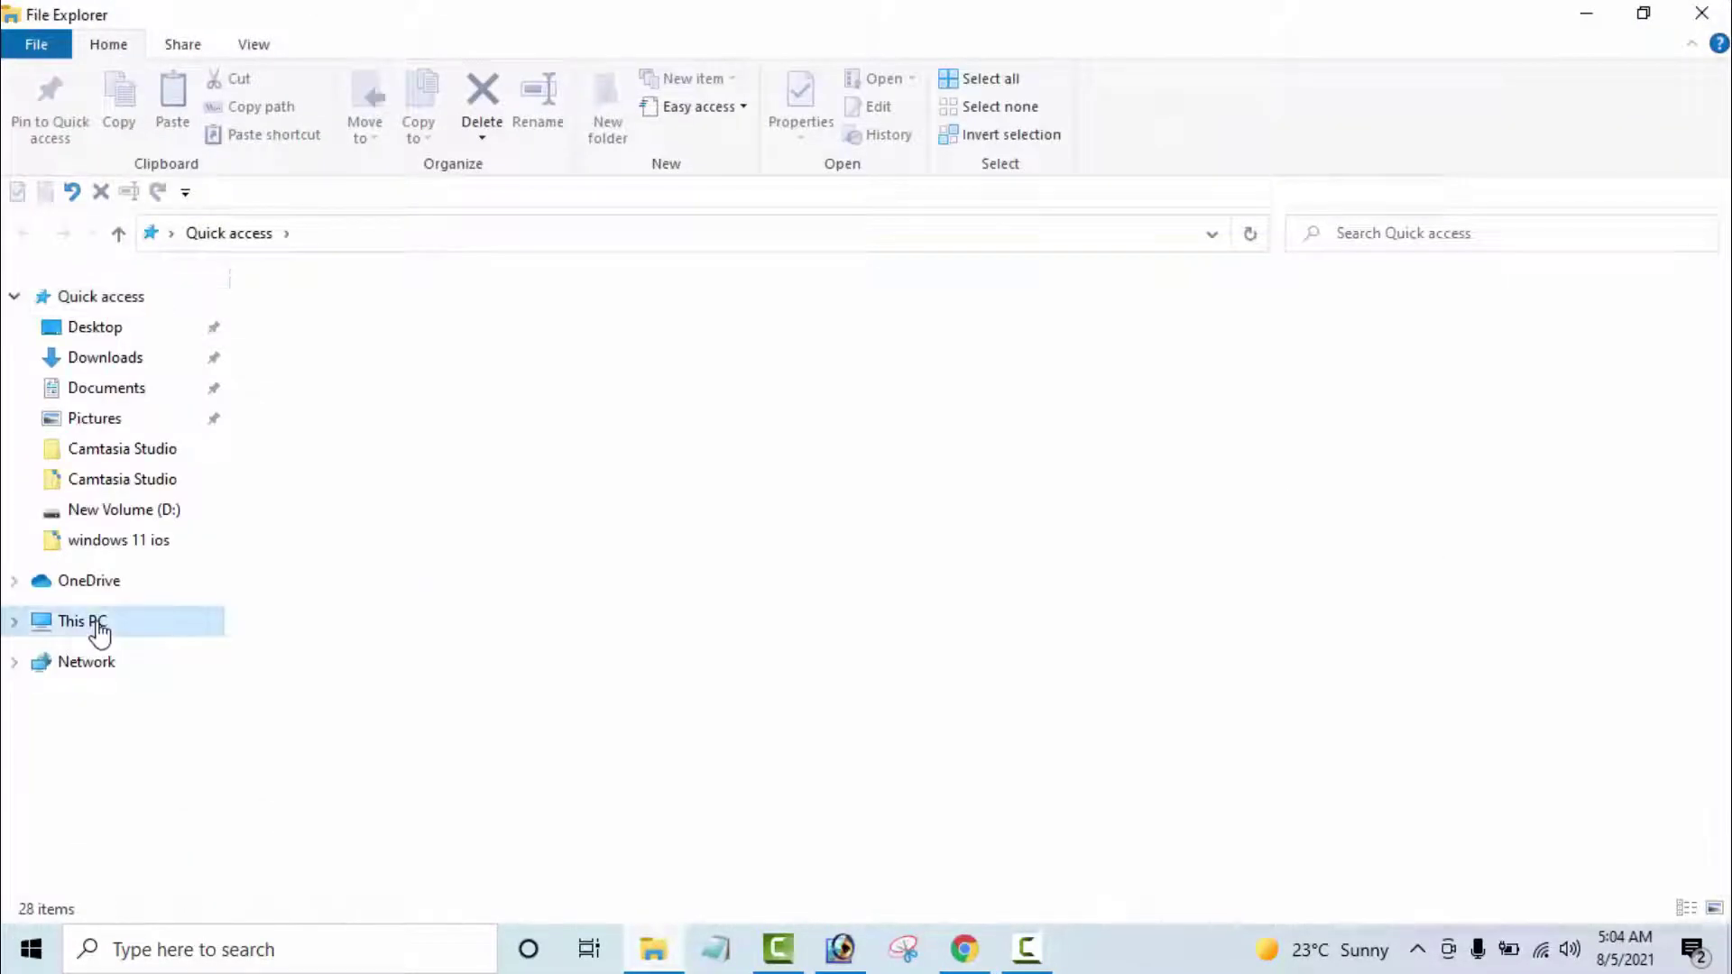
{"action": "double_click", "coordinate": [701, 505]}
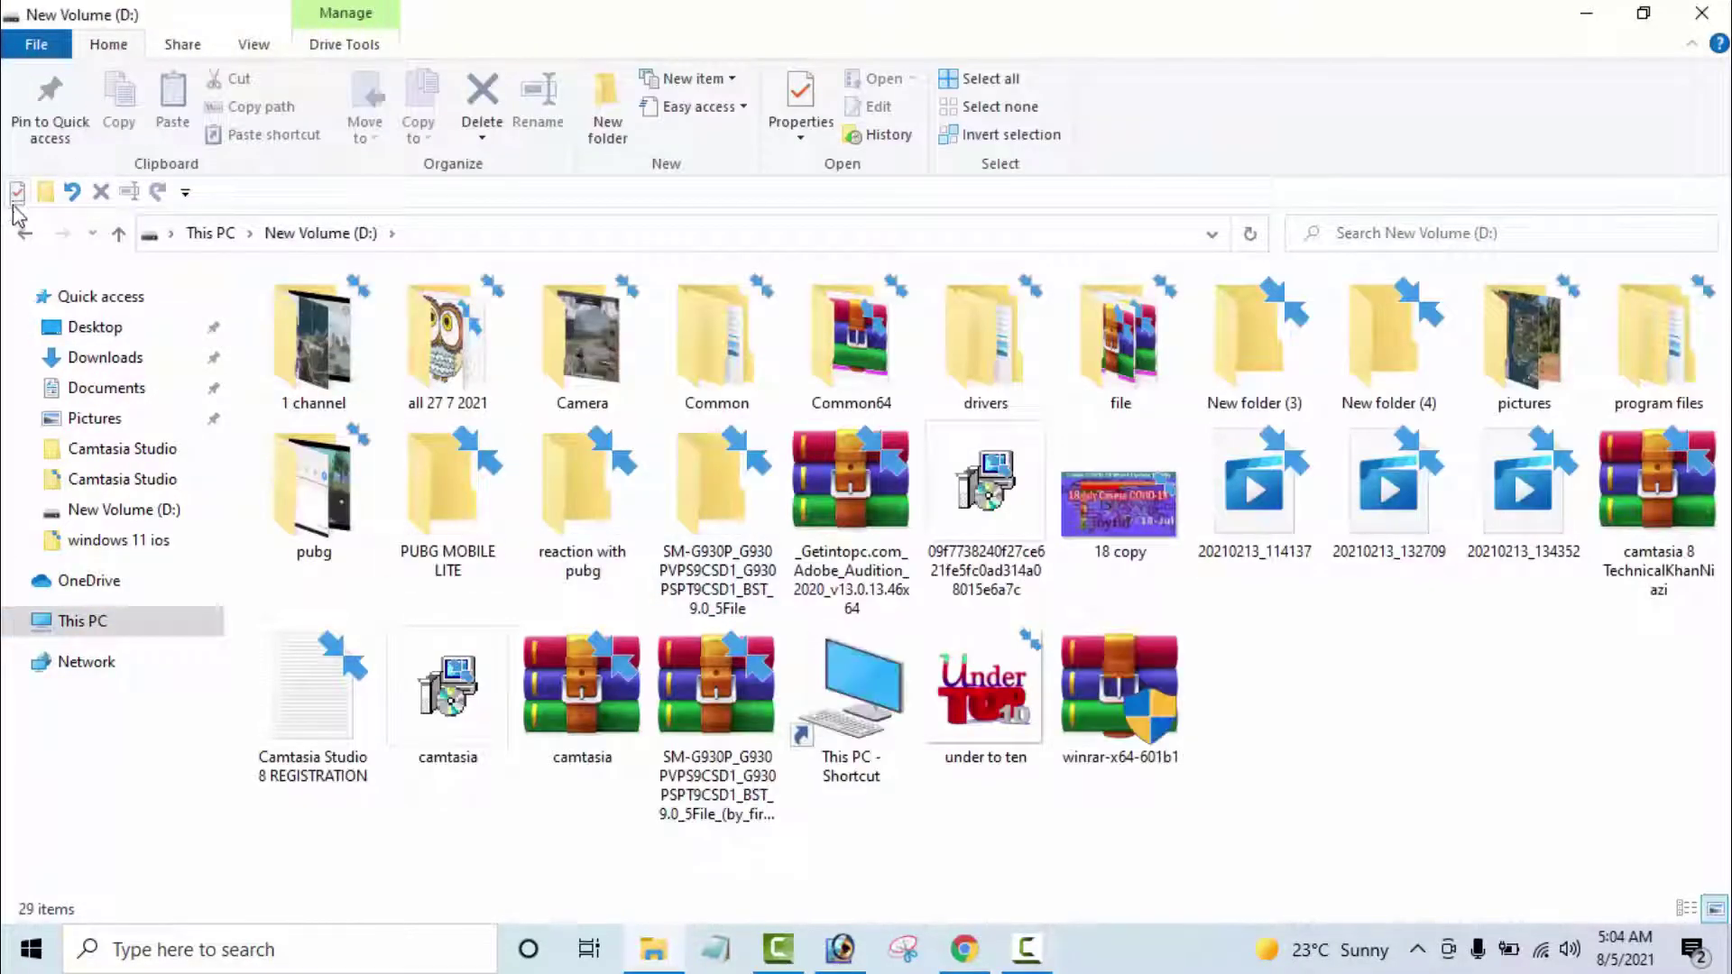
{"action": "left_click", "coordinate": [22, 237]}
Open the windows 11 ios folder on New Volume (E:) and select the 21996.1.210529-1541 disc image file
{"action": "double_click", "coordinate": [1014, 529]}
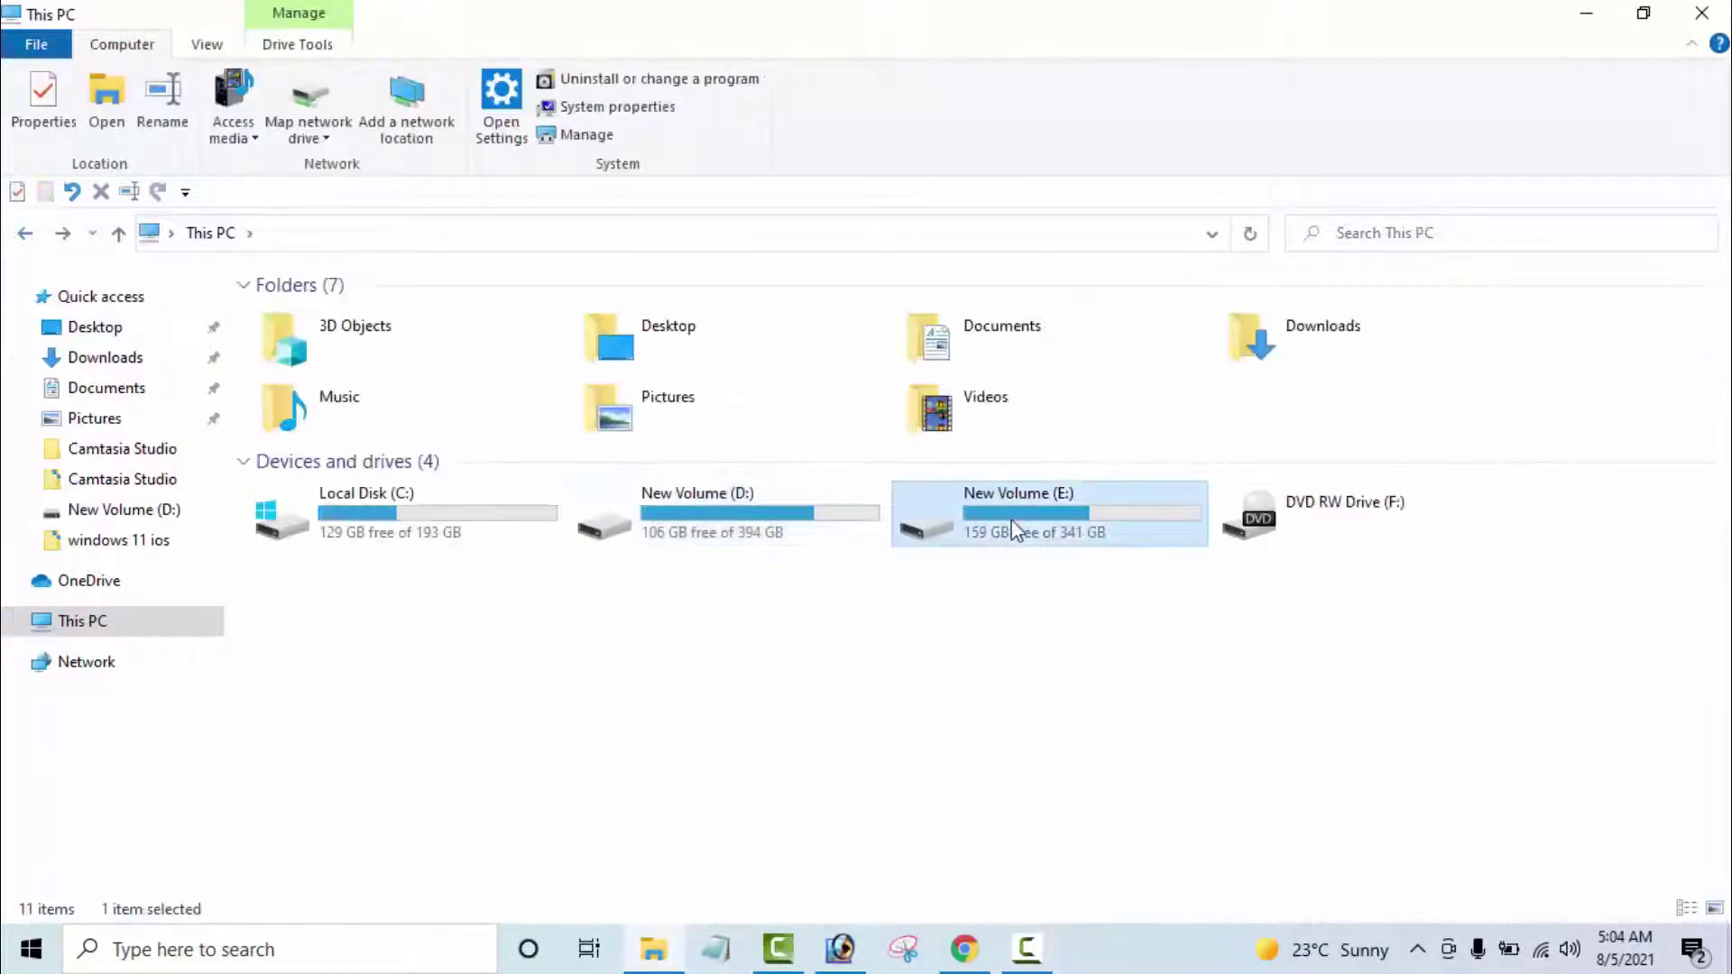
{"action": "left_click", "coordinate": [596, 501]}
{"action": "key", "text": "w"}
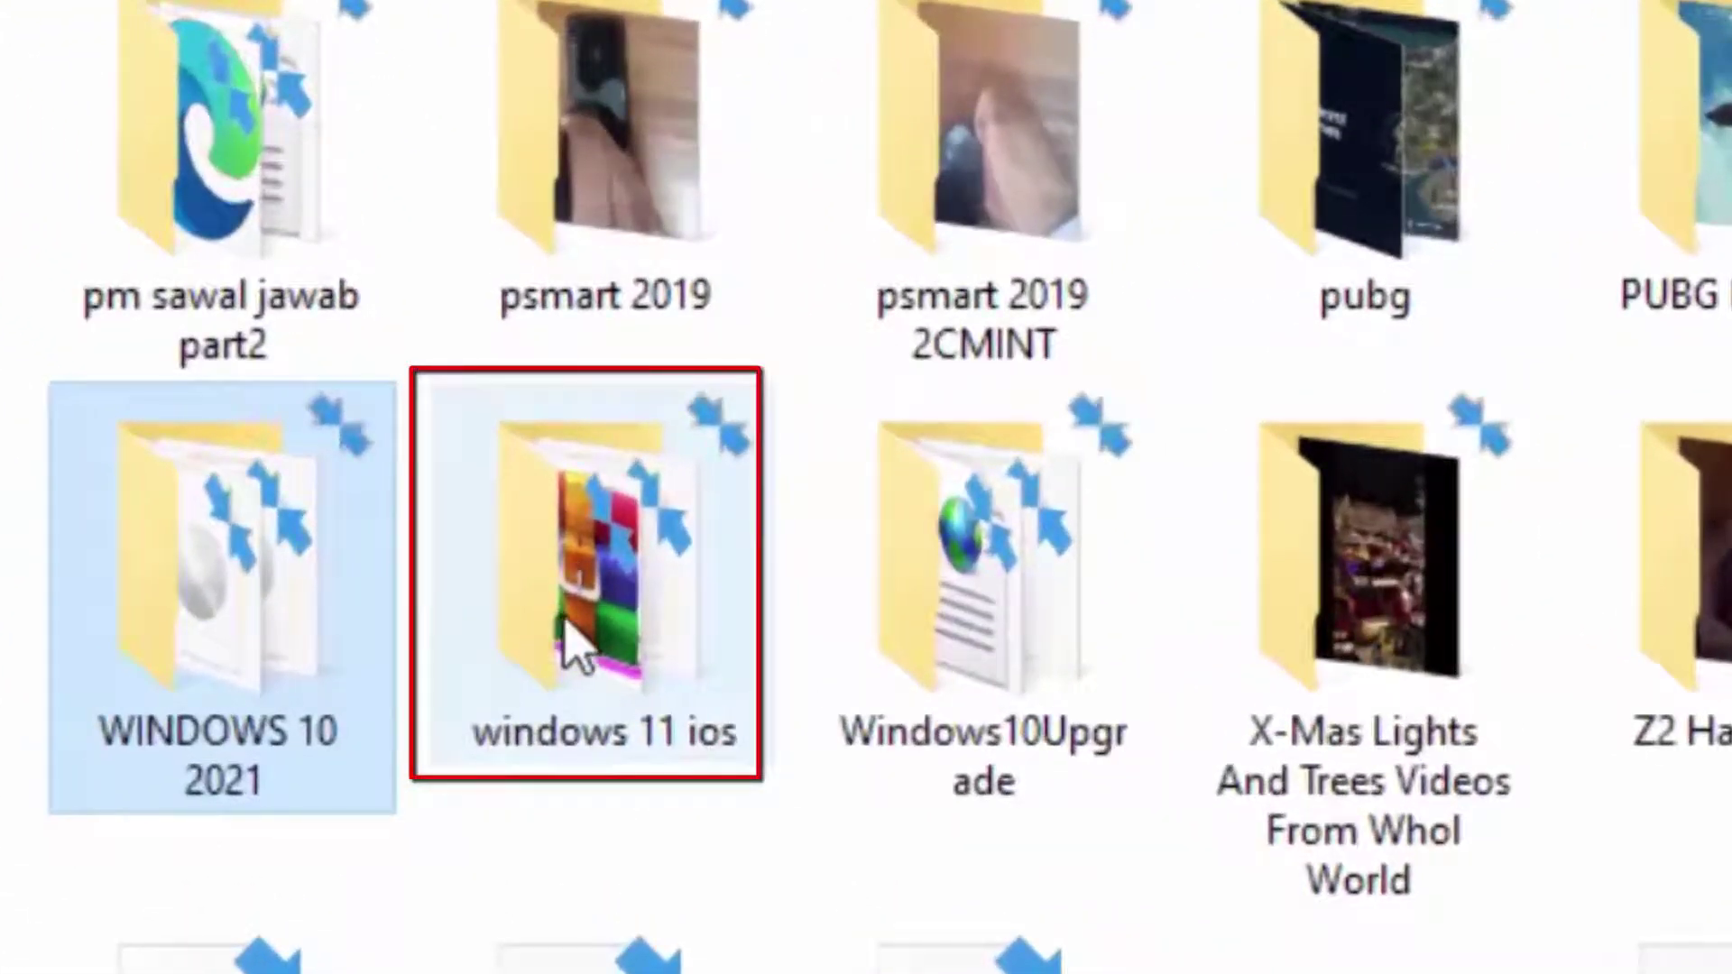
{"action": "double_click", "coordinate": [578, 645]}
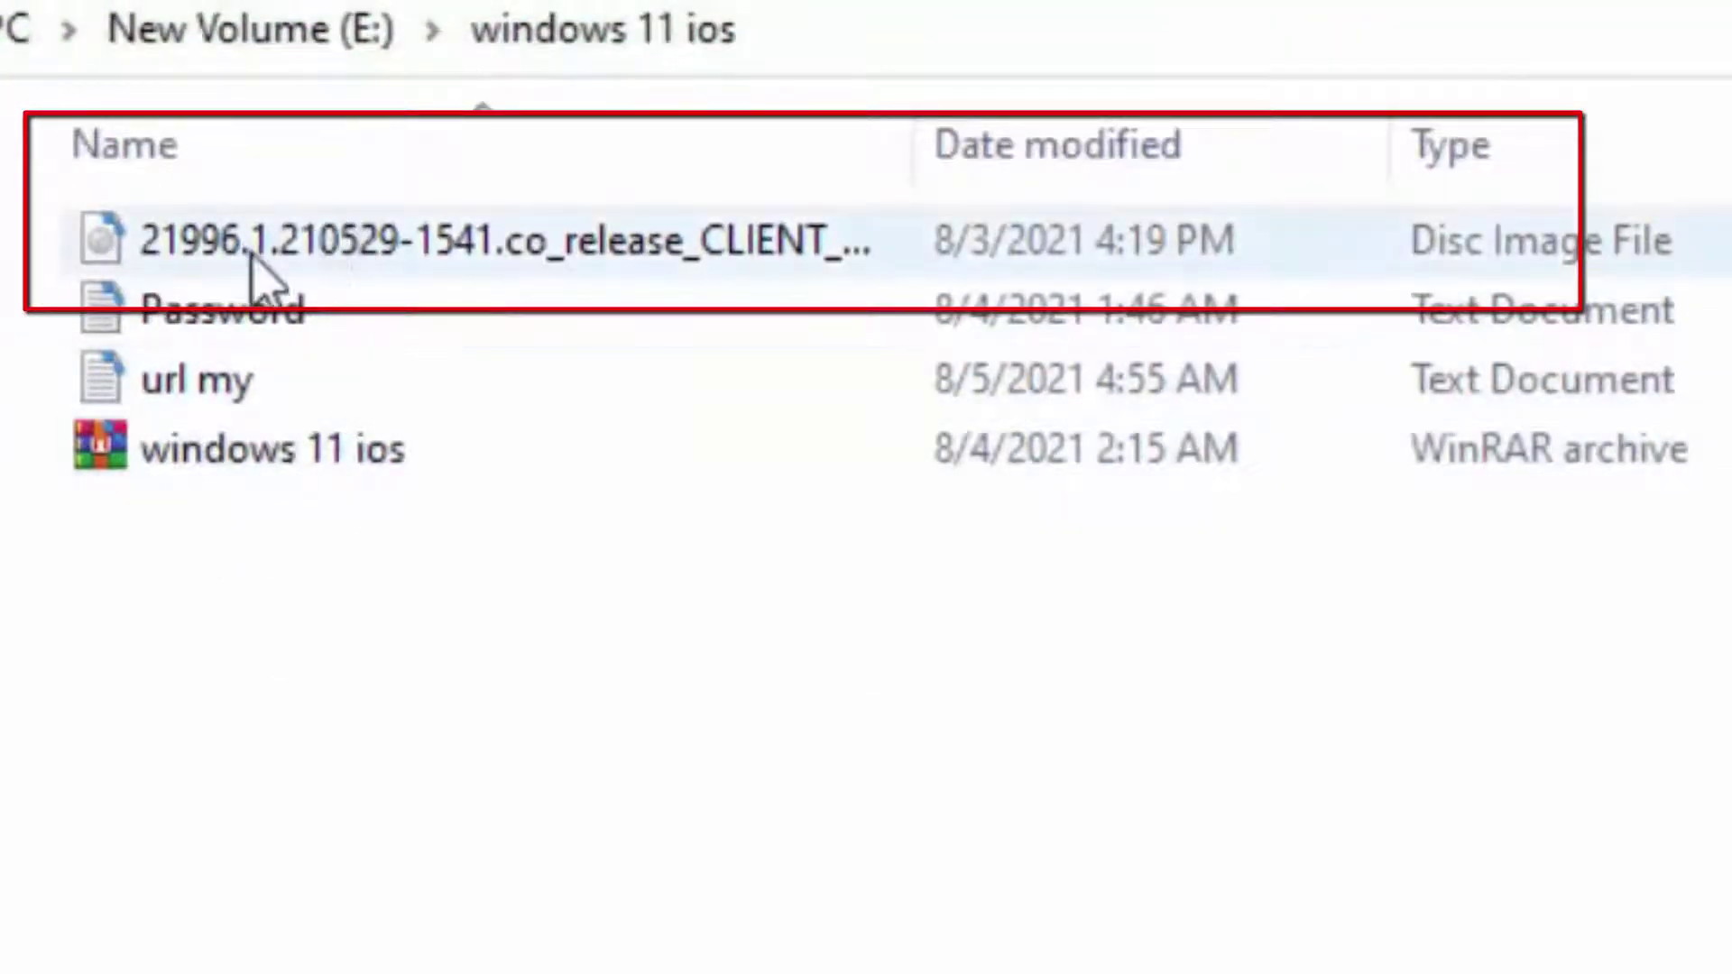
{"action": "double_click", "coordinate": [434, 261]}
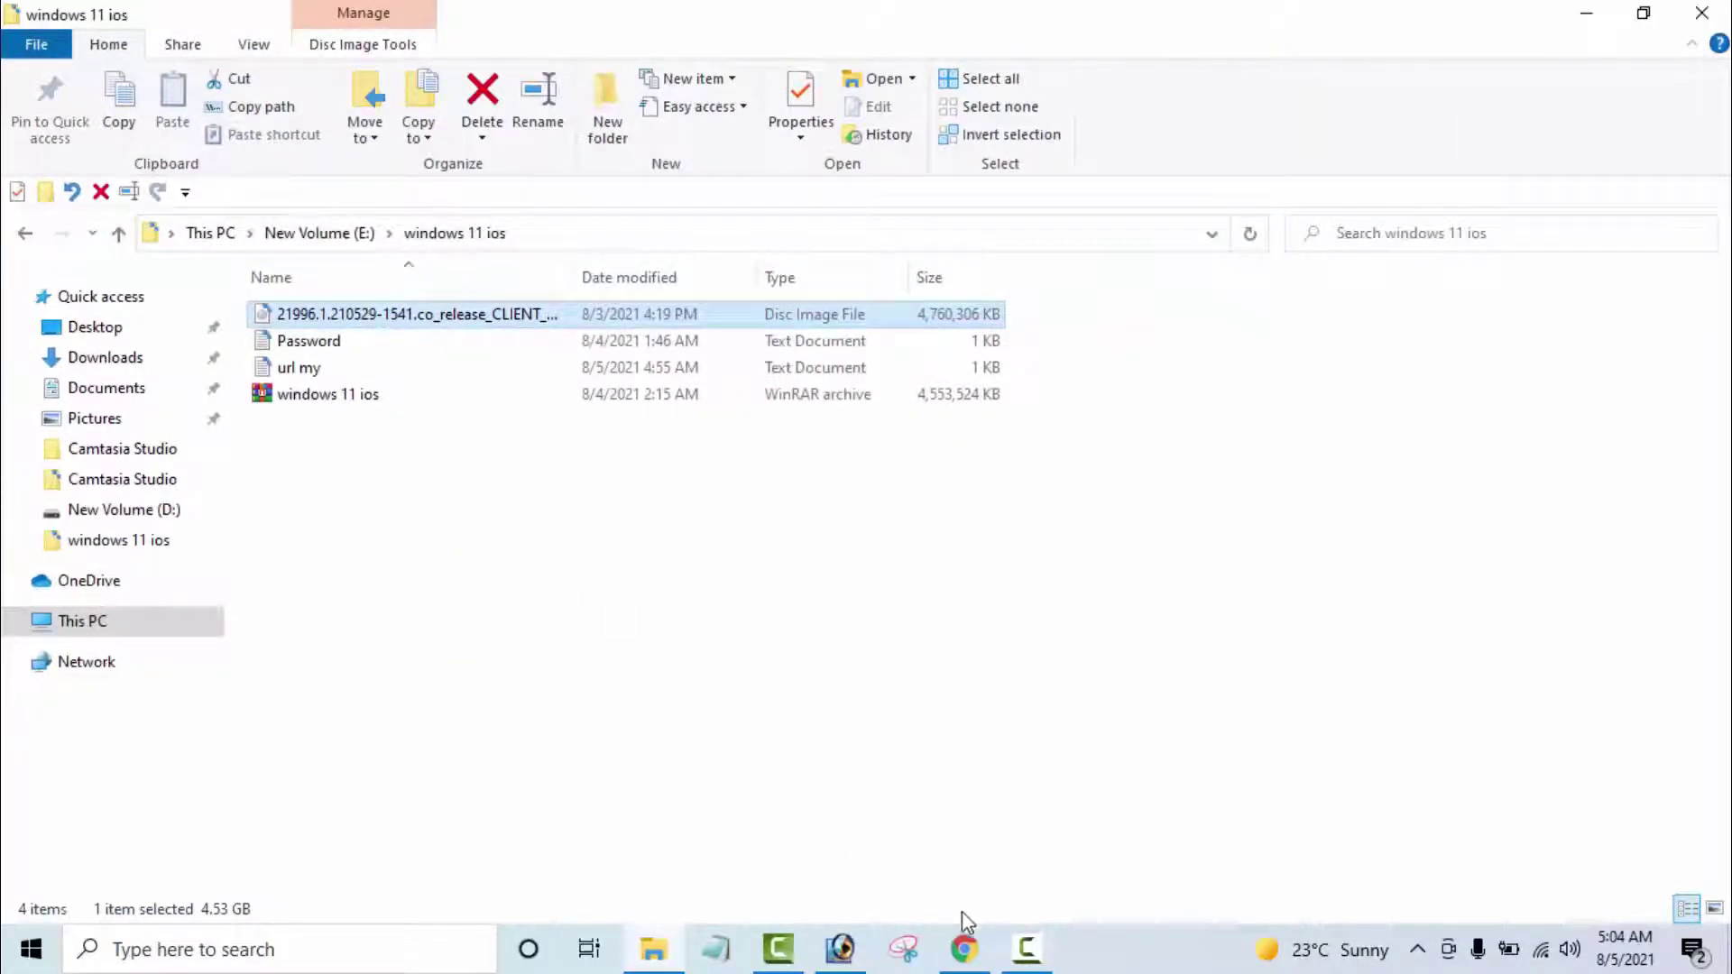
Switch to Chrome and search Google for "windows to hdd"
{"action": "left_click", "coordinate": [964, 949]}
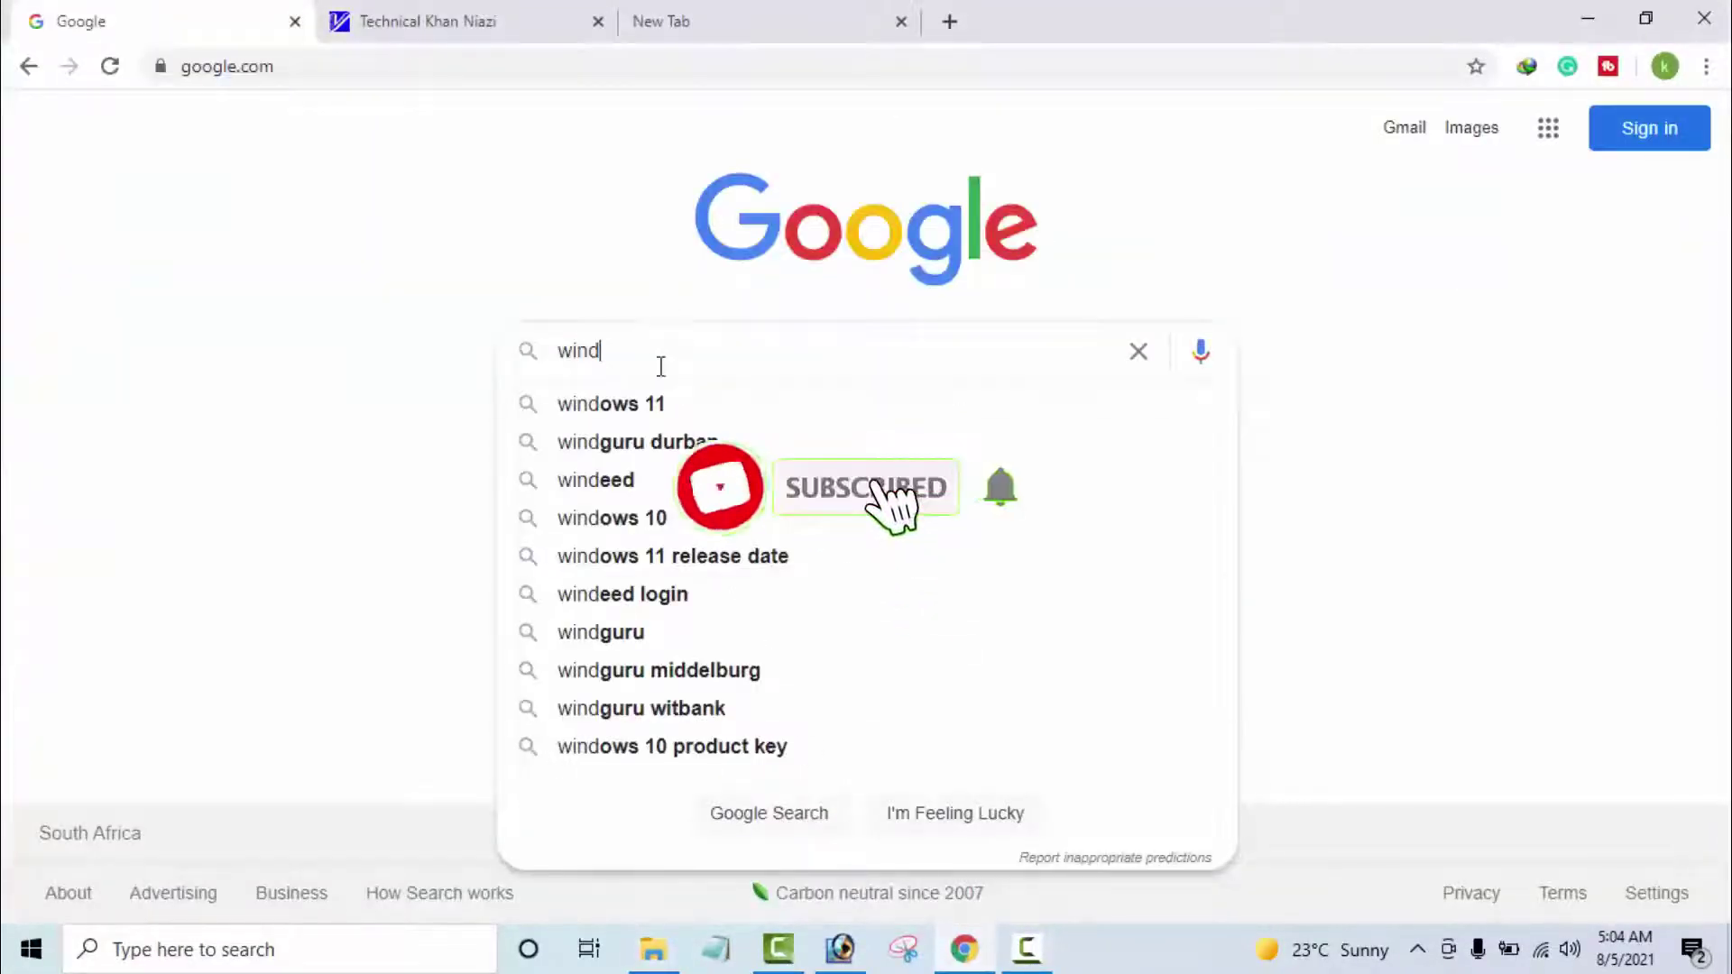
{"action": "type", "text": "ows"}
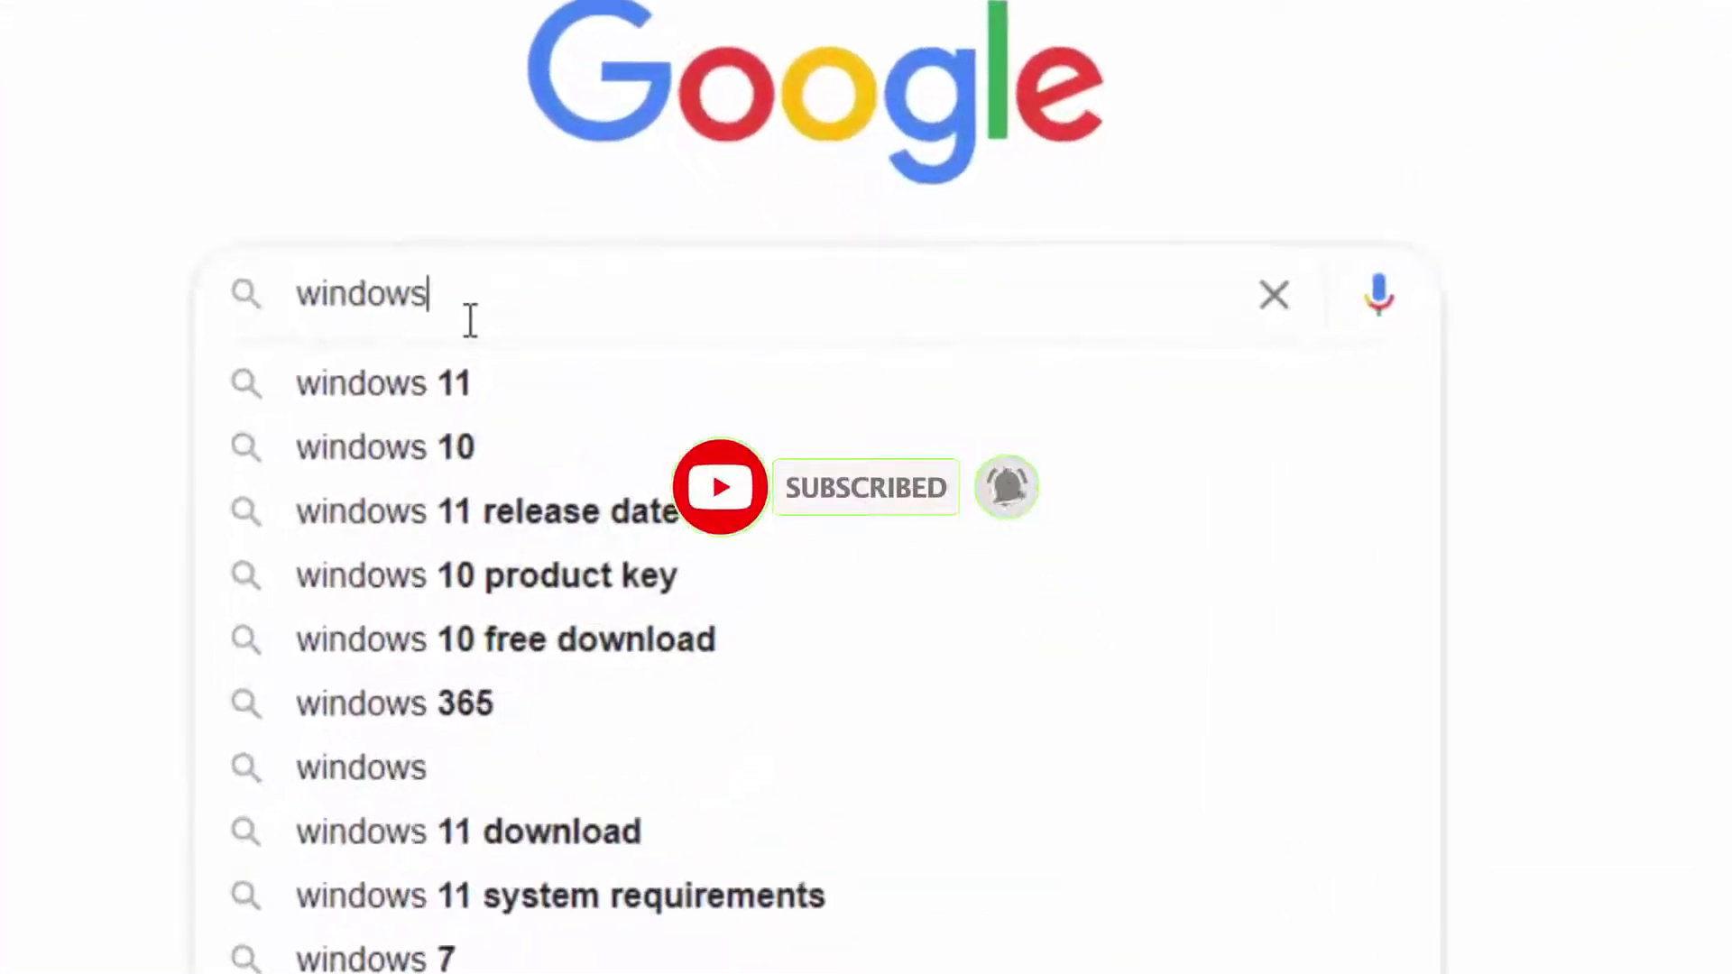
{"action": "type", "text": " to"}
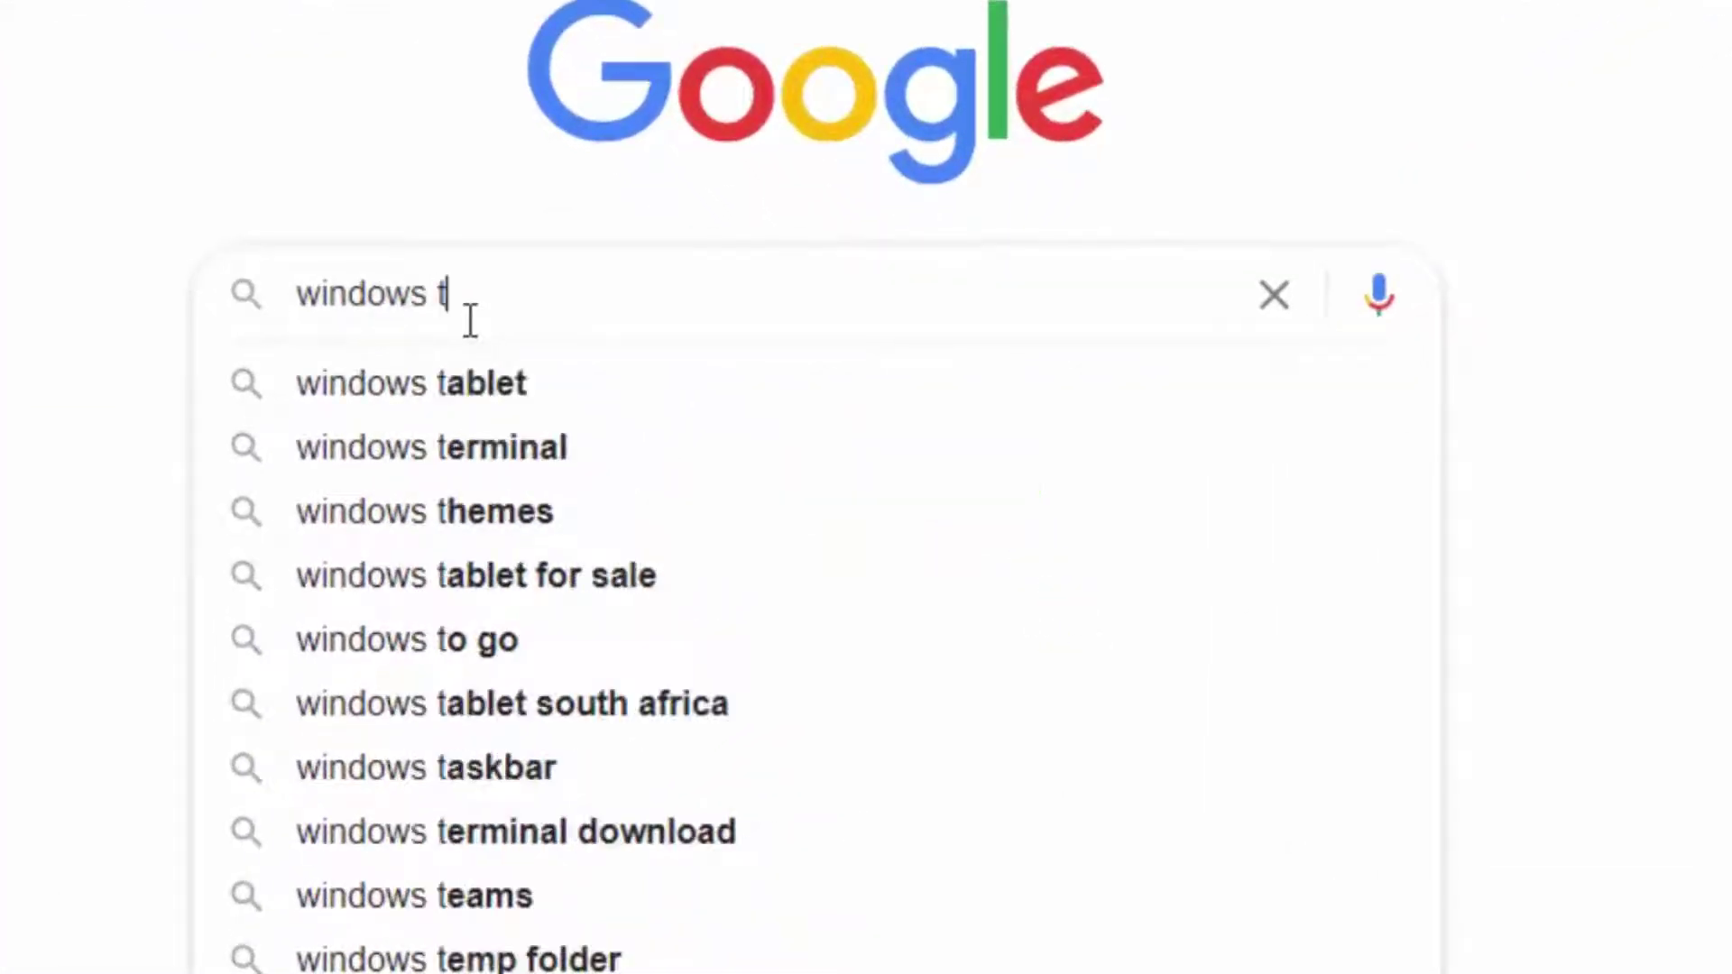
{"action": "type", "text": " h"}
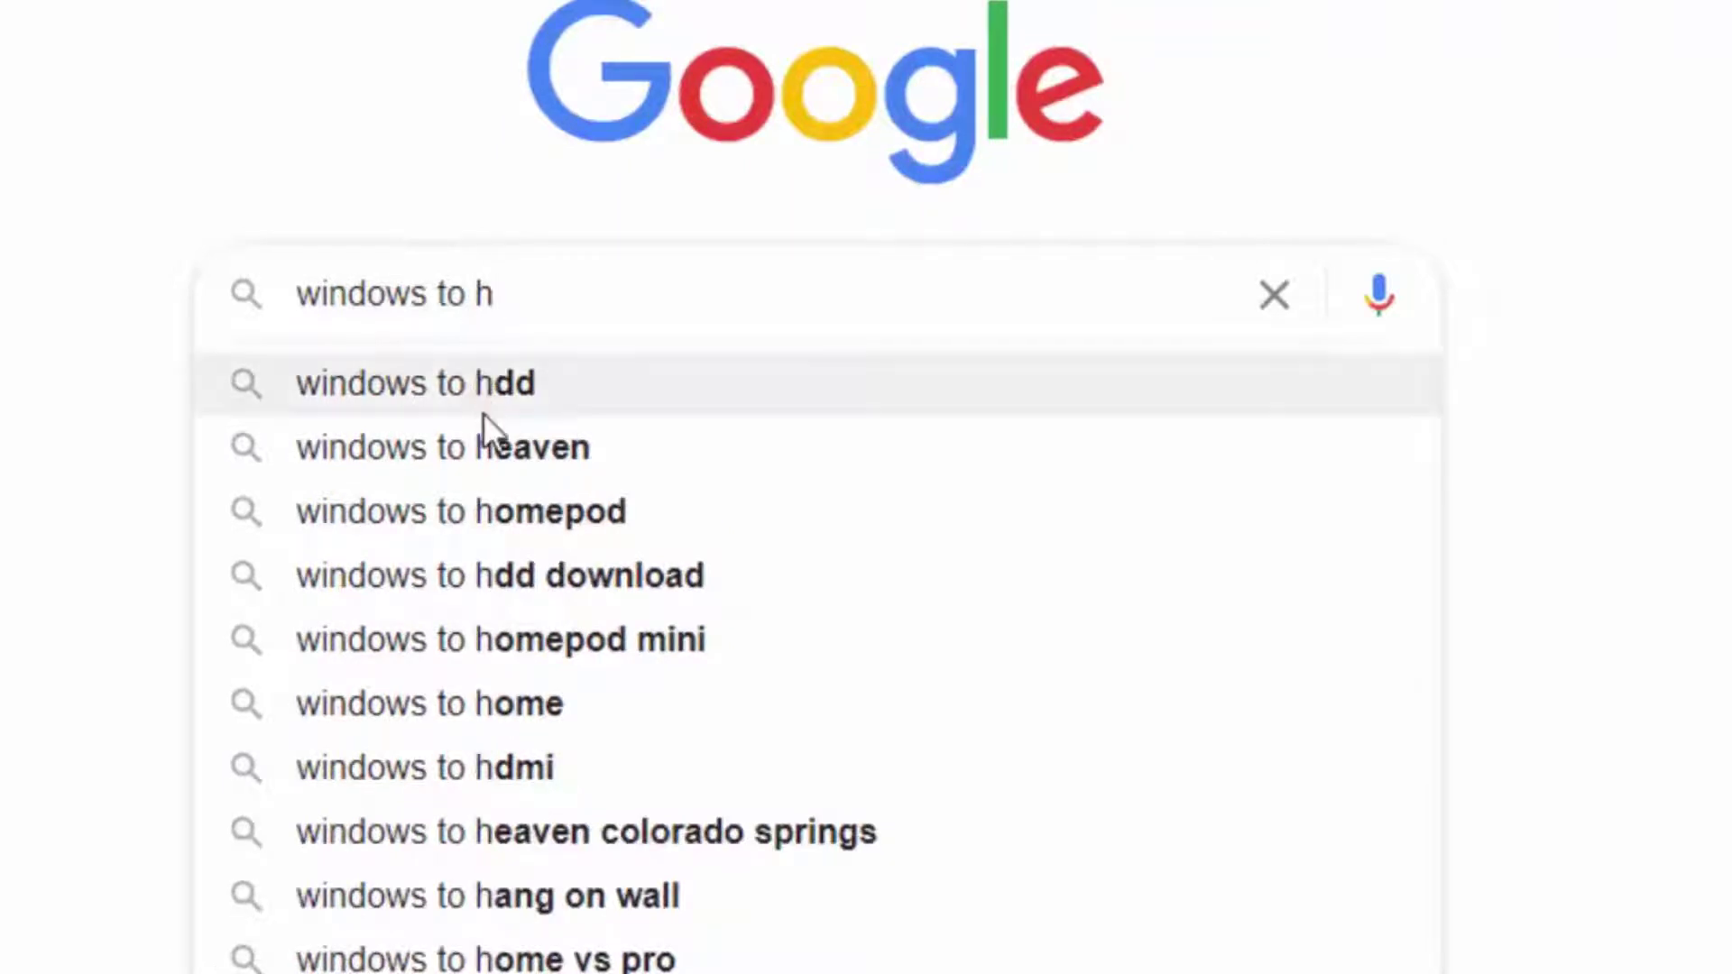
{"action": "left_click", "coordinate": [483, 391]}
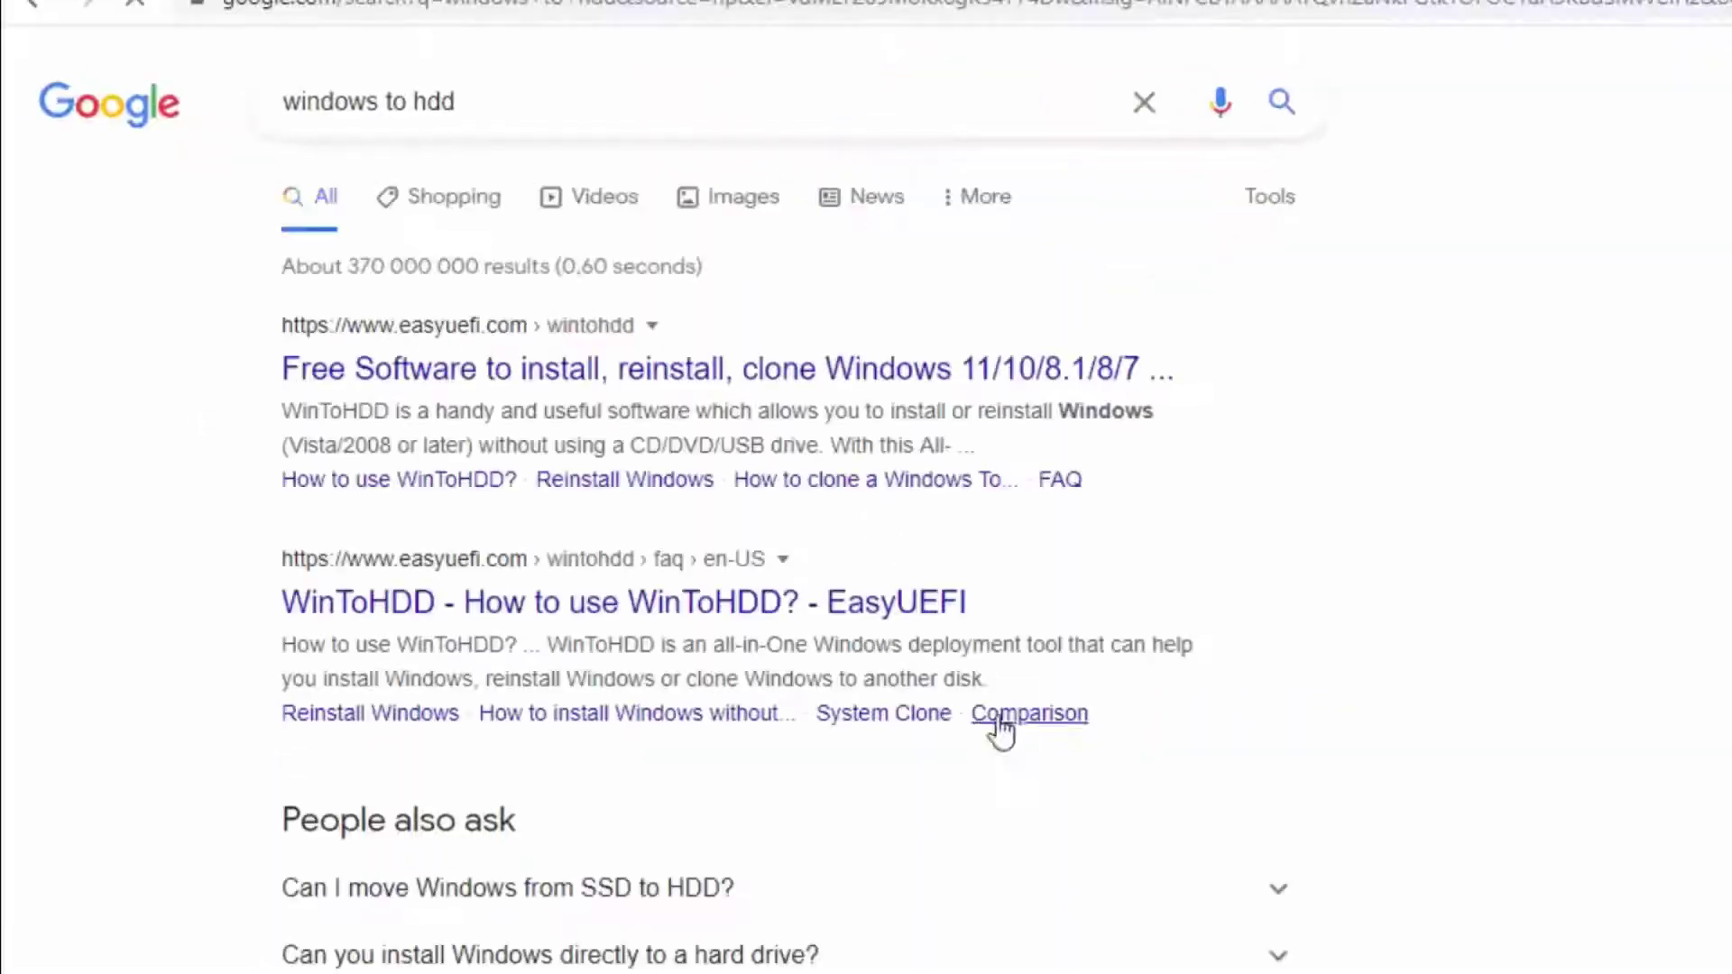
{"action": "key", "text": "F9"}
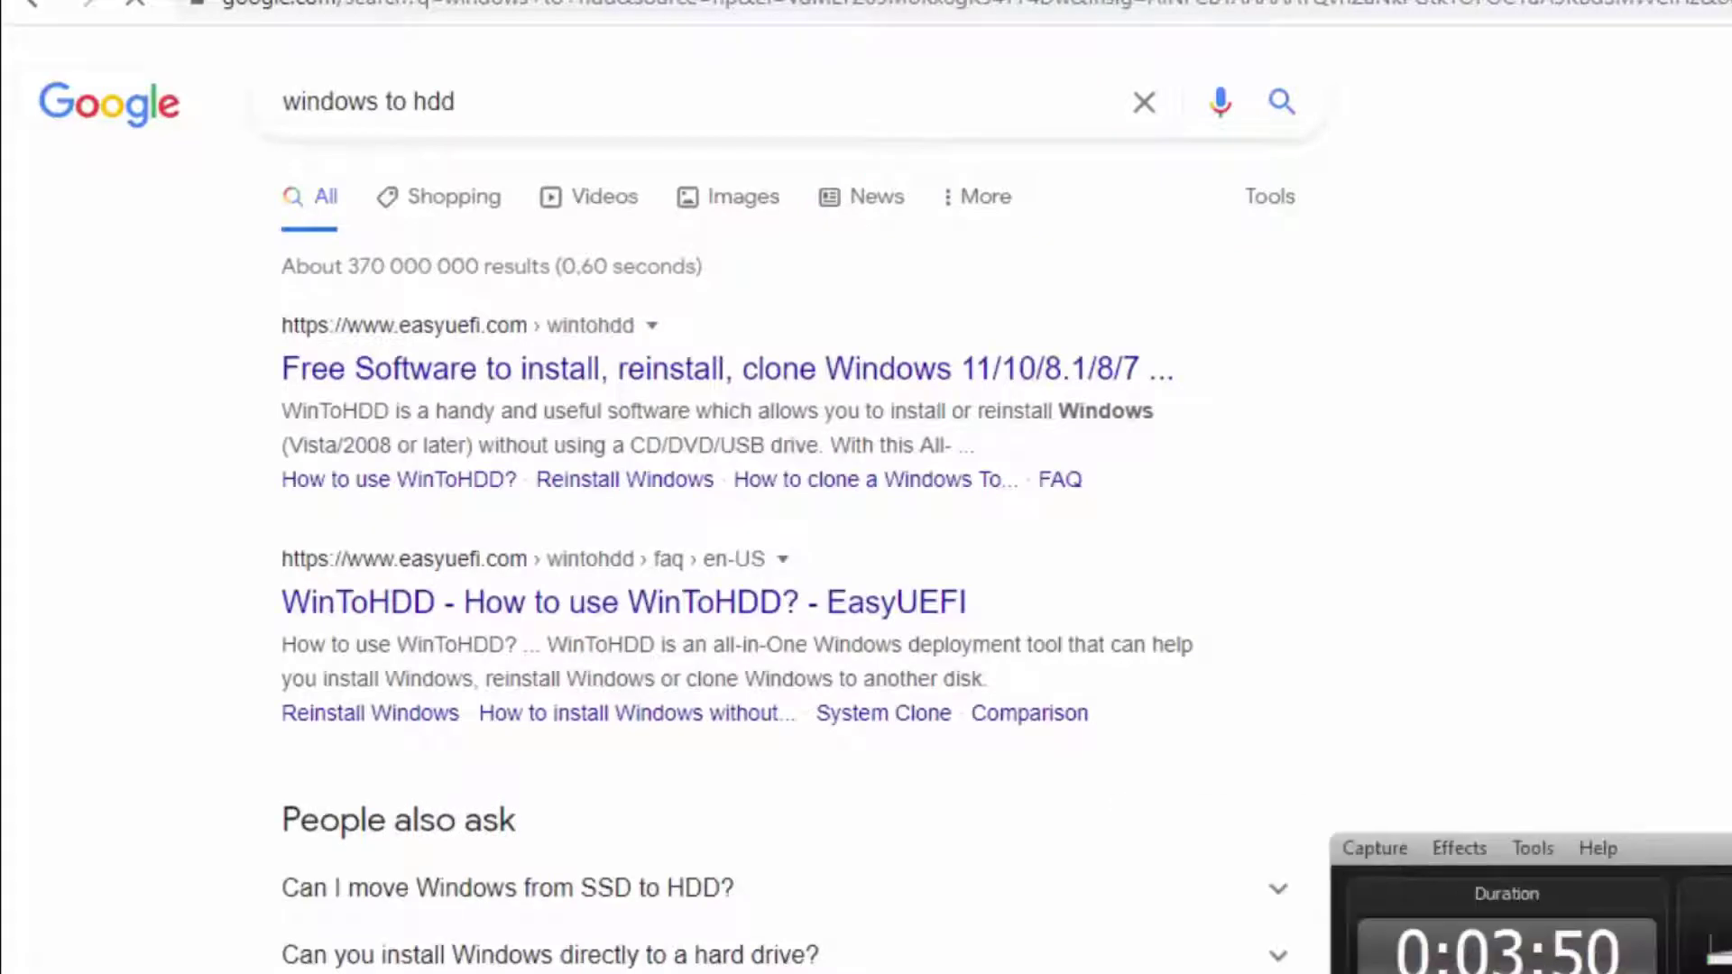
{"action": "key", "text": "F9"}
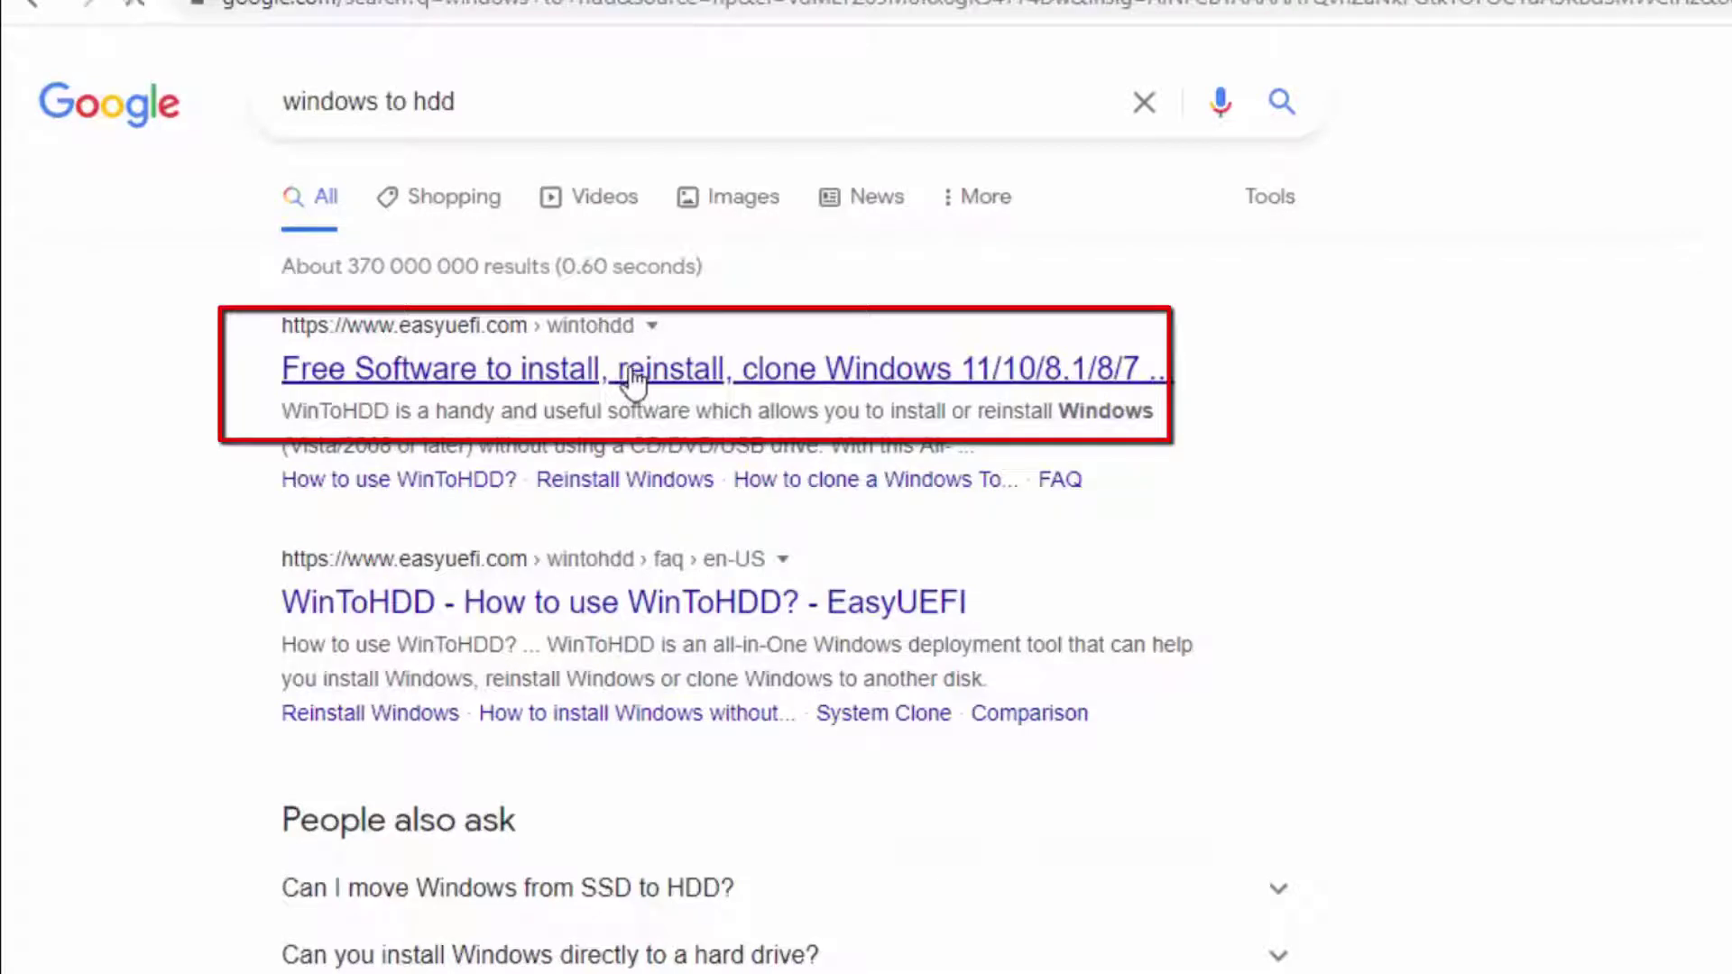
Open the EasyUEFI WinToHDD page from the results and download WinToHDD_Free.exe version 5.2 to Downloads\Programs
{"action": "left_click", "coordinate": [632, 378]}
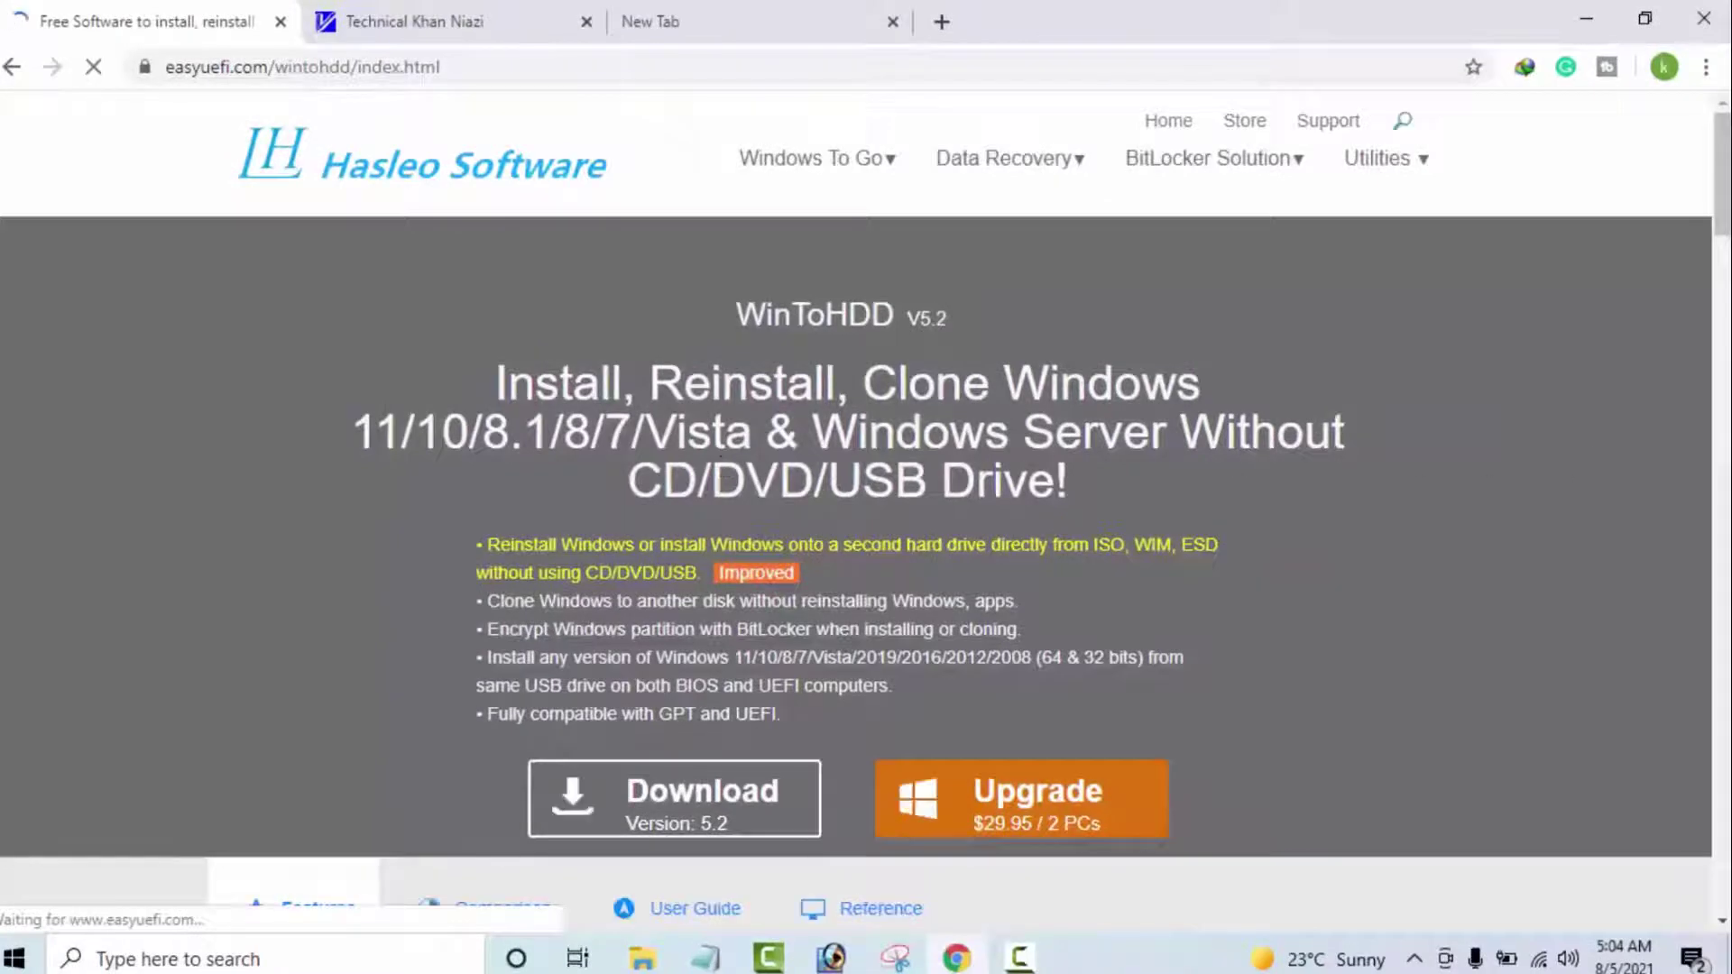
{"action": "scroll", "coordinate": [682, 485], "scroll_direction": "down", "scroll_amount": 4}
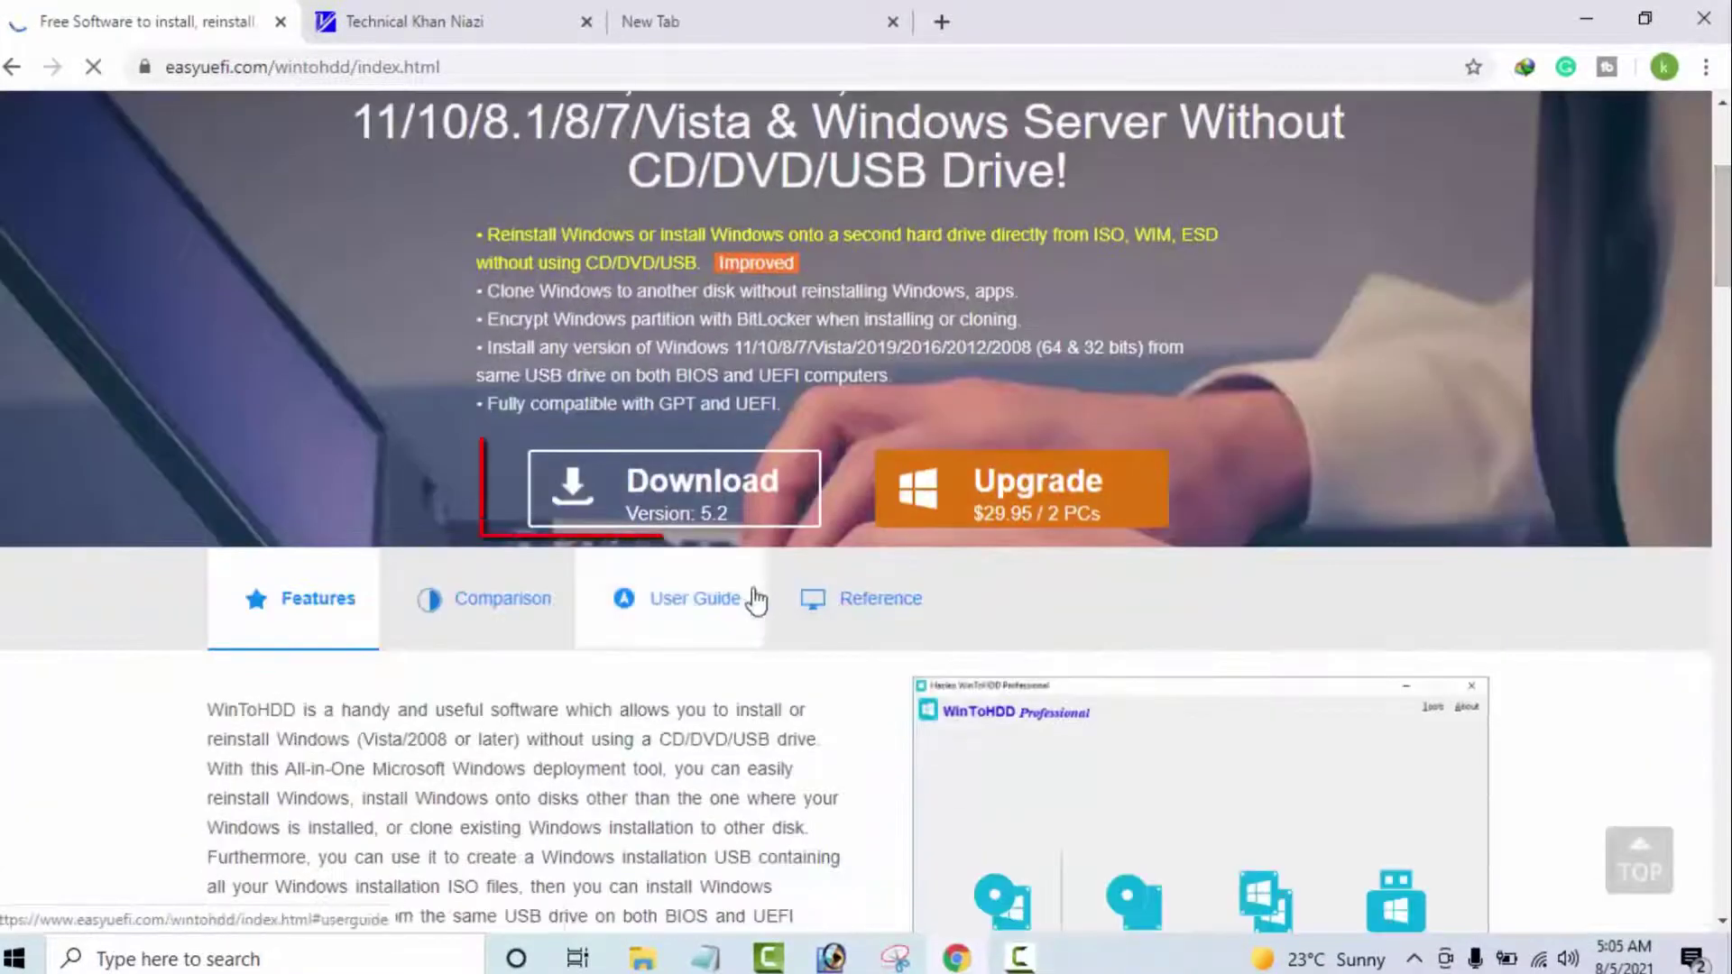
{"action": "left_click", "coordinate": [681, 485]}
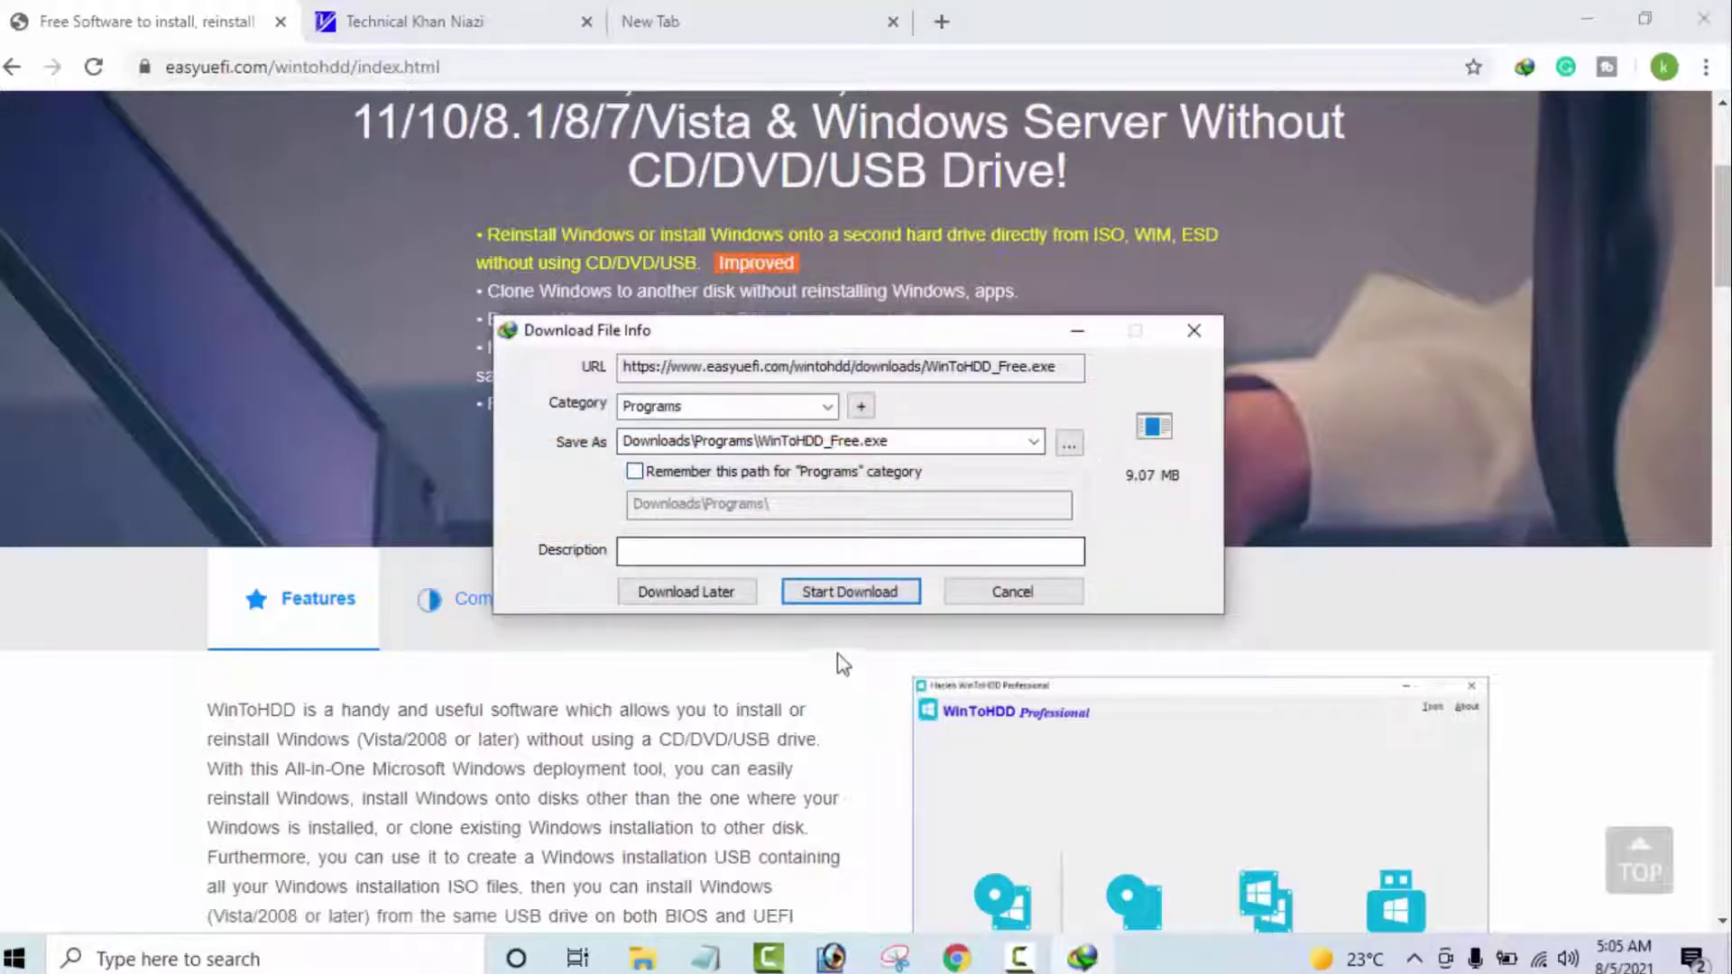
{"action": "left_click", "coordinate": [839, 596]}
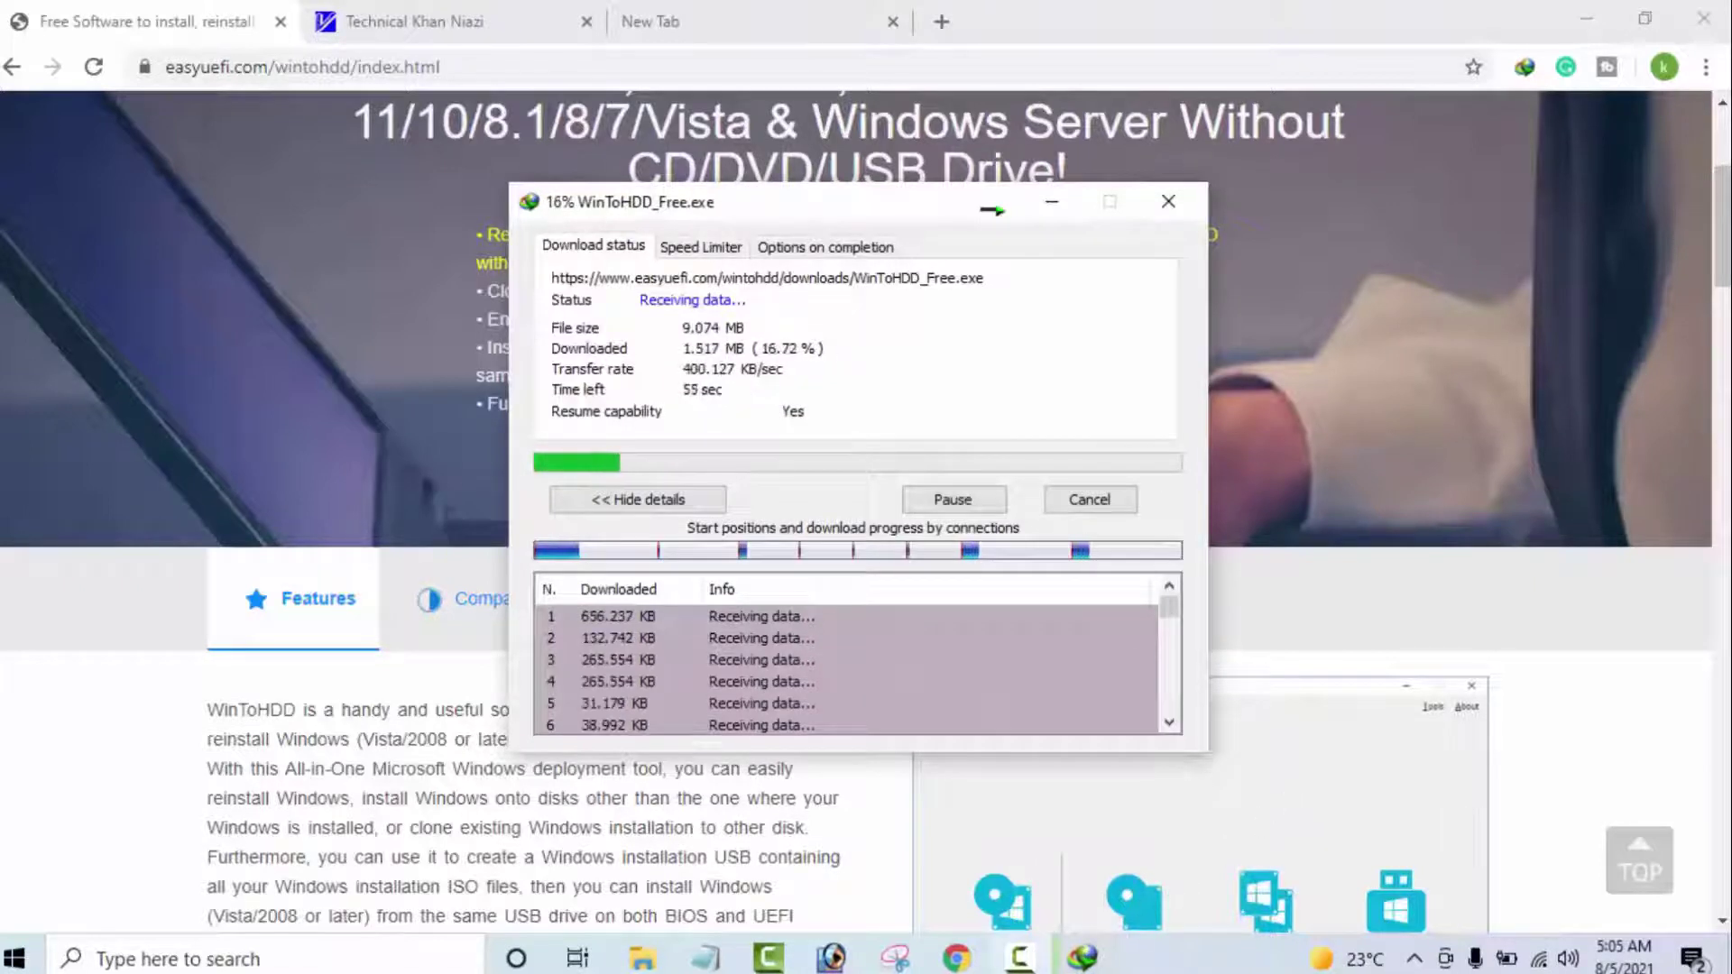
{"action": "left_click", "coordinate": [1019, 959]}
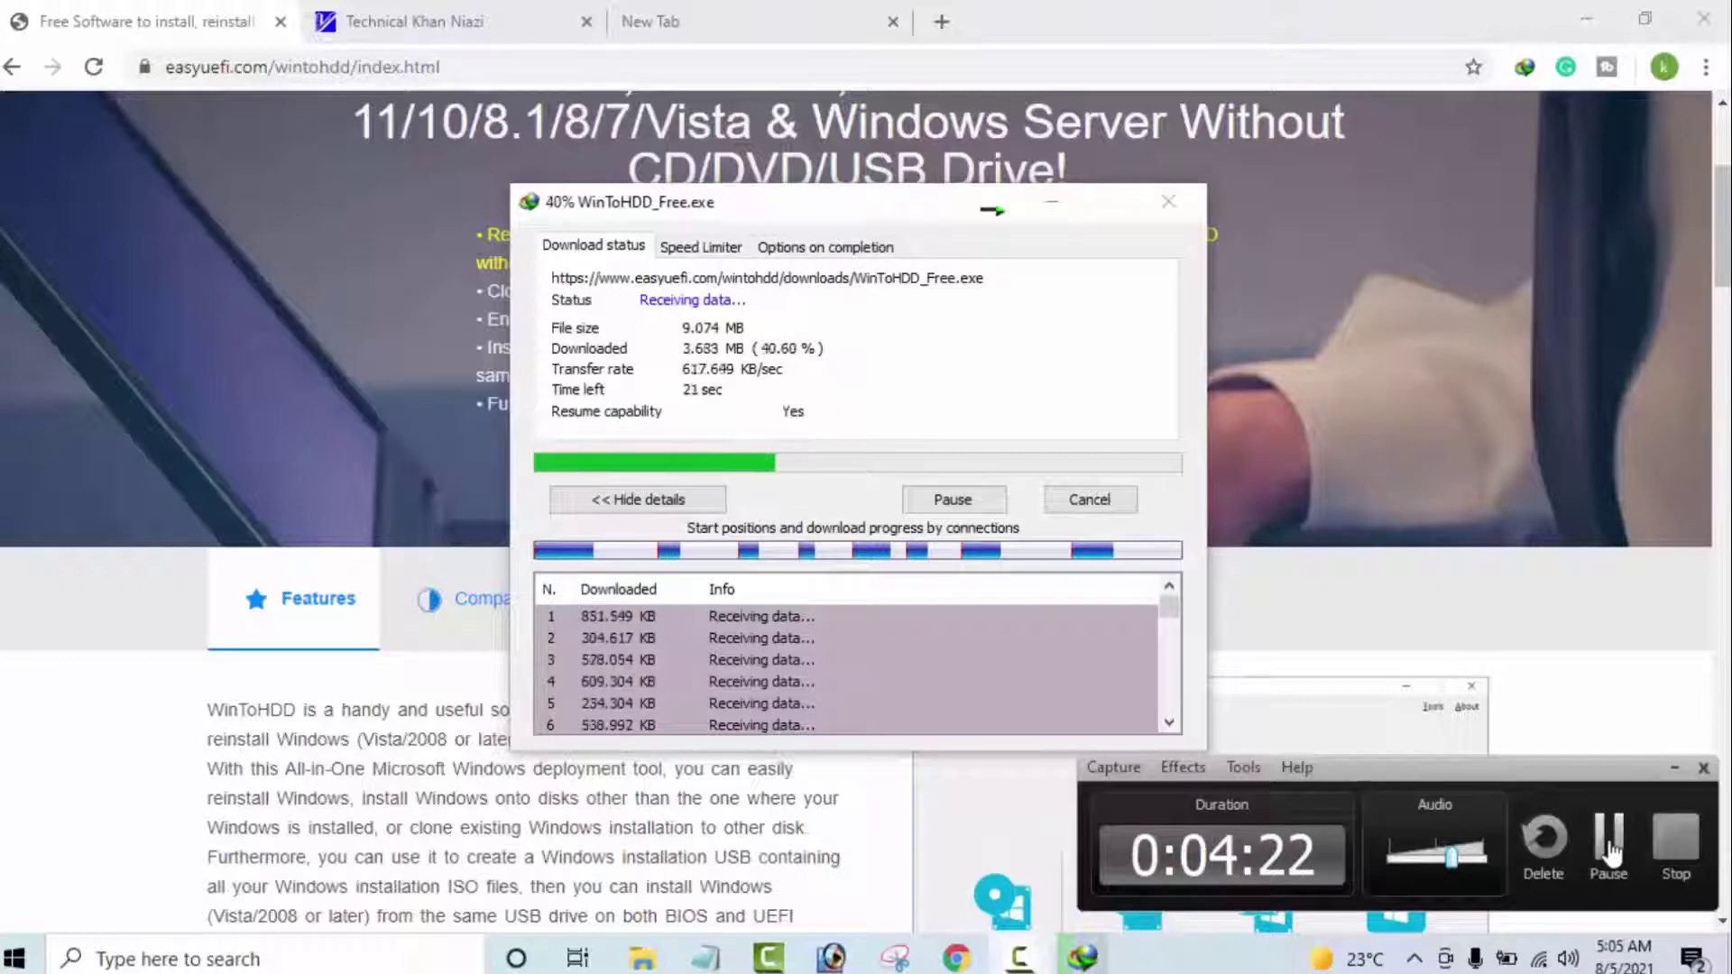
{"action": "left_click", "coordinate": [1610, 848]}
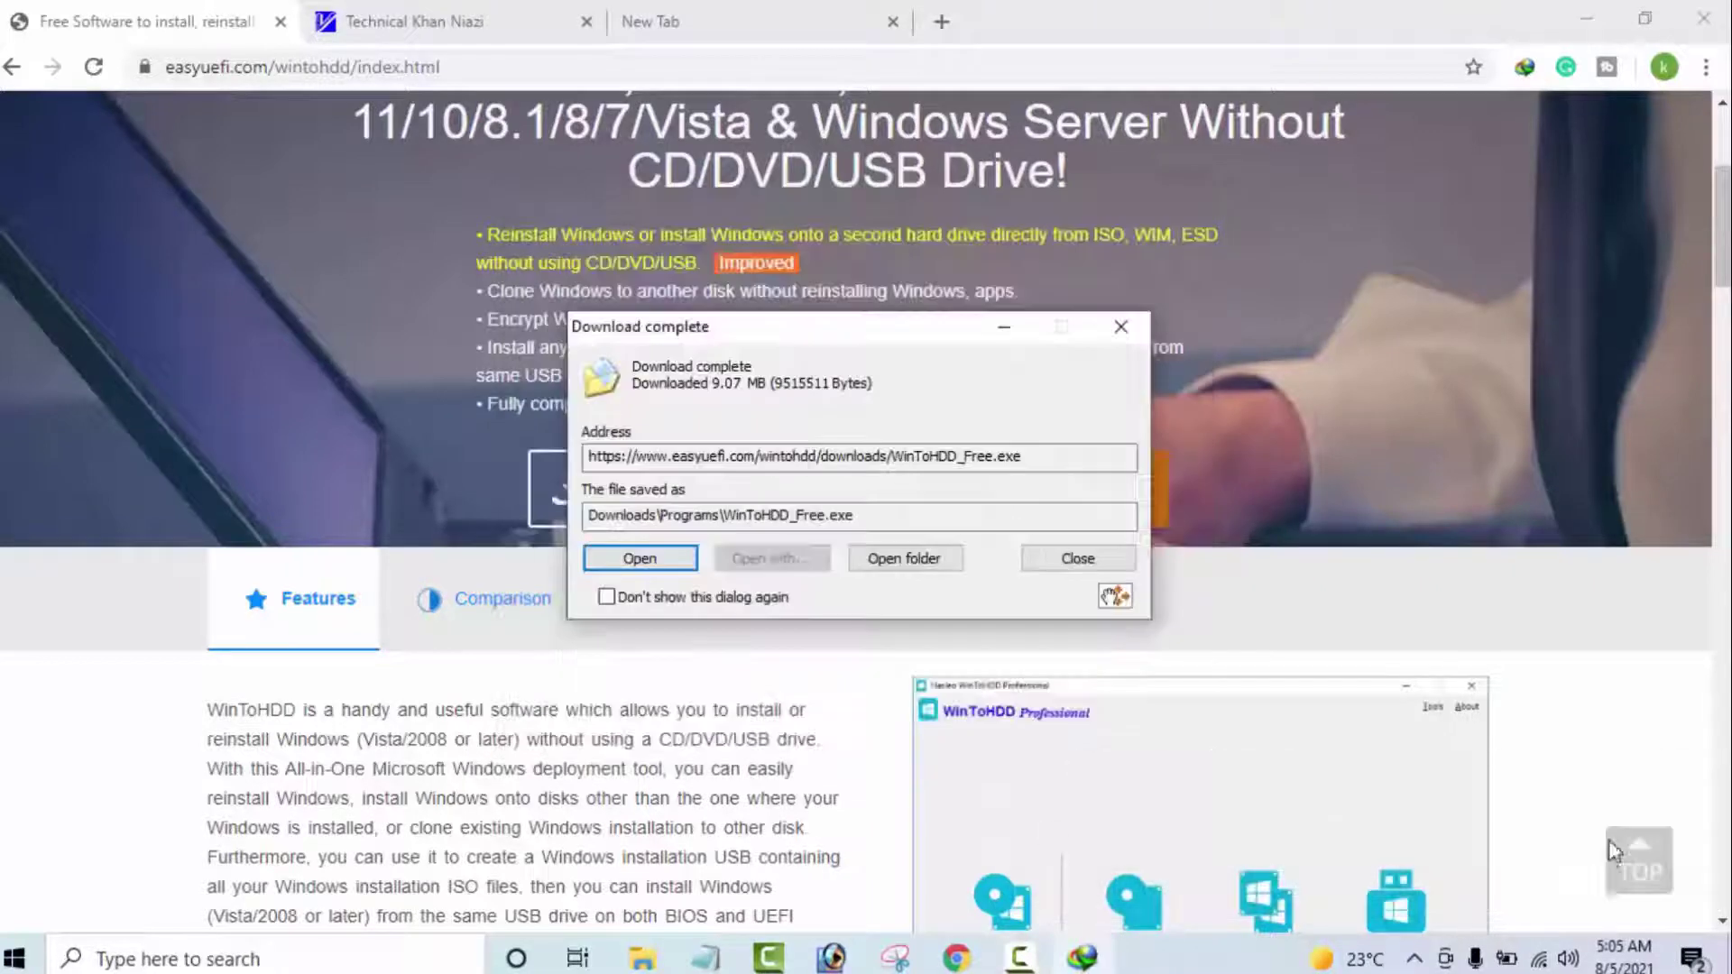
Show the downloaded WinToHDD_Free file in its Programs folder and launch the installer
{"action": "left_click", "coordinate": [905, 561]}
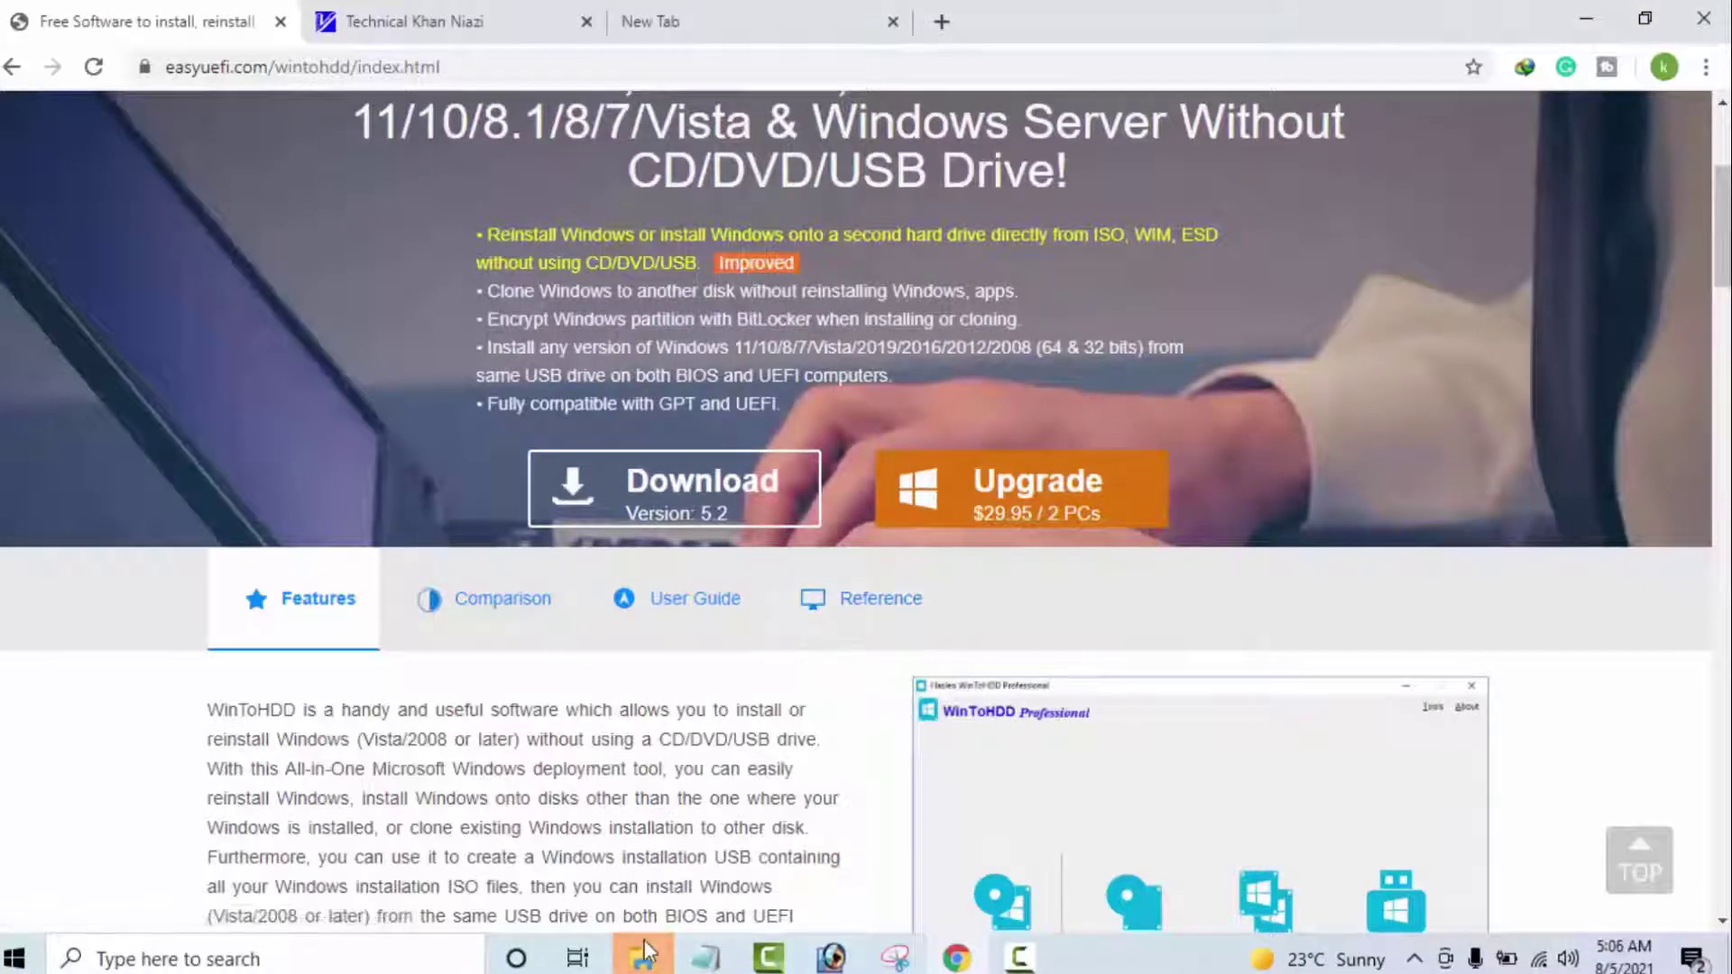
{"action": "mouse_move", "coordinate": [646, 952]}
{"action": "left_click", "coordinate": [713, 840]}
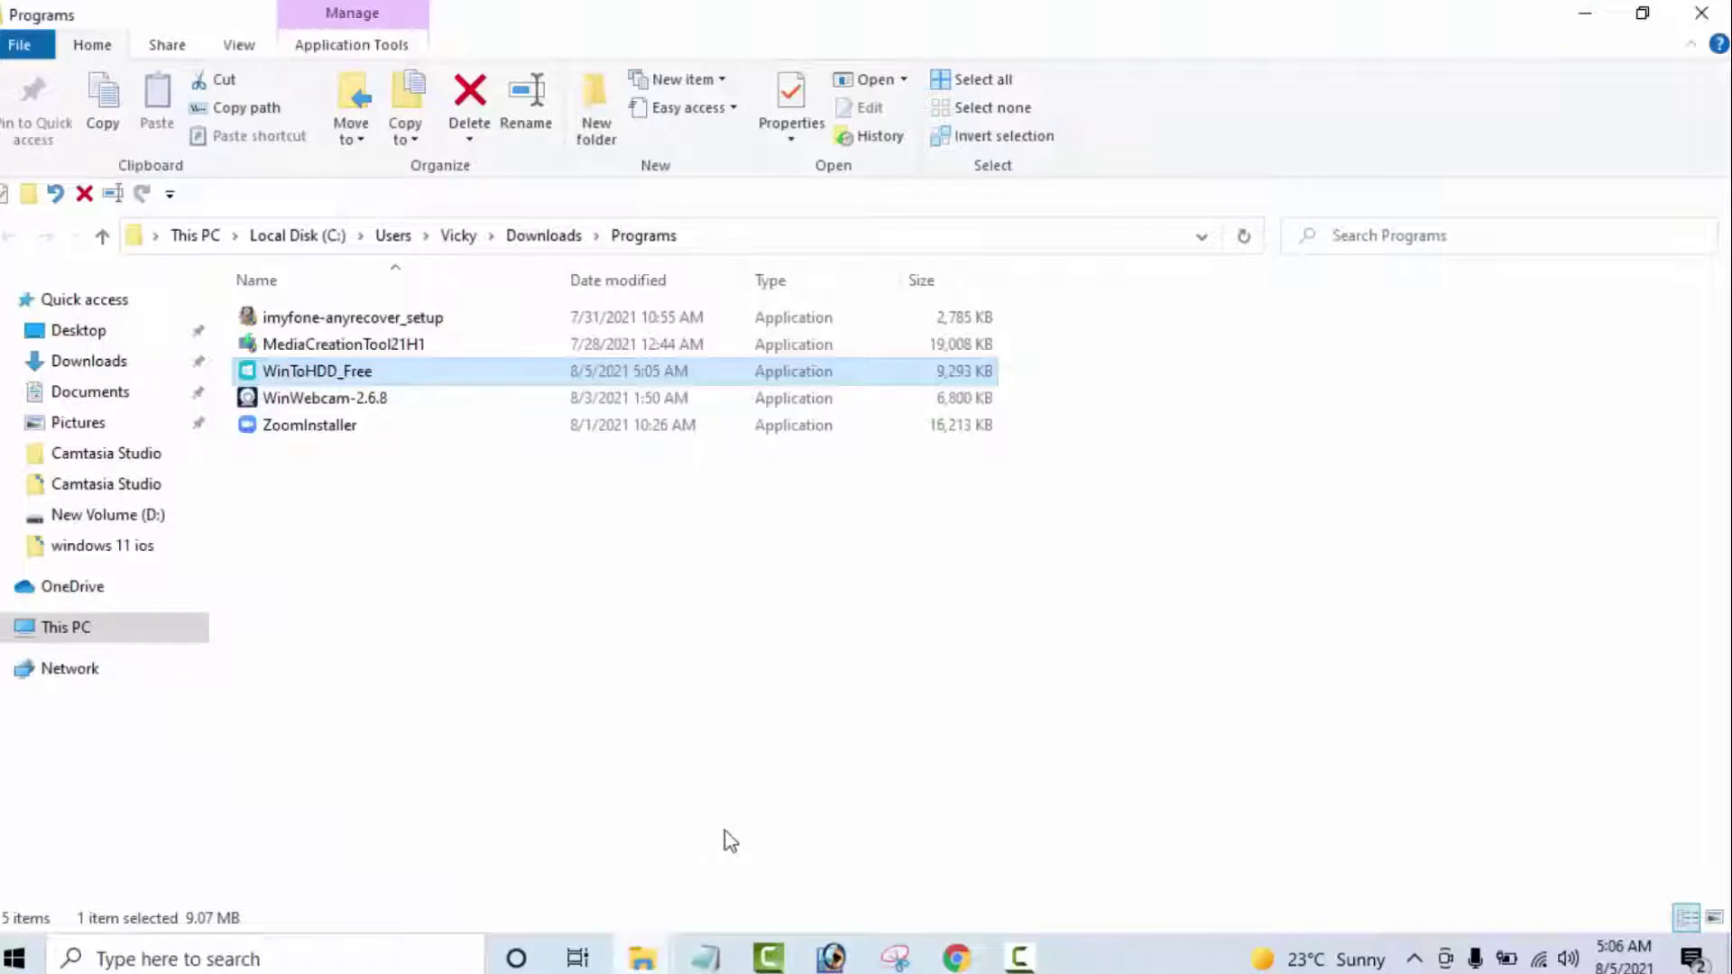
{"action": "left_click", "coordinate": [1020, 958]}
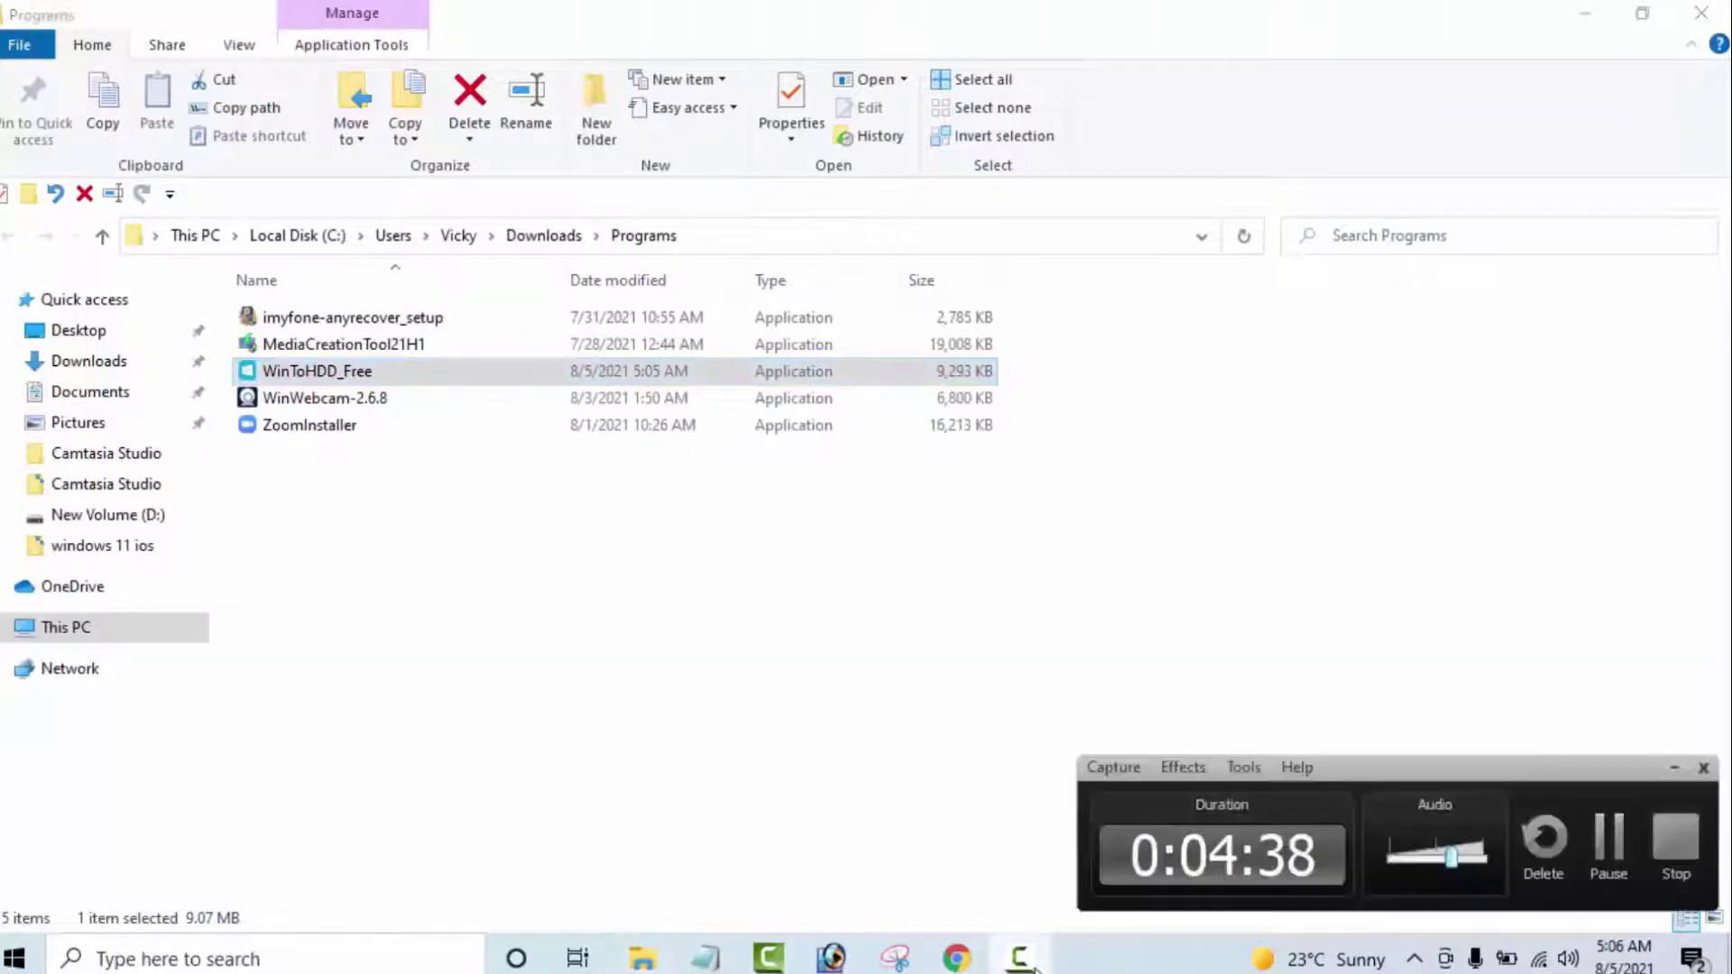
{"action": "left_click", "coordinate": [1620, 831]}
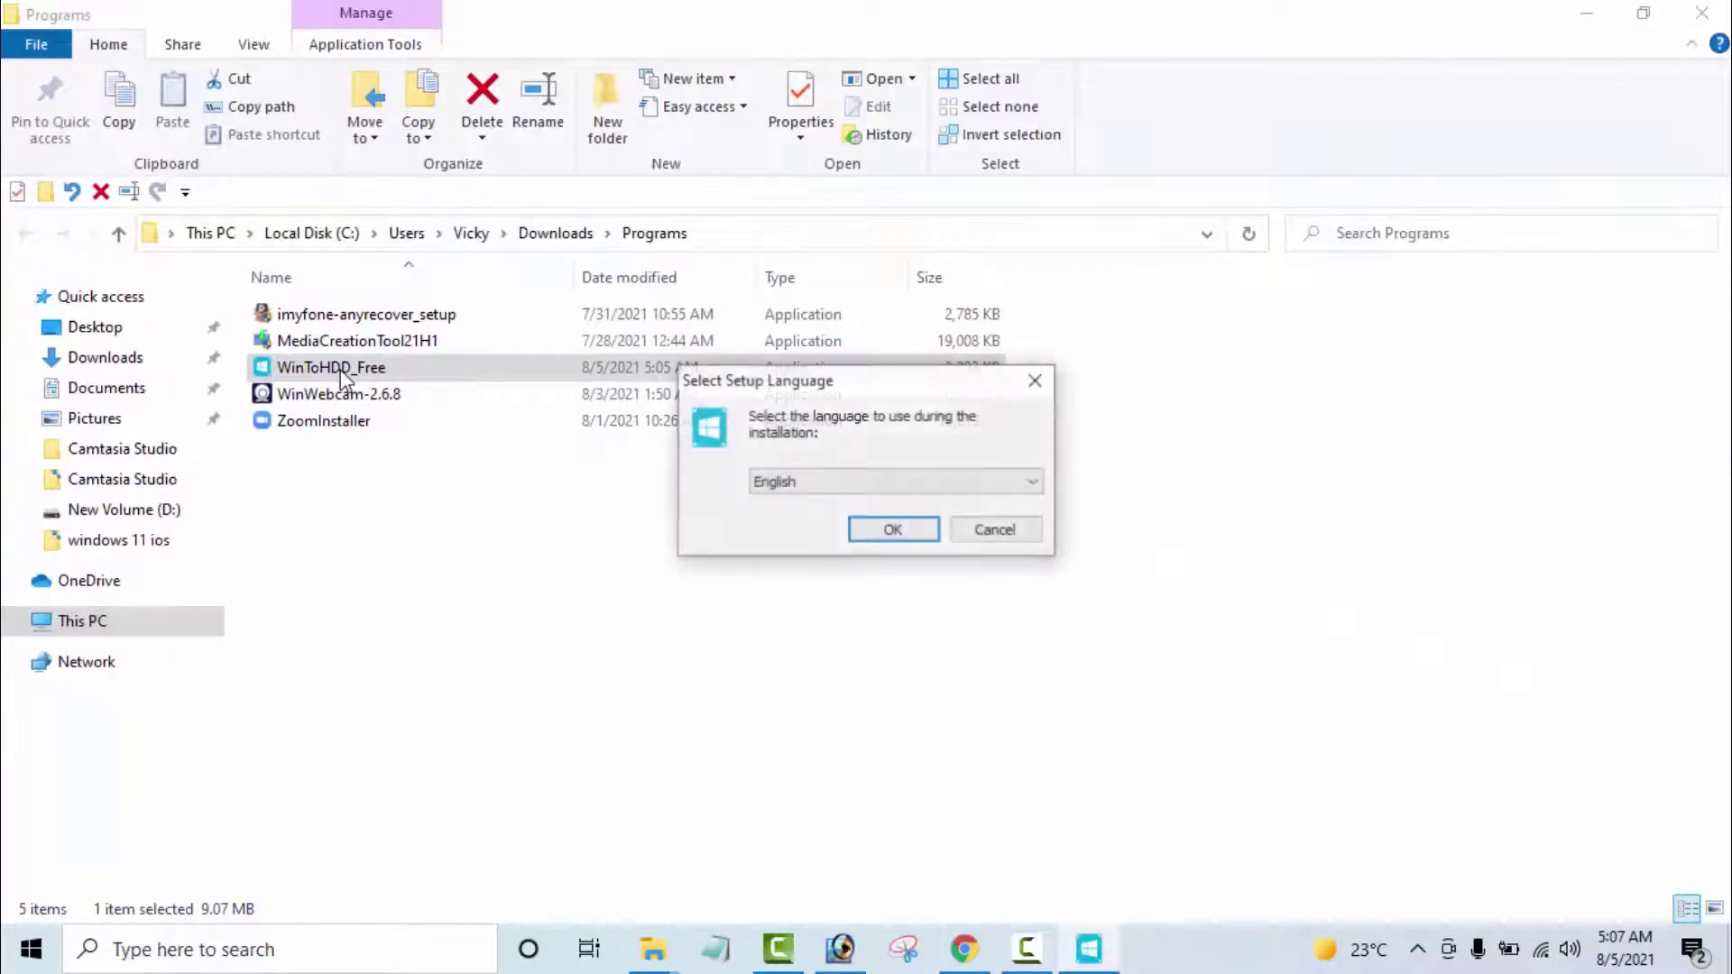
Choose English as the setup language and accept the WinToHDD license agreement
{"action": "left_click", "coordinate": [906, 539]}
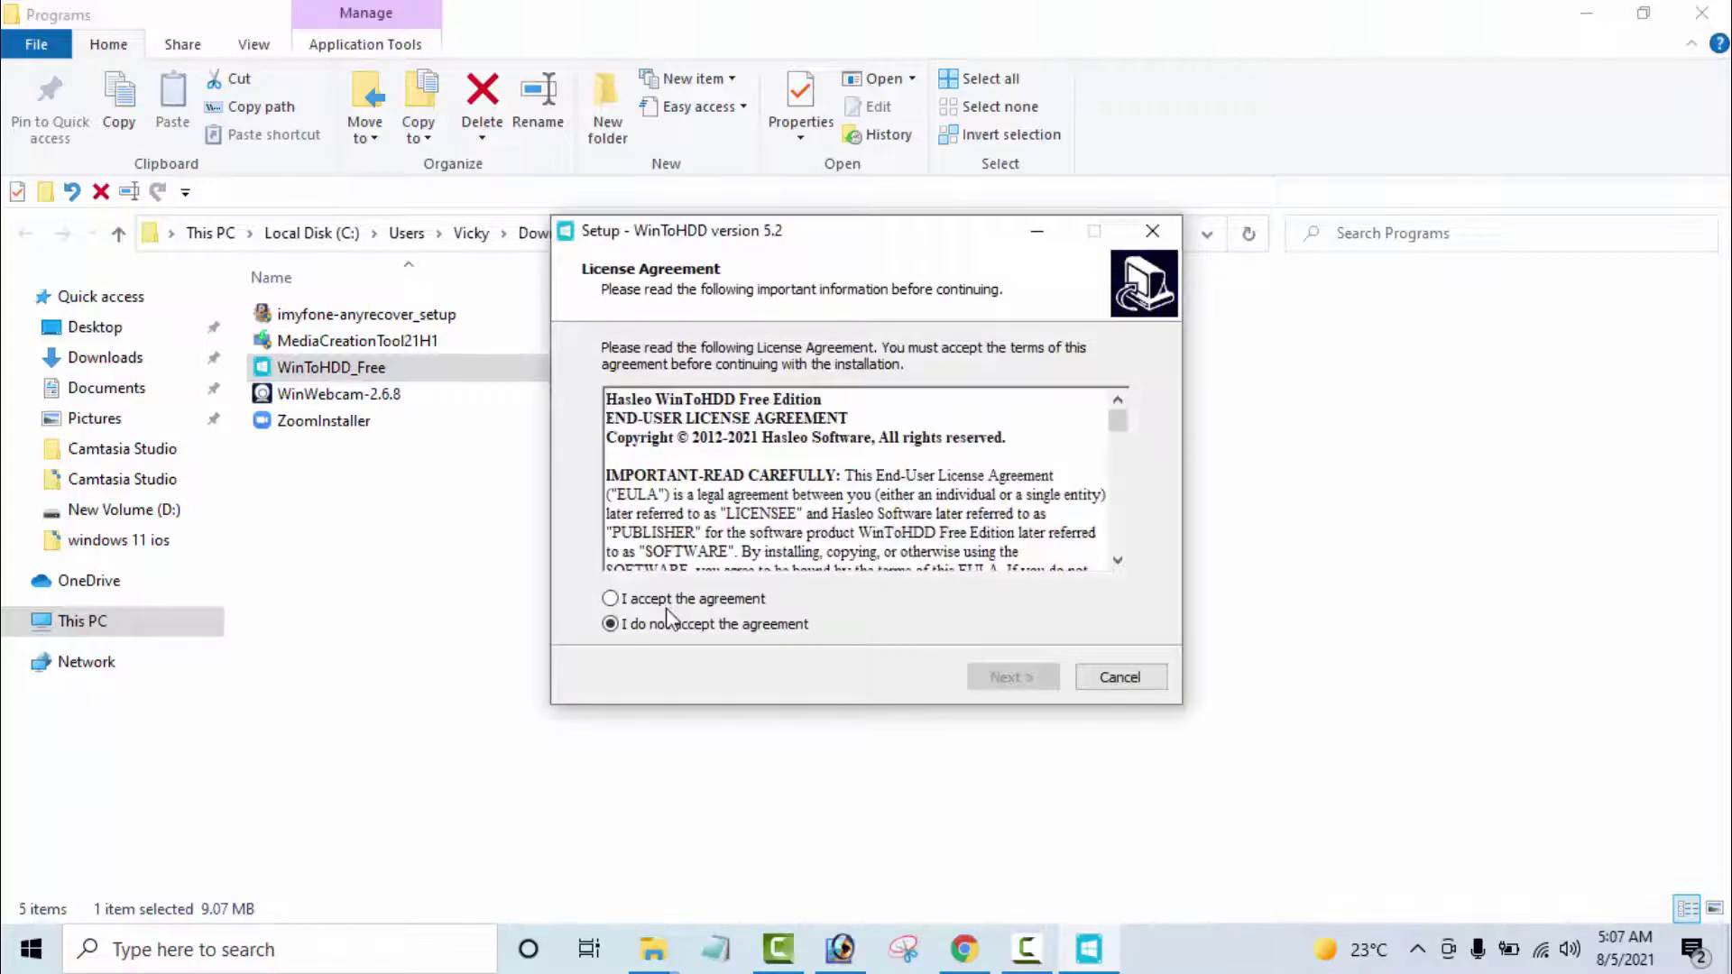
{"action": "left_click", "coordinate": [667, 610]}
{"action": "left_click", "coordinate": [1013, 676]}
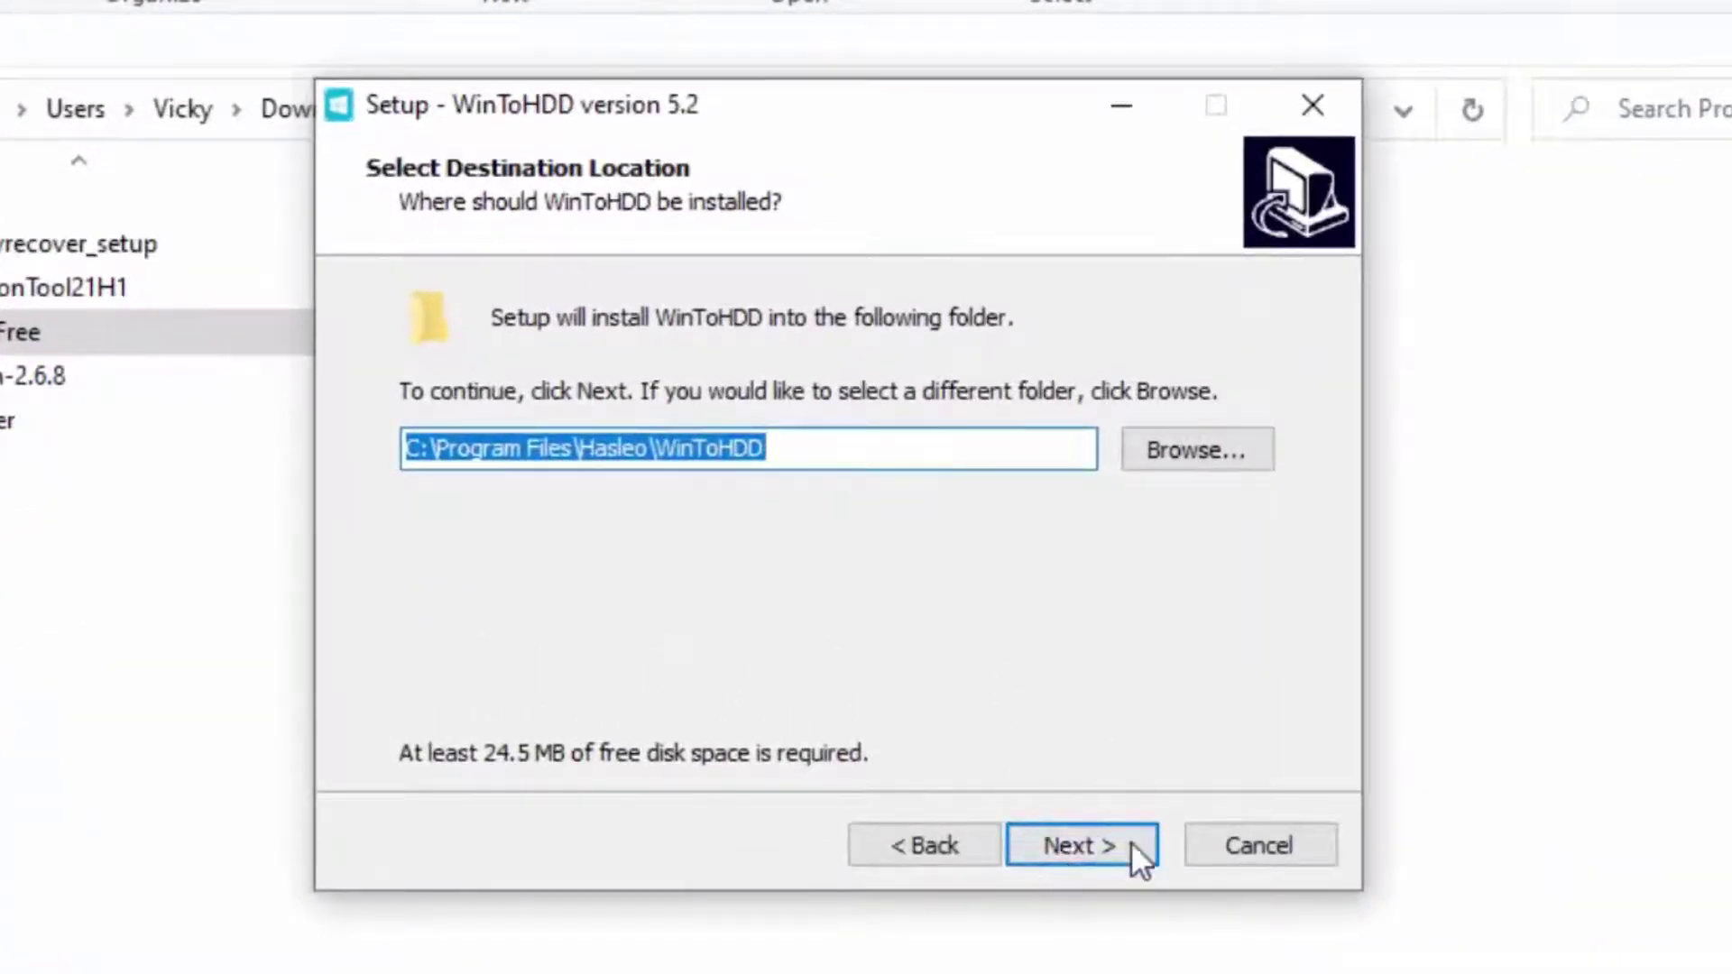
Install WinToHDD in C:\Program Files\Hasleo\WinToHDD with the Hasleo WinToHDD Start menu folder and a desktop shortcut, and exit the setup wizard
{"action": "left_click", "coordinate": [1090, 844]}
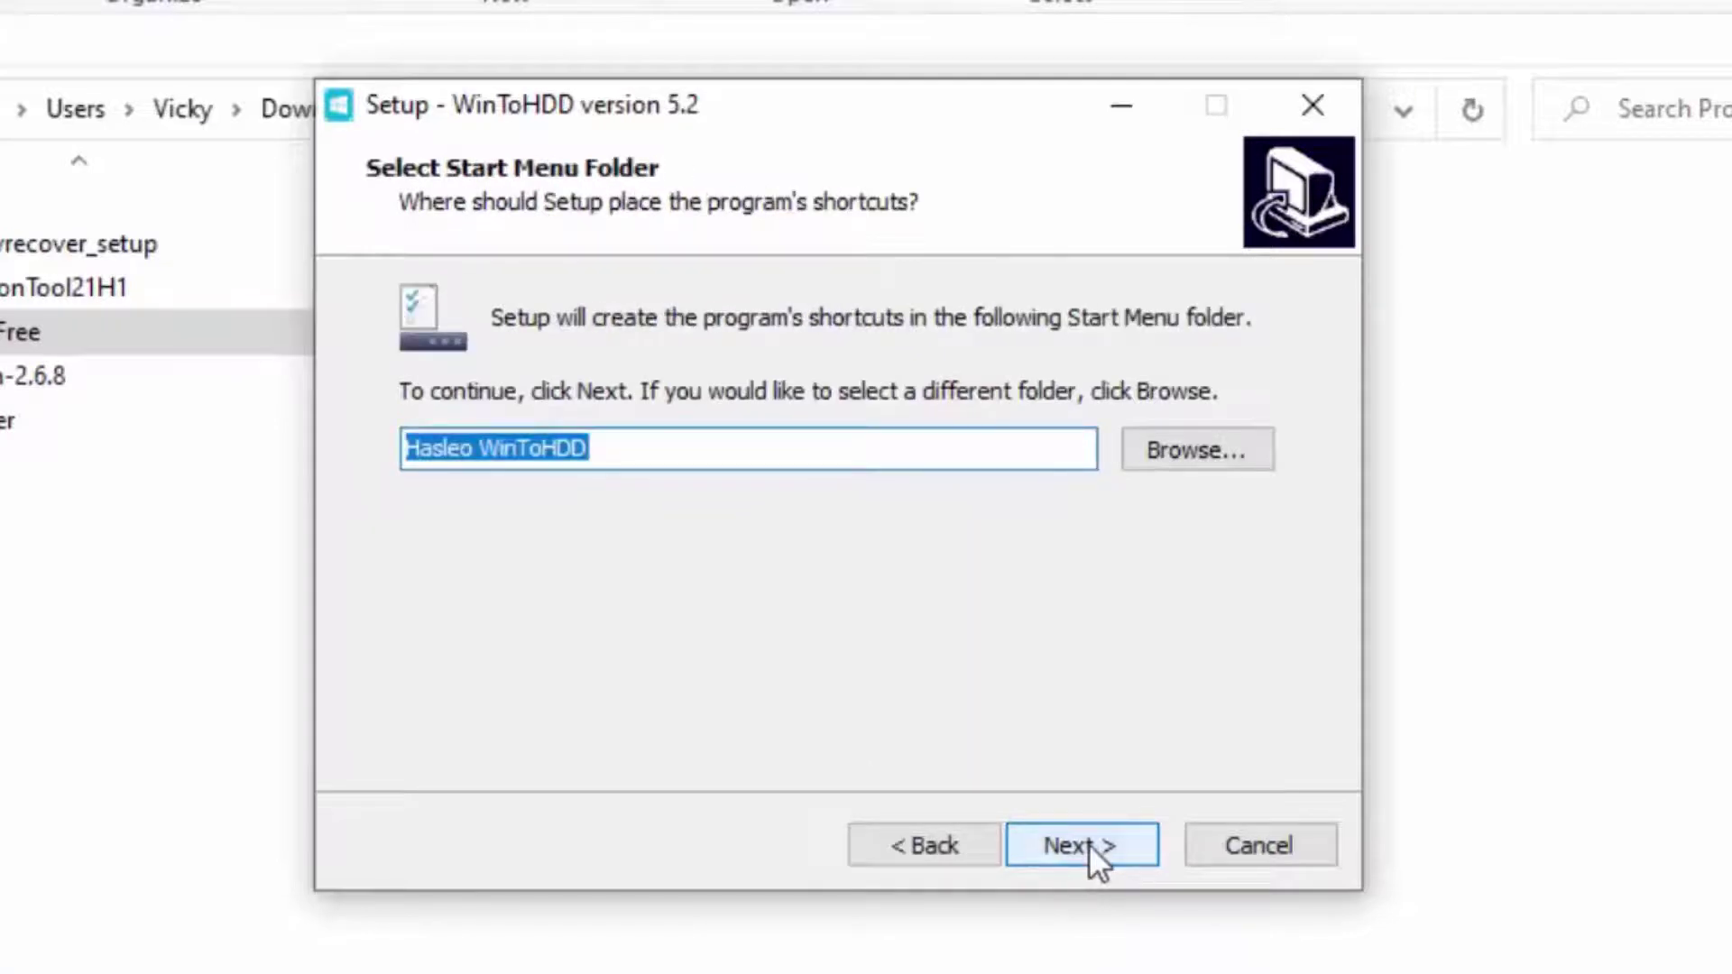
{"action": "left_click", "coordinate": [1078, 849]}
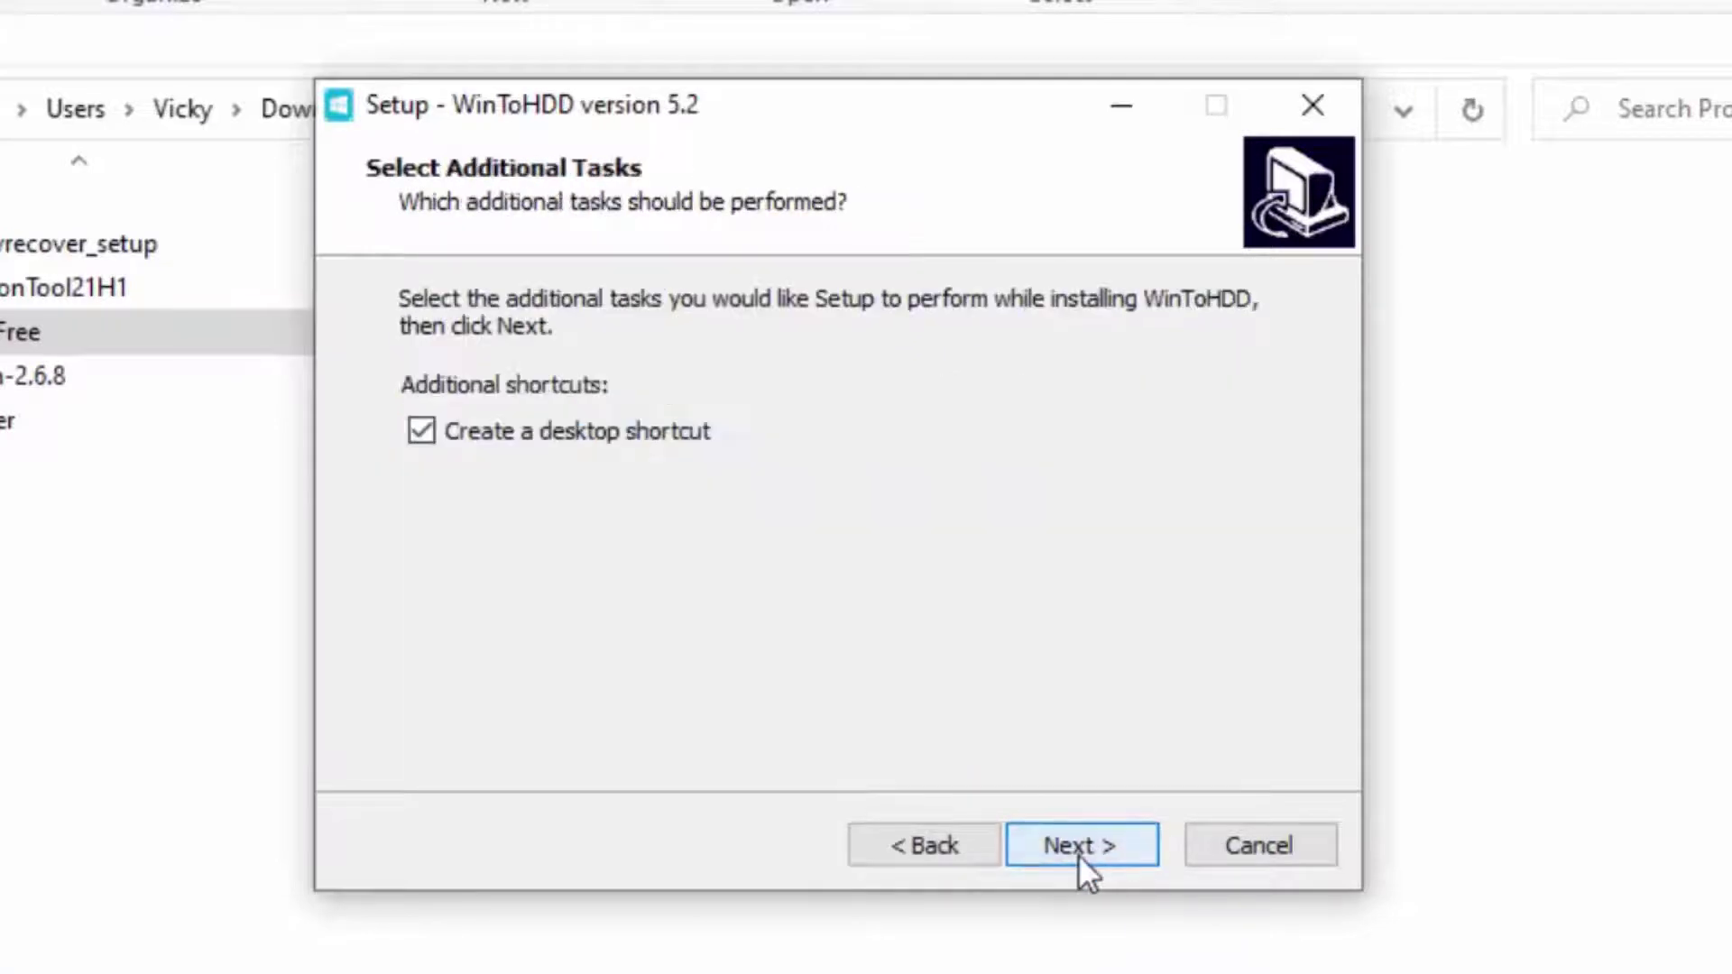
{"action": "left_click", "coordinate": [1079, 849]}
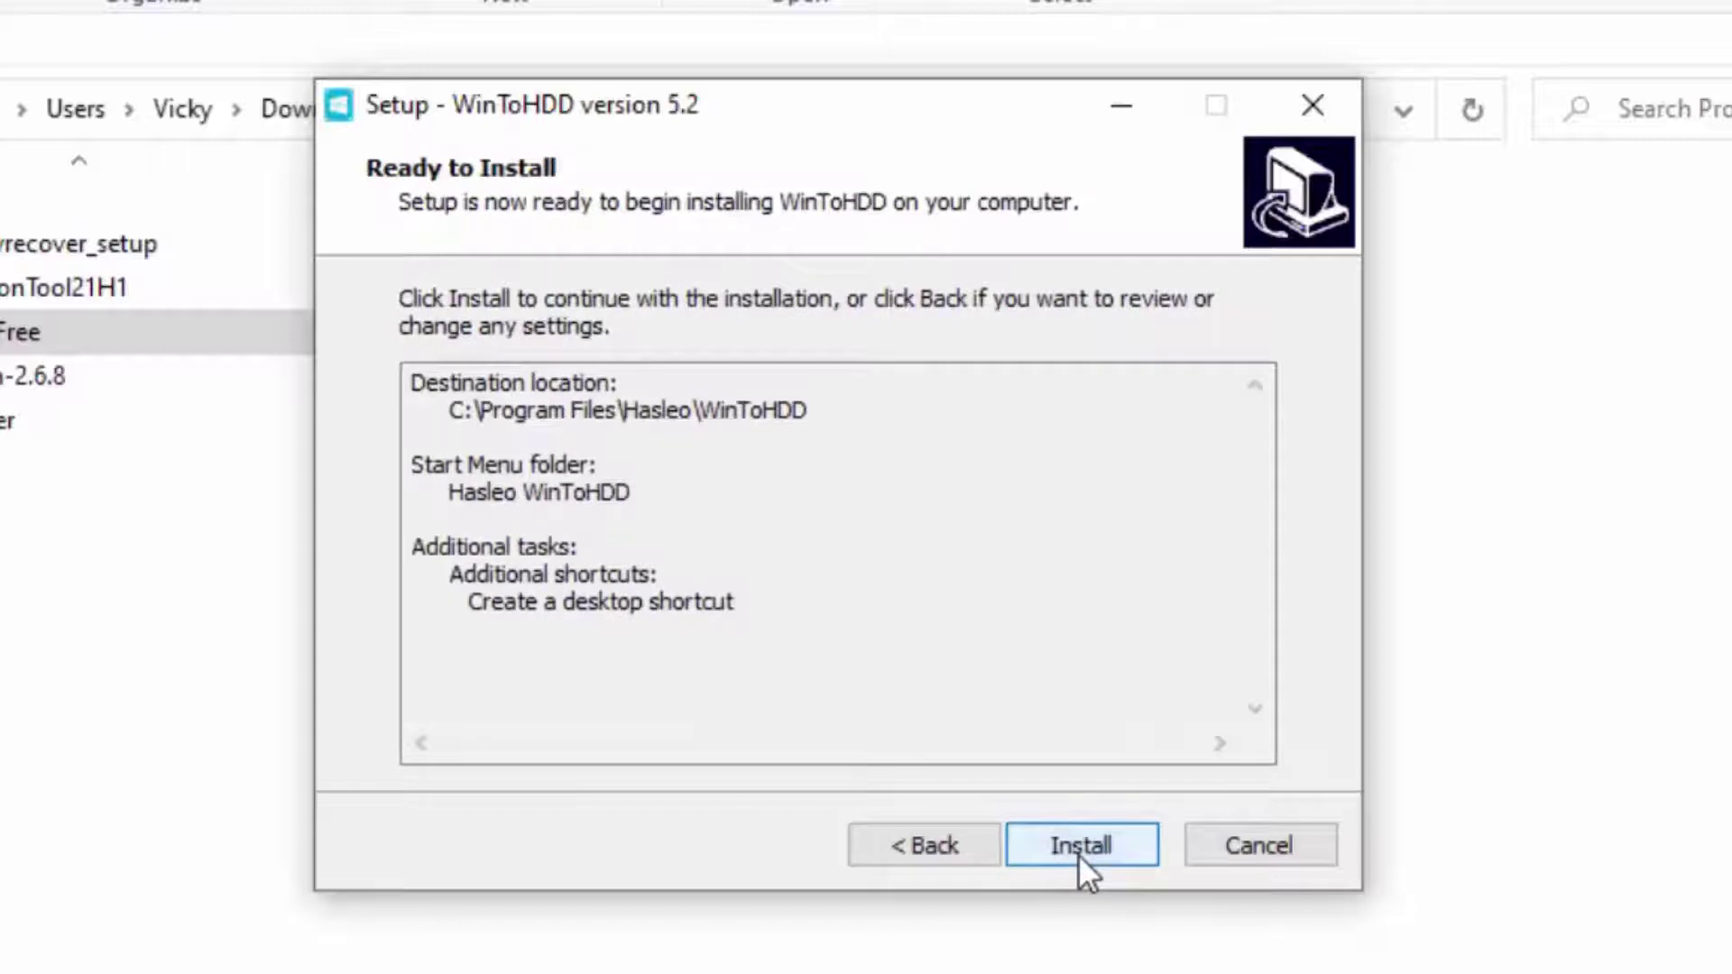
{"action": "left_click", "coordinate": [1080, 849]}
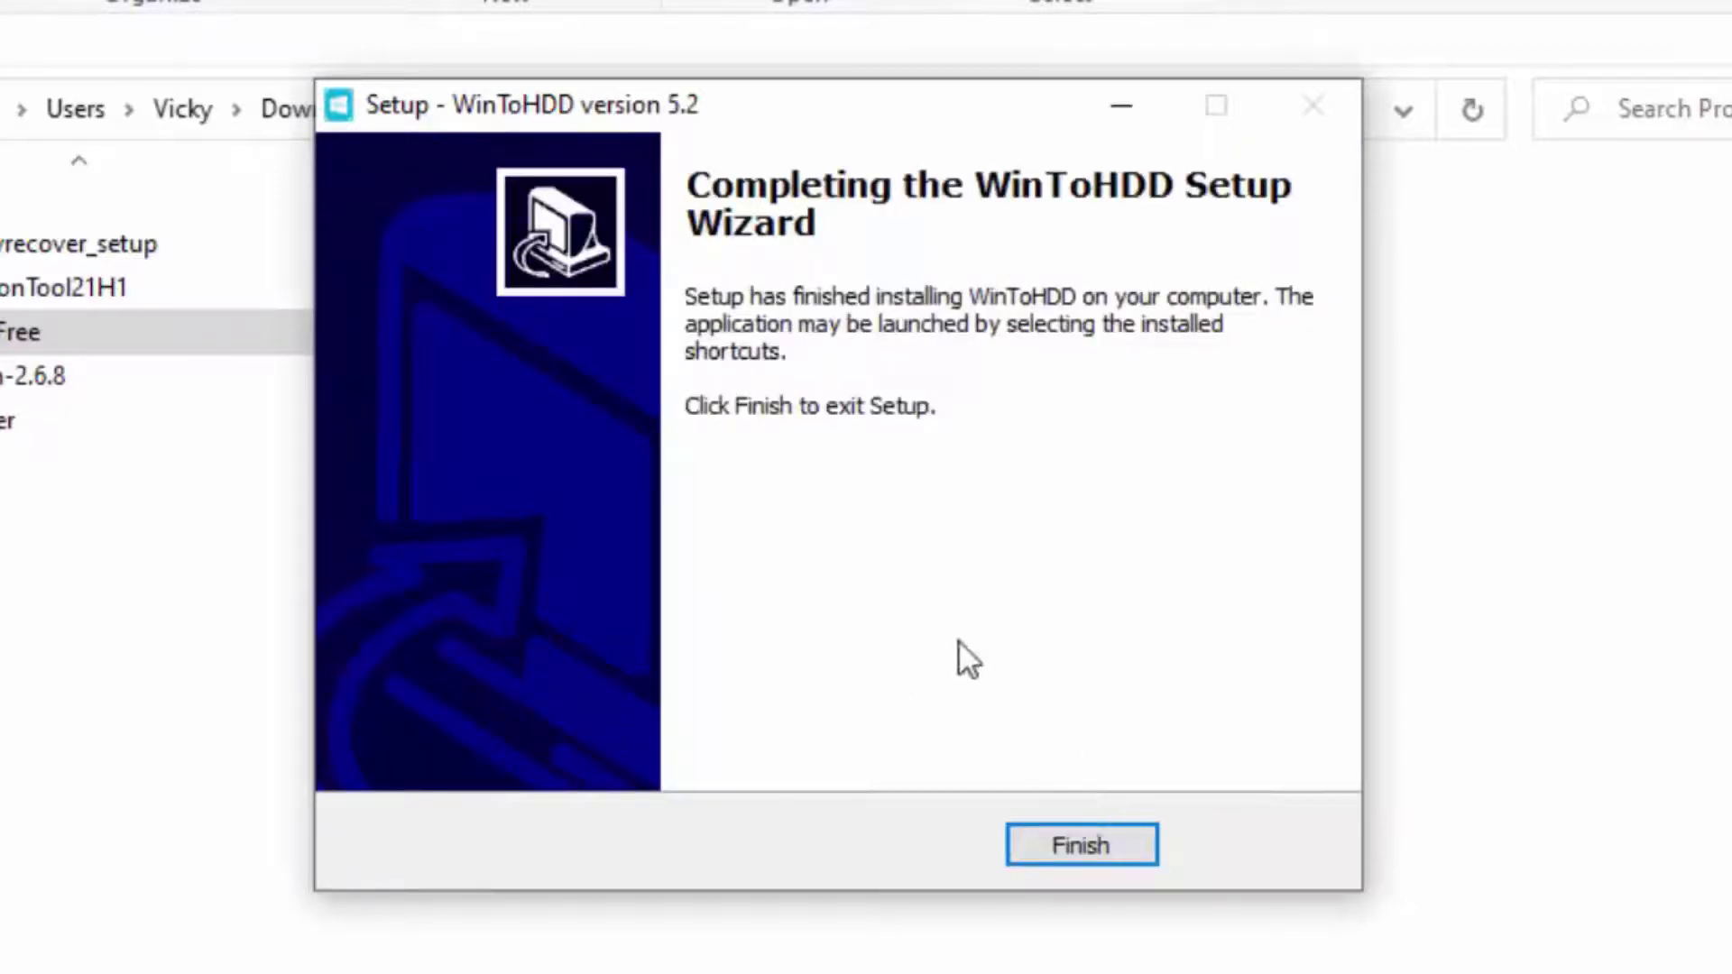
{"action": "left_click", "coordinate": [1109, 846]}
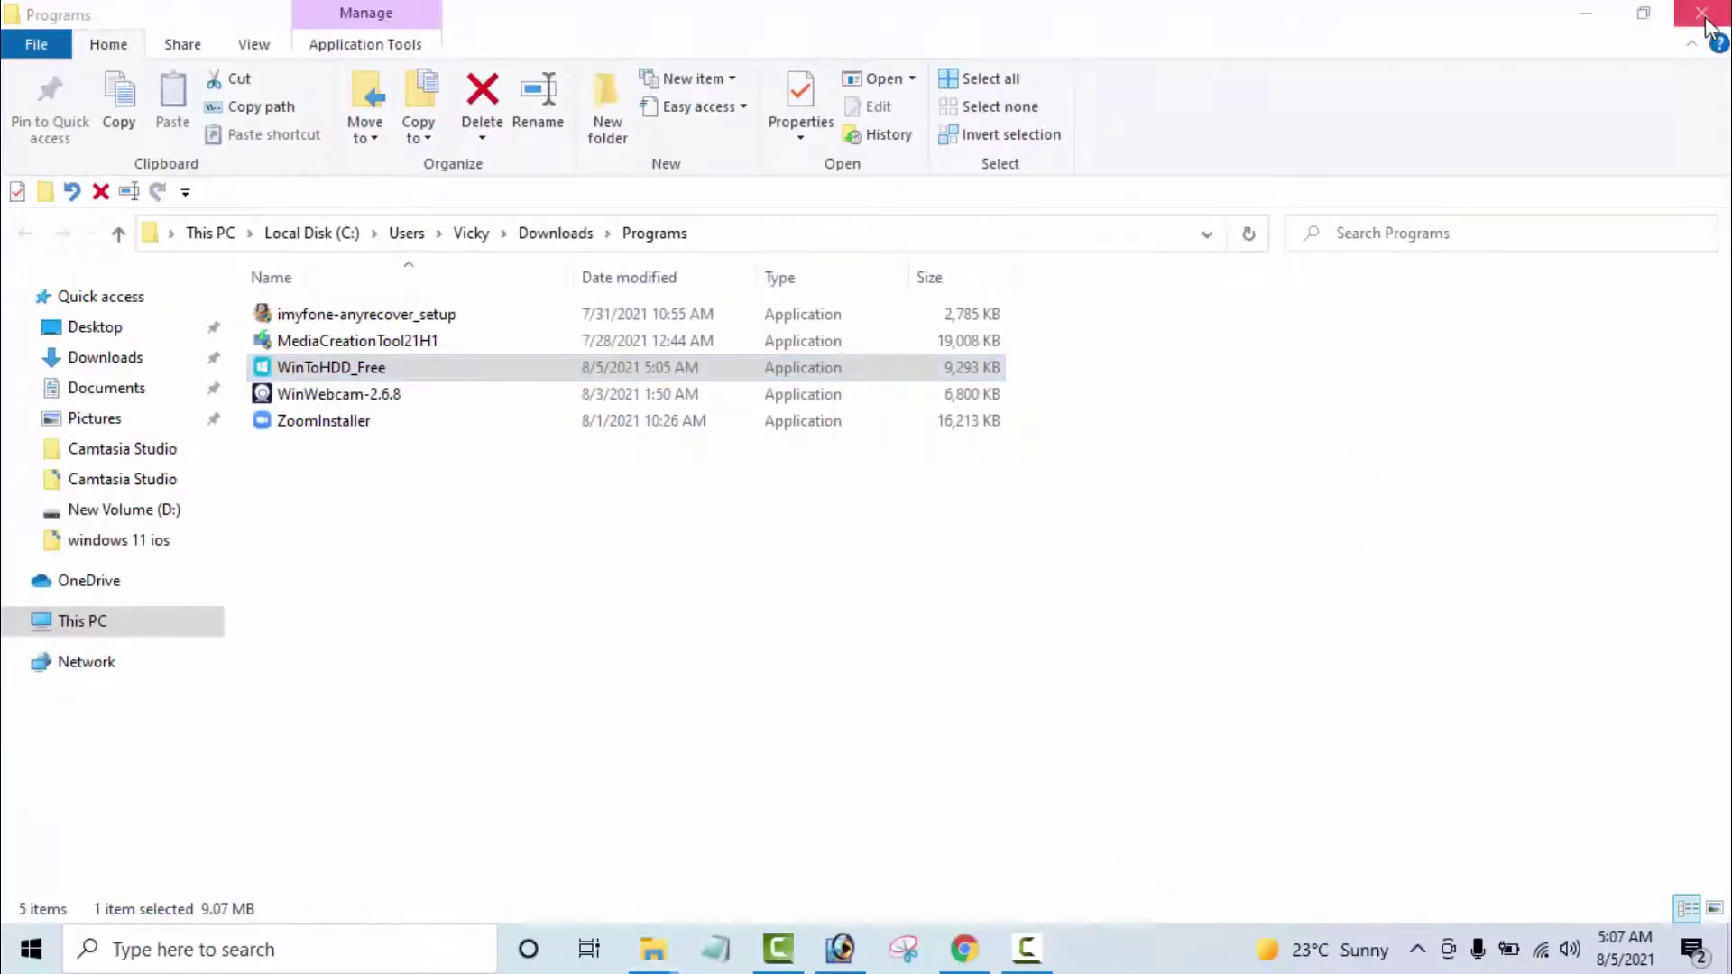
Close the Programs folder, both browser windows and the windows 11 ios folder to return to the desktop
{"action": "left_click", "coordinate": [1707, 16]}
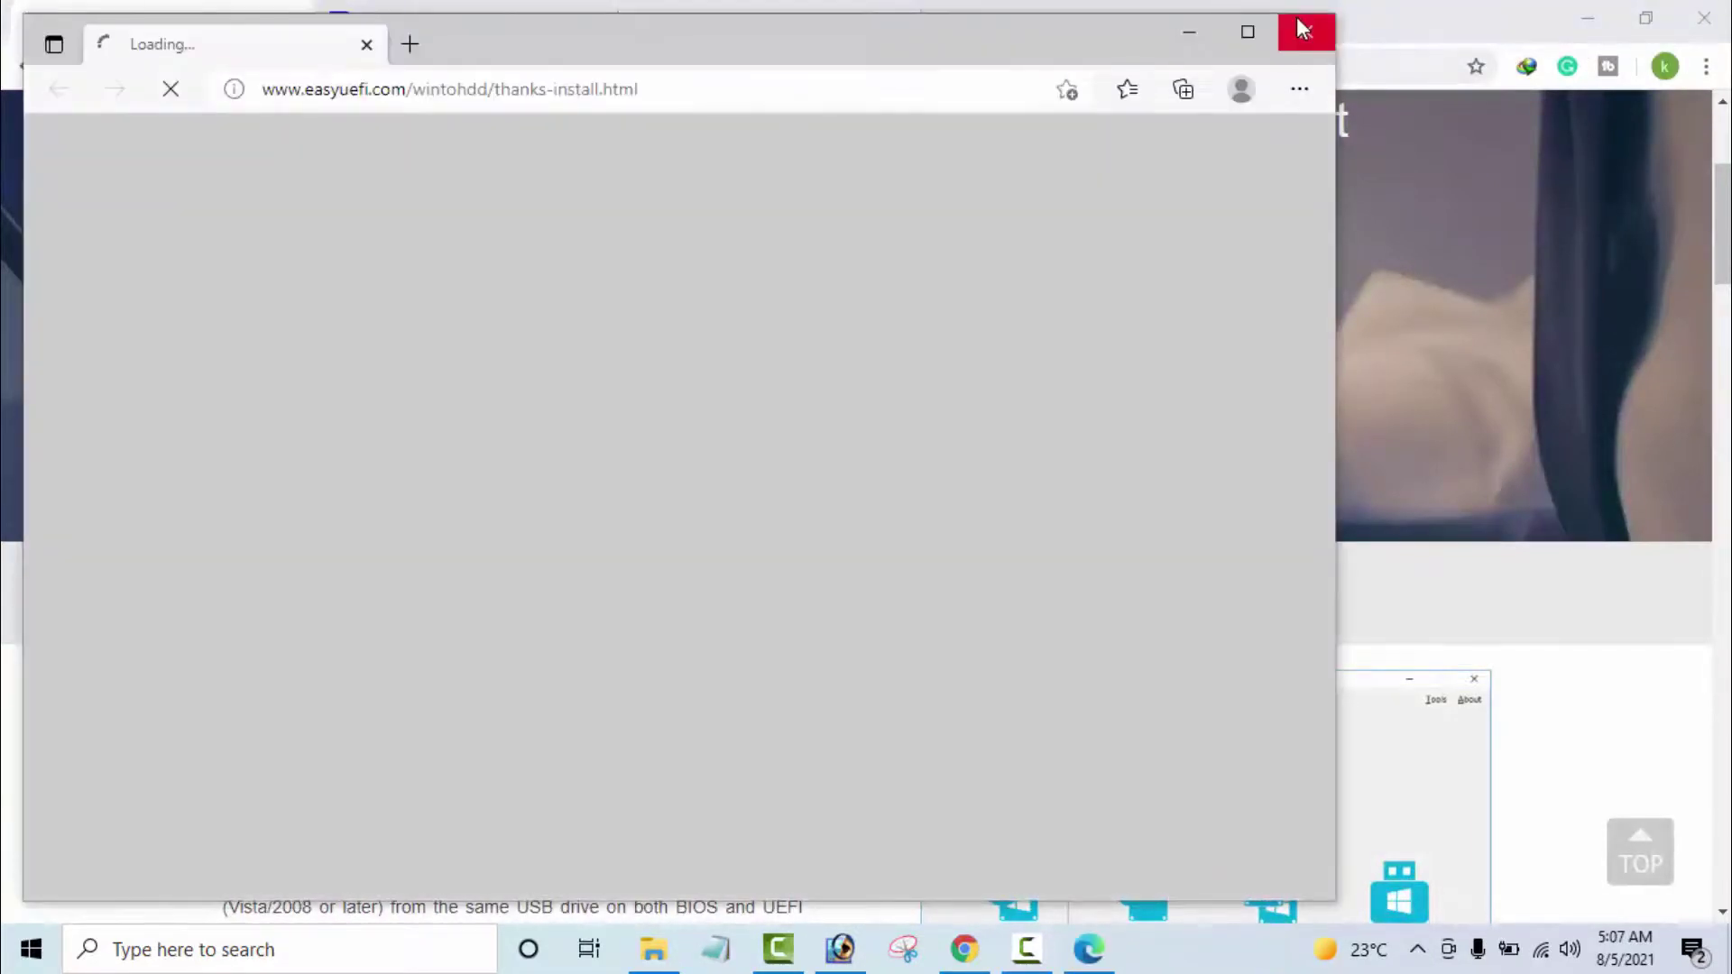
{"action": "left_click", "coordinate": [1304, 30]}
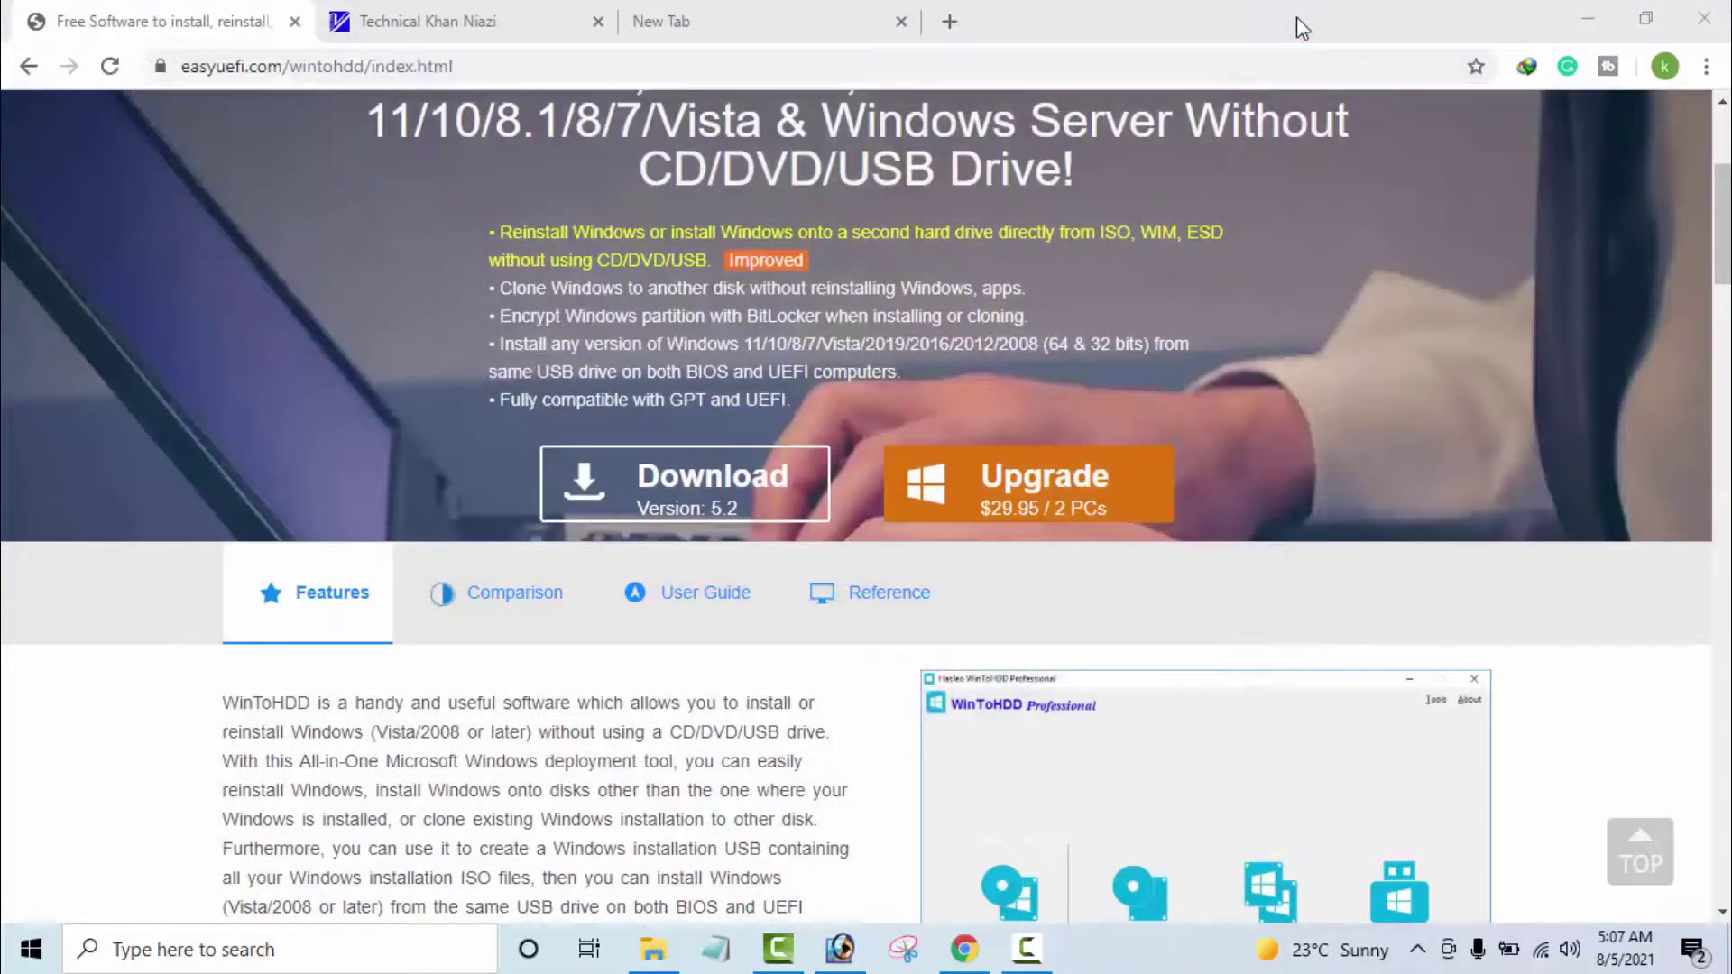
{"action": "left_click", "coordinate": [1705, 17]}
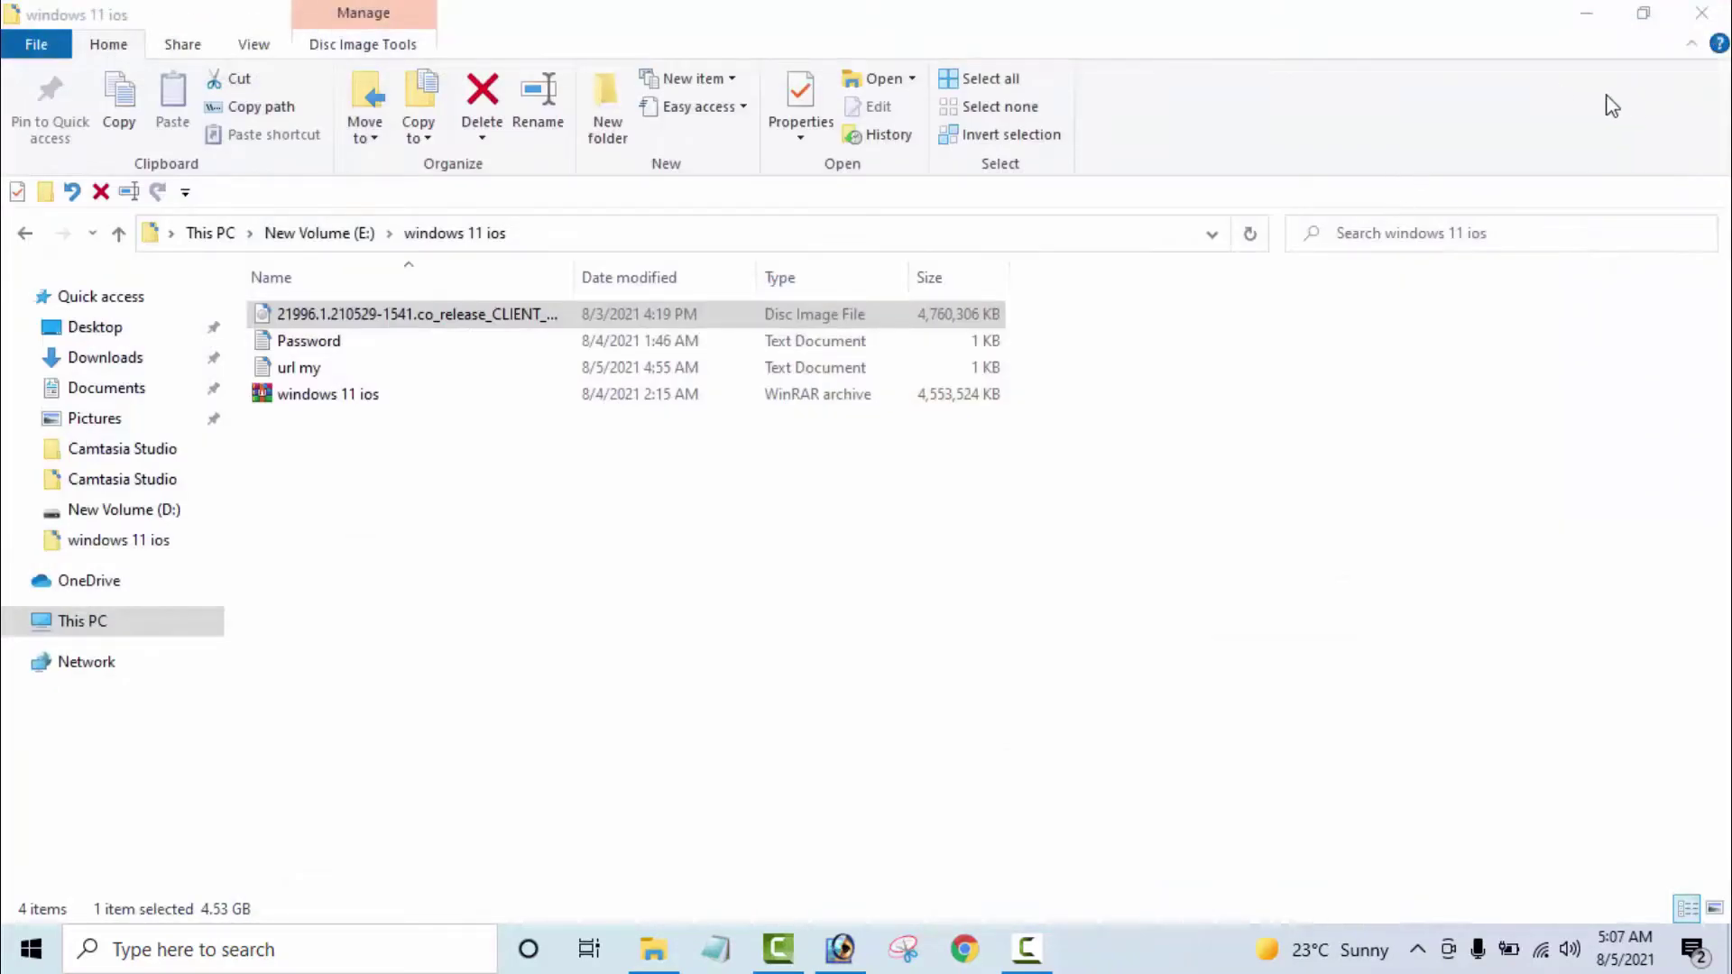
{"action": "left_click", "coordinate": [1704, 14]}
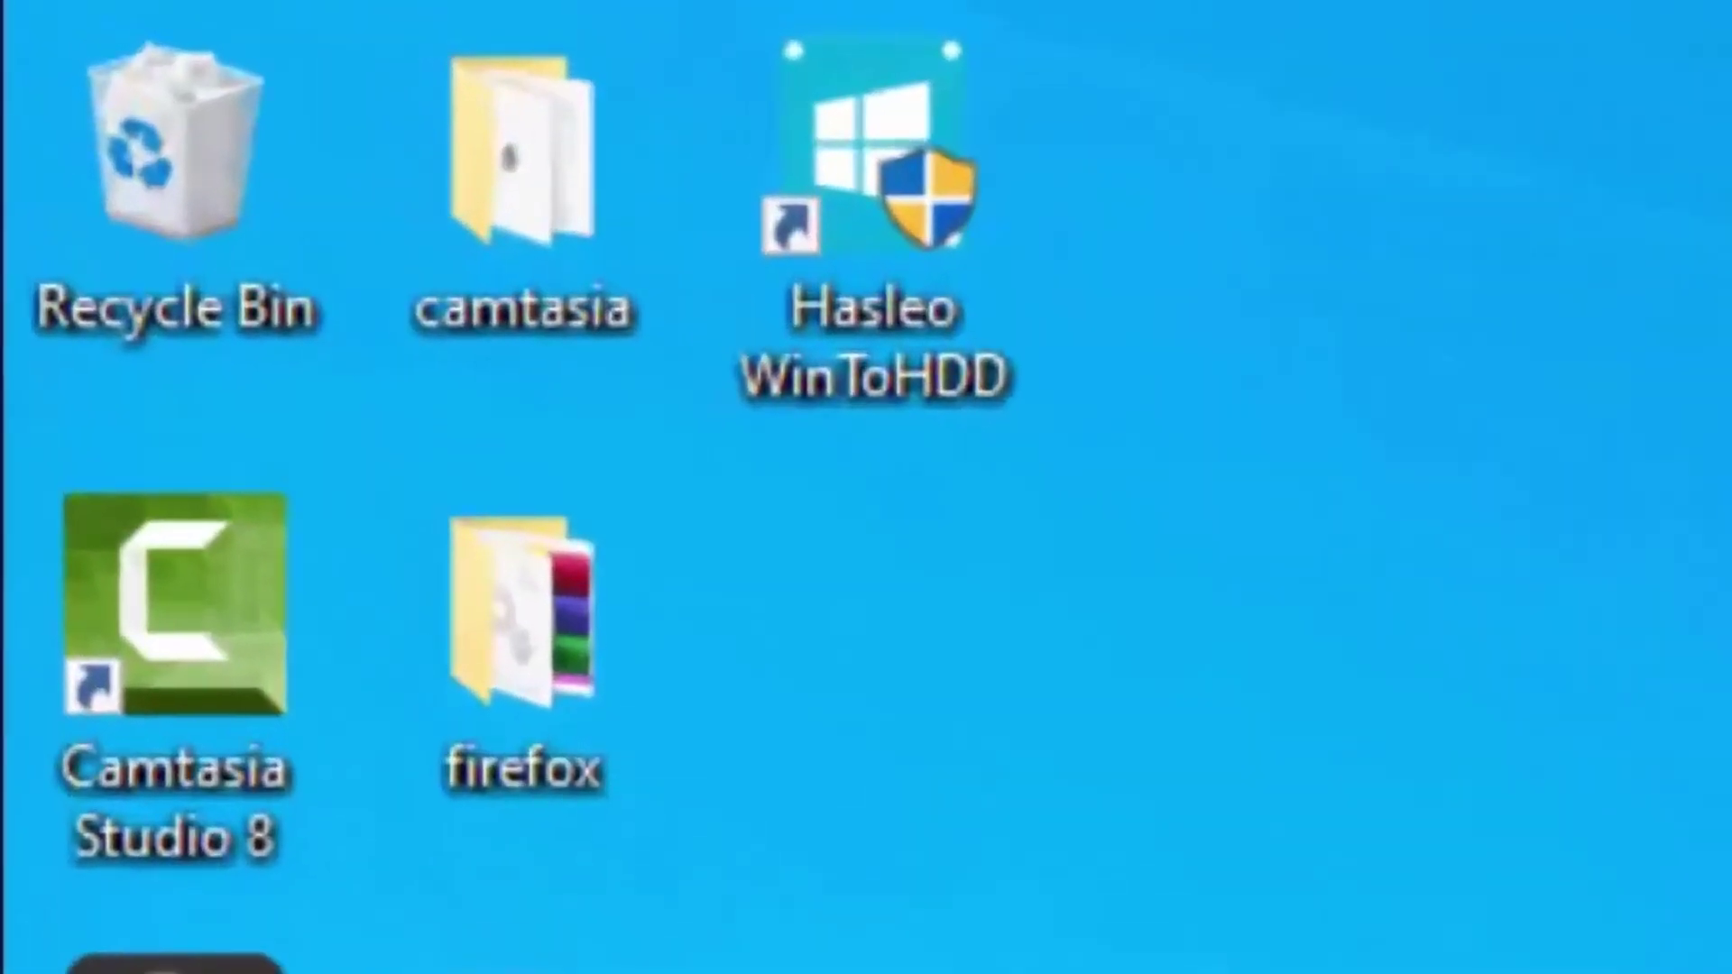